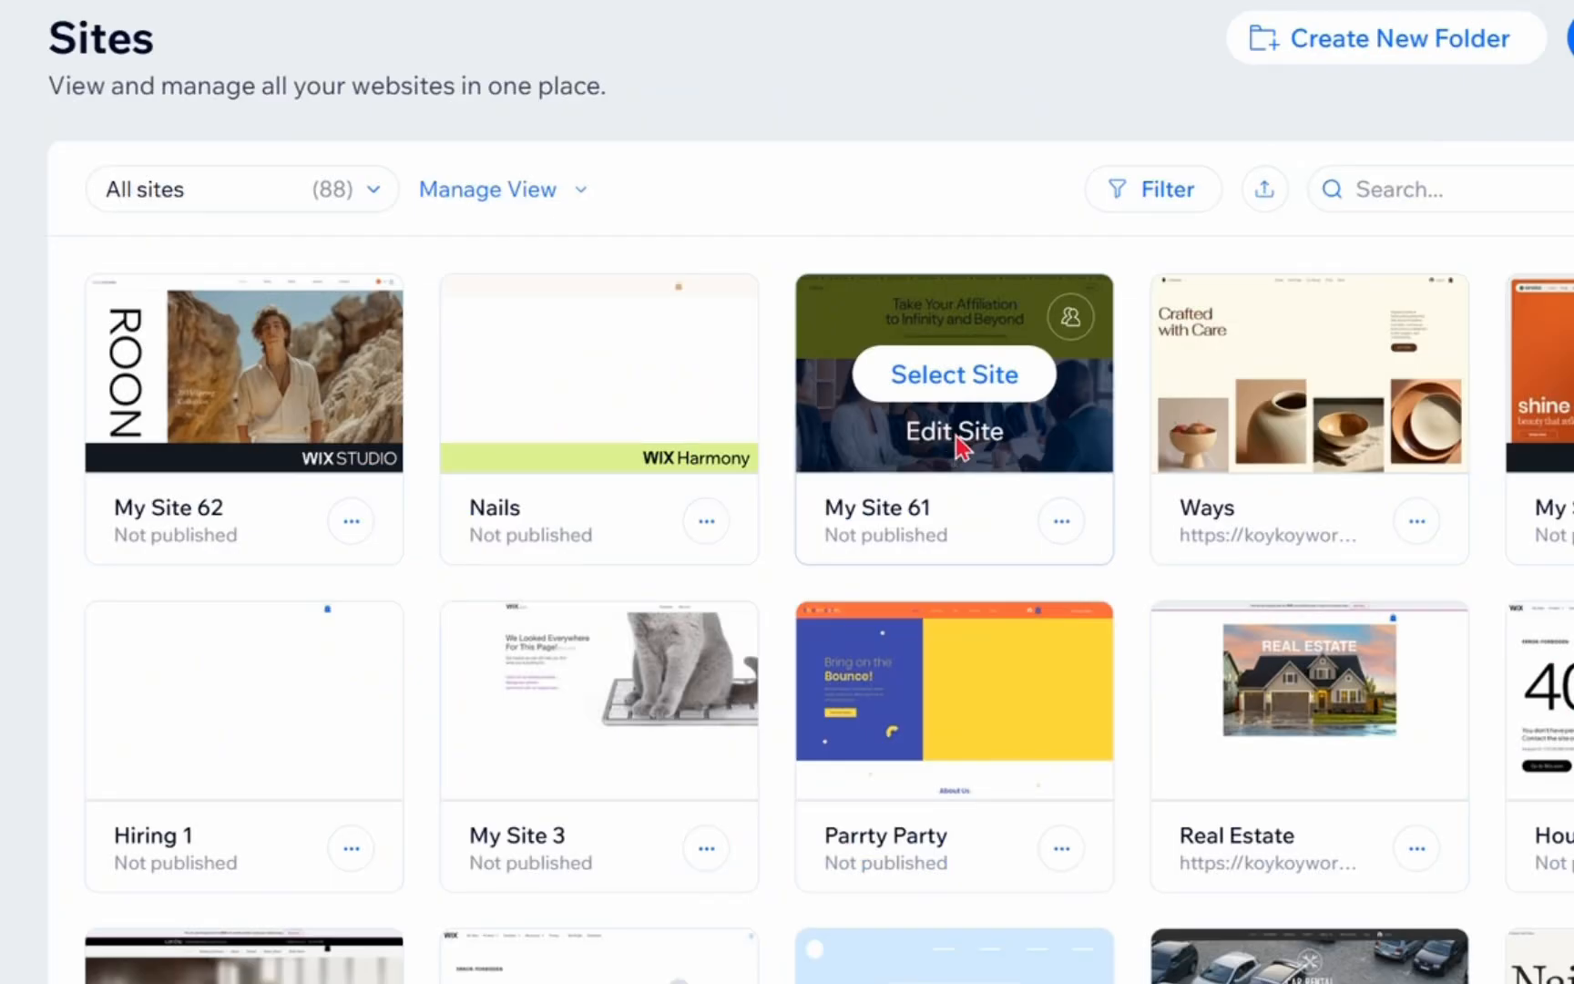
Step: Open My Site 61 in the site editor and bring up its dashboard in a separate tab
{"action": "left_click", "coordinate": [900, 460]}
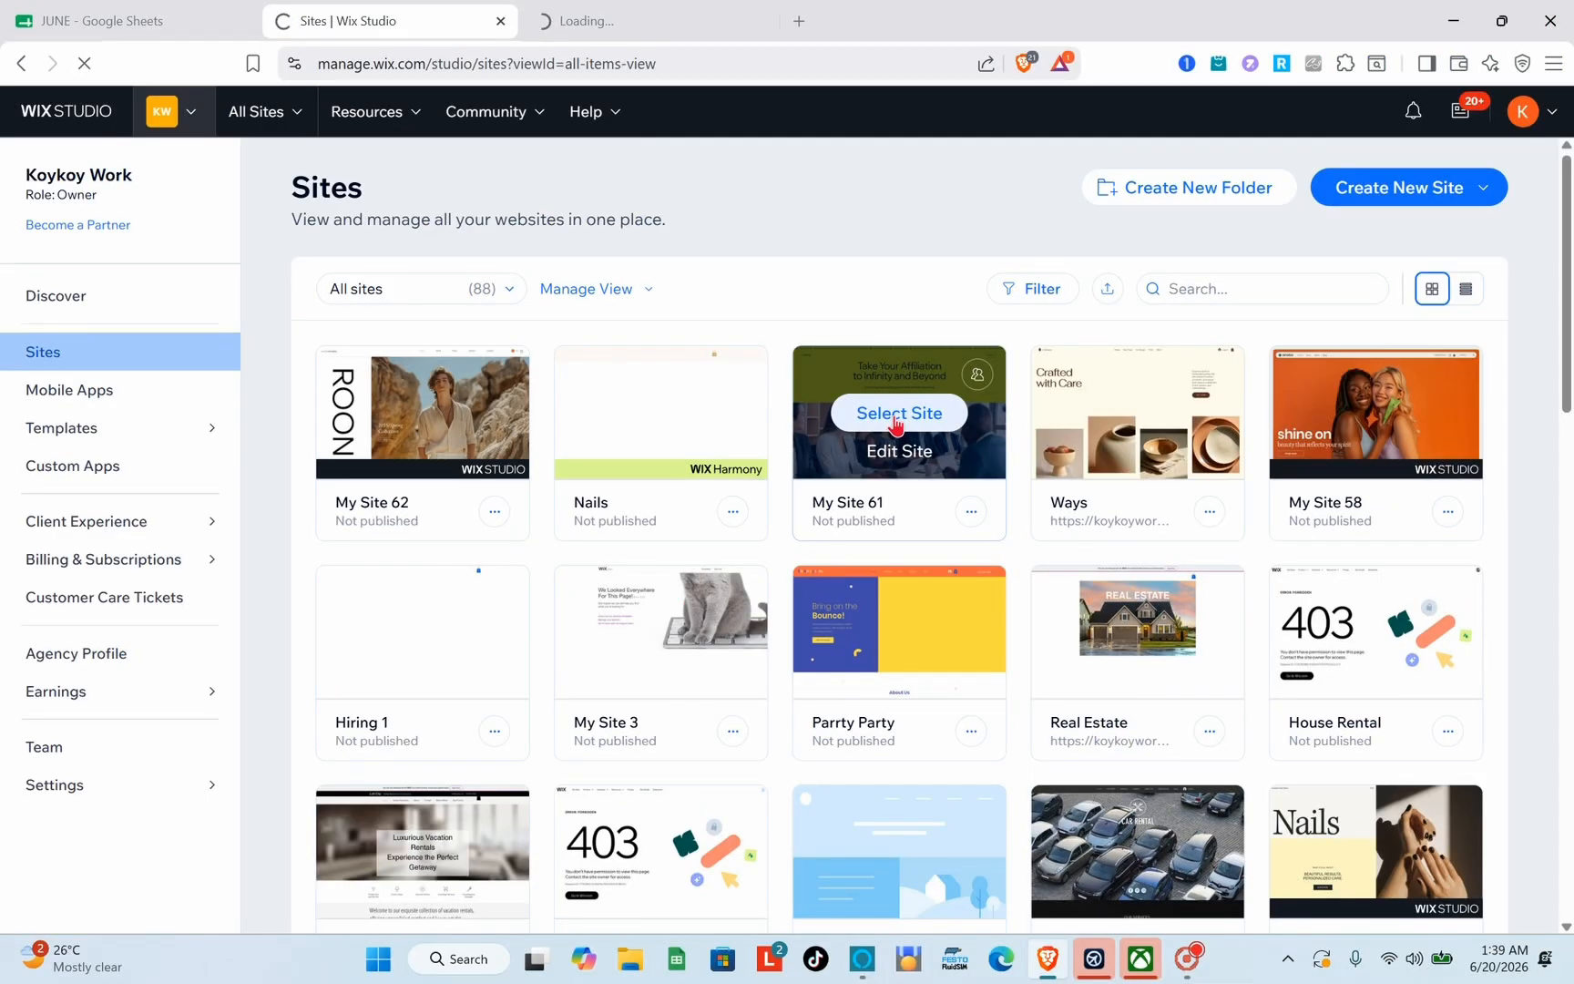
{"action": "left_click", "coordinate": [896, 415]}
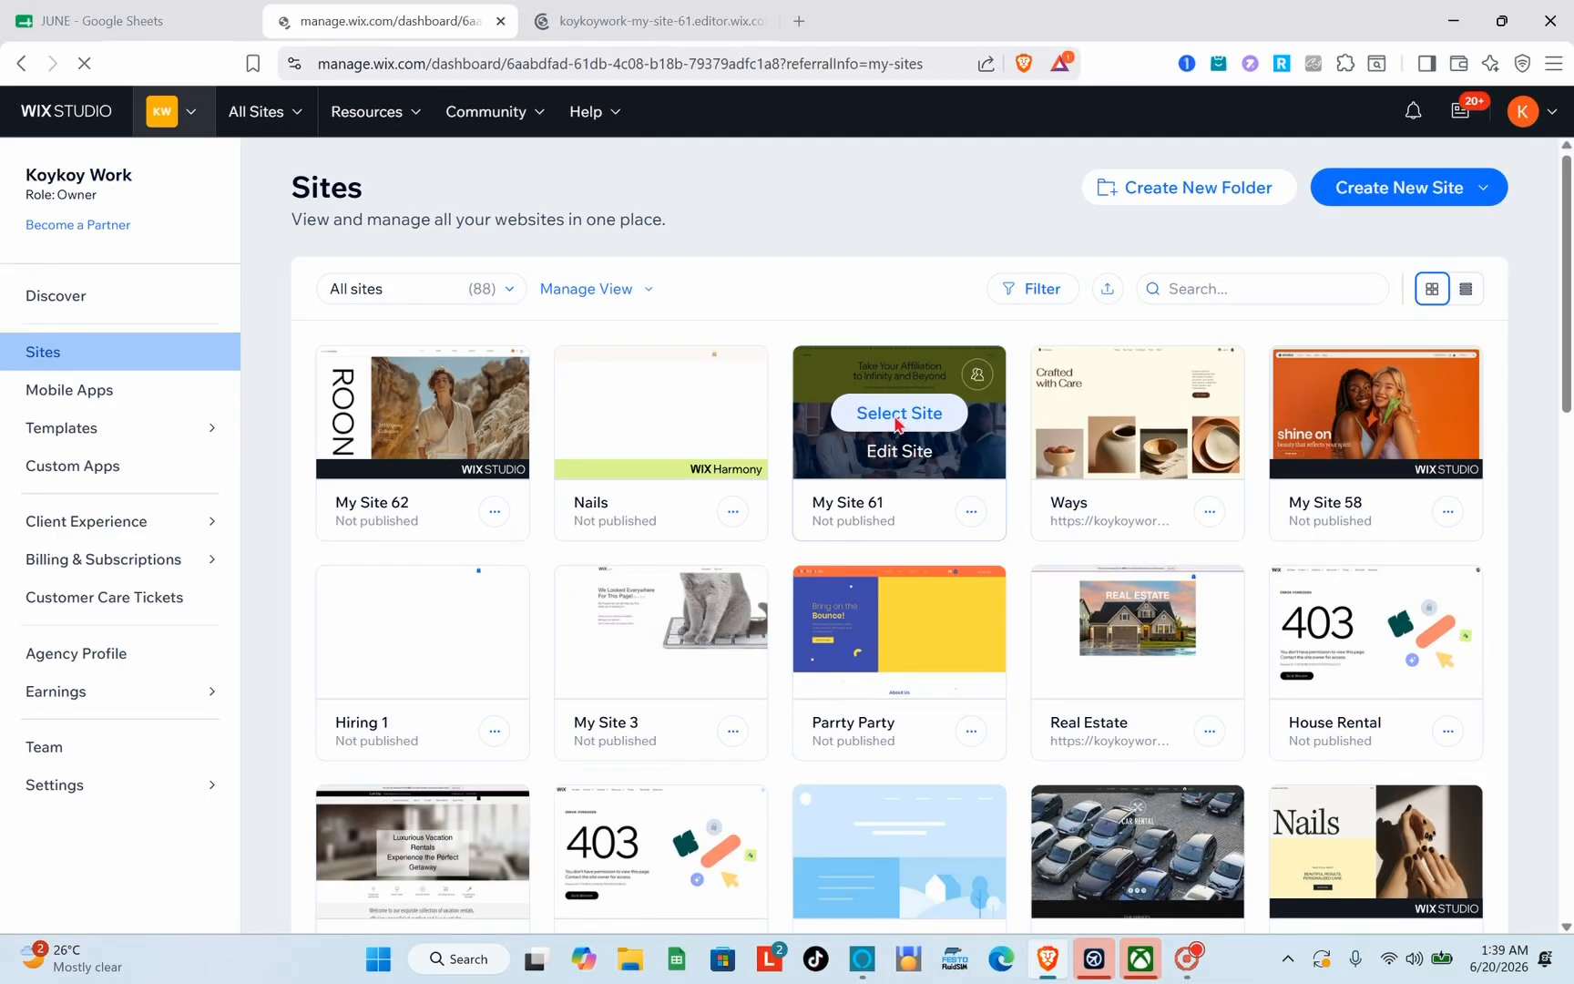
{"action": "left_click", "coordinate": [631, 11]}
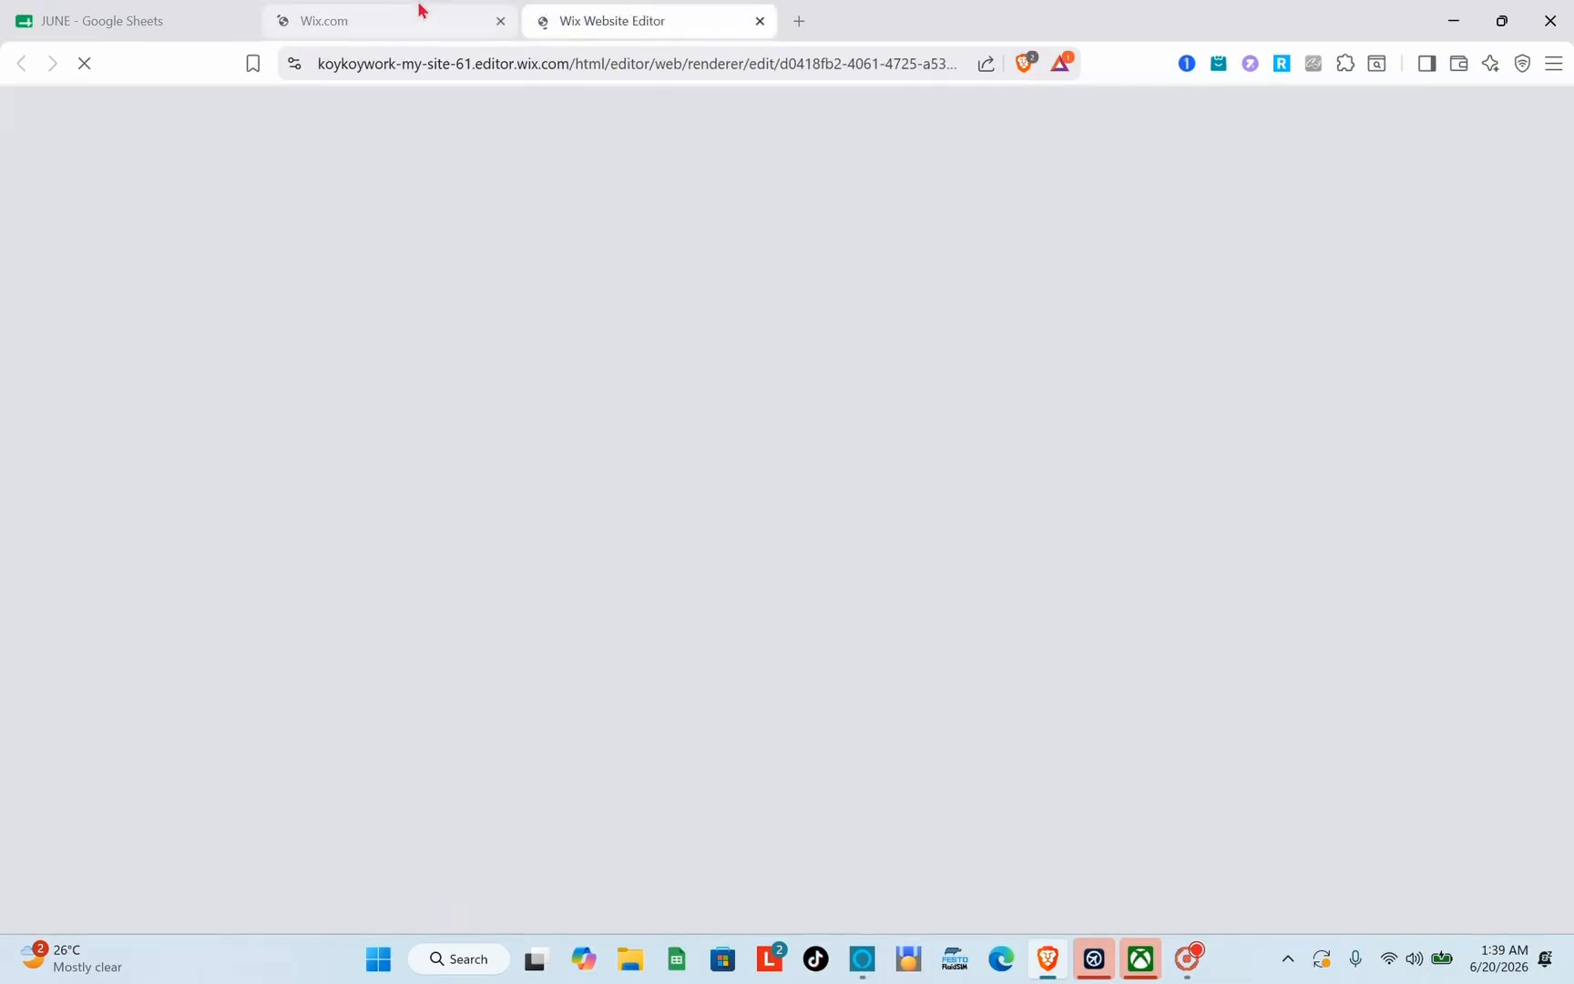
{"action": "left_click", "coordinate": [421, 11]}
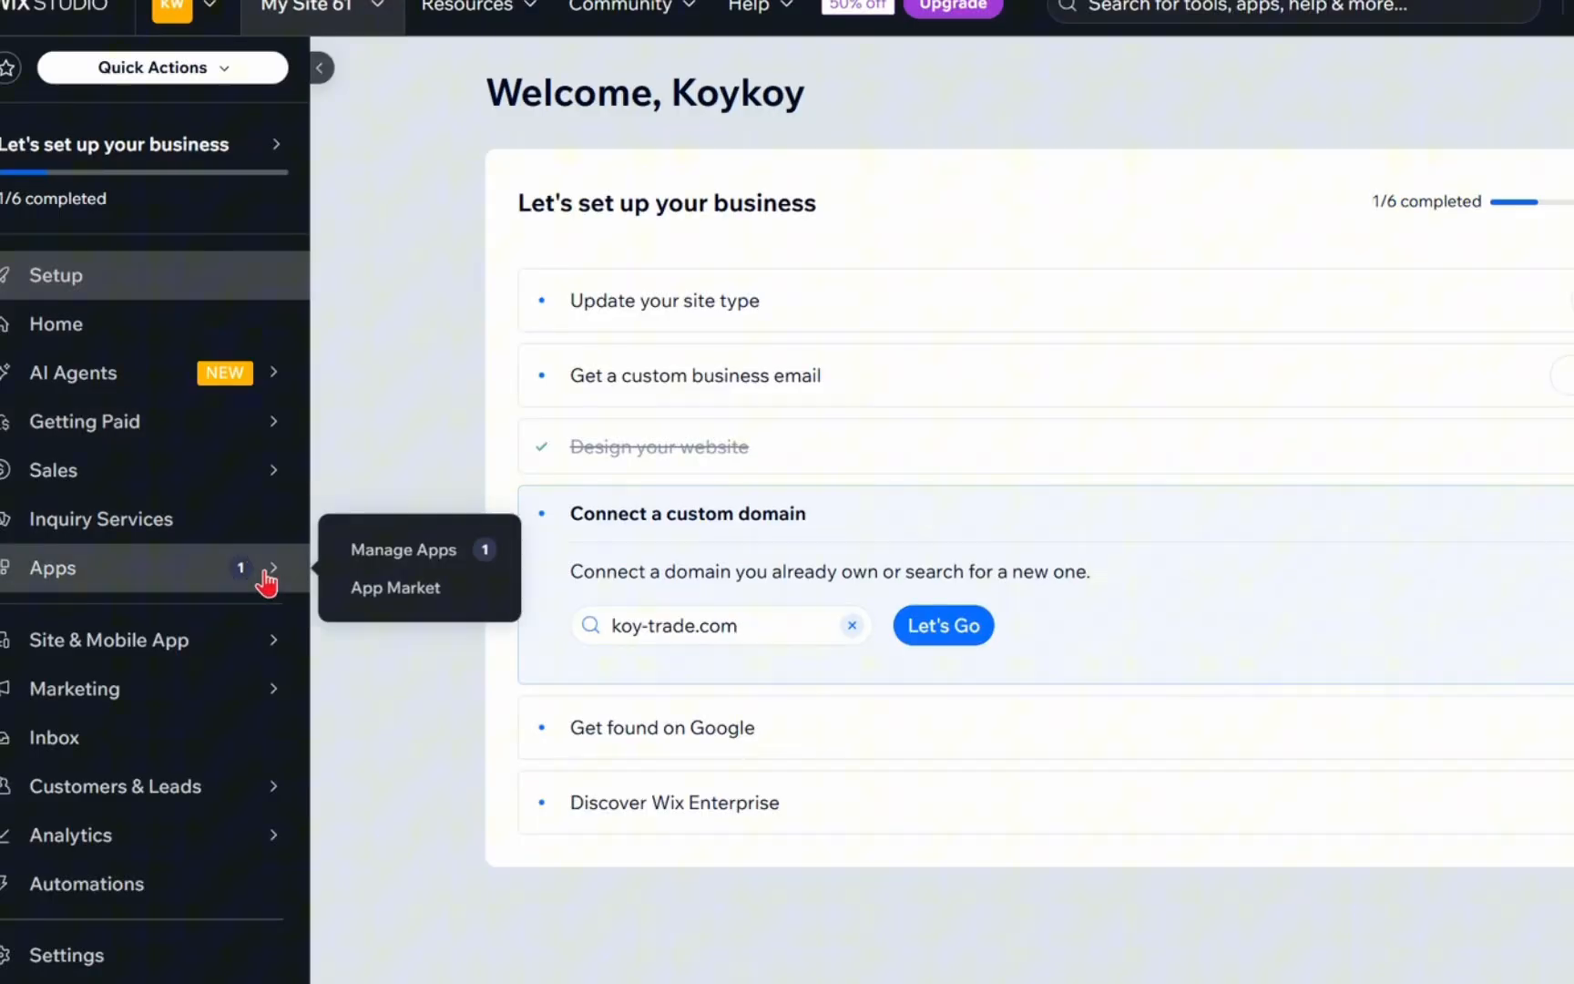
Step: Look through the site's managed apps and go to the App Market to get more apps
{"action": "left_click", "coordinate": [236, 561]}
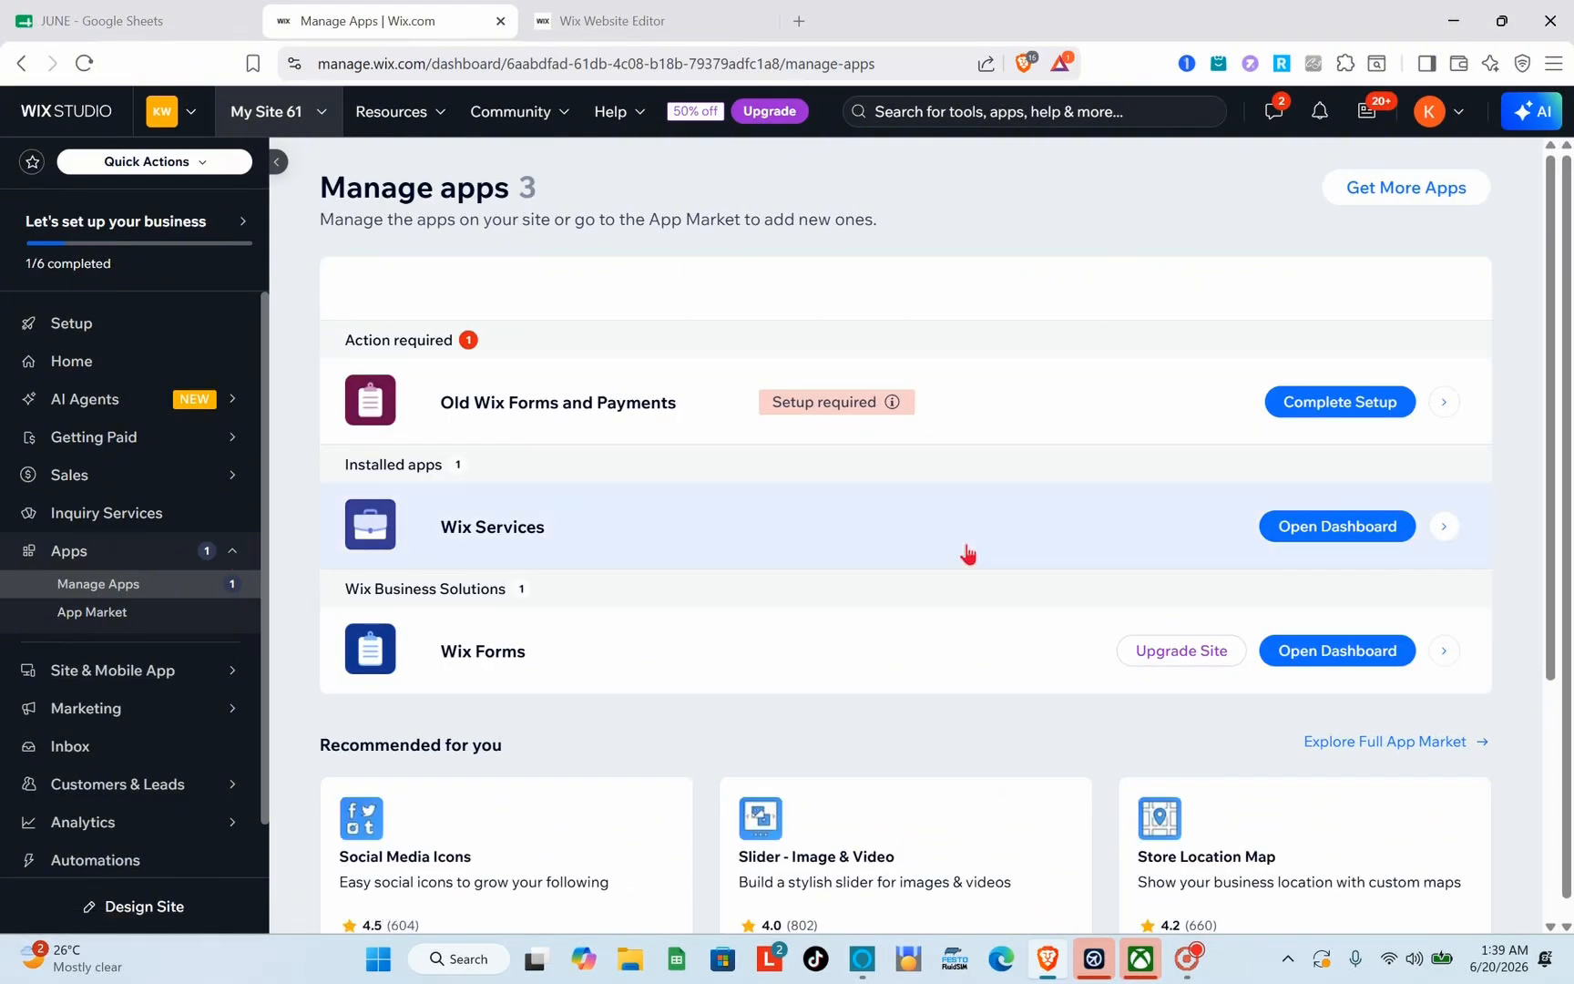
{"action": "scroll", "coordinate": [763, 616], "scroll_direction": "down", "scroll_amount": 2}
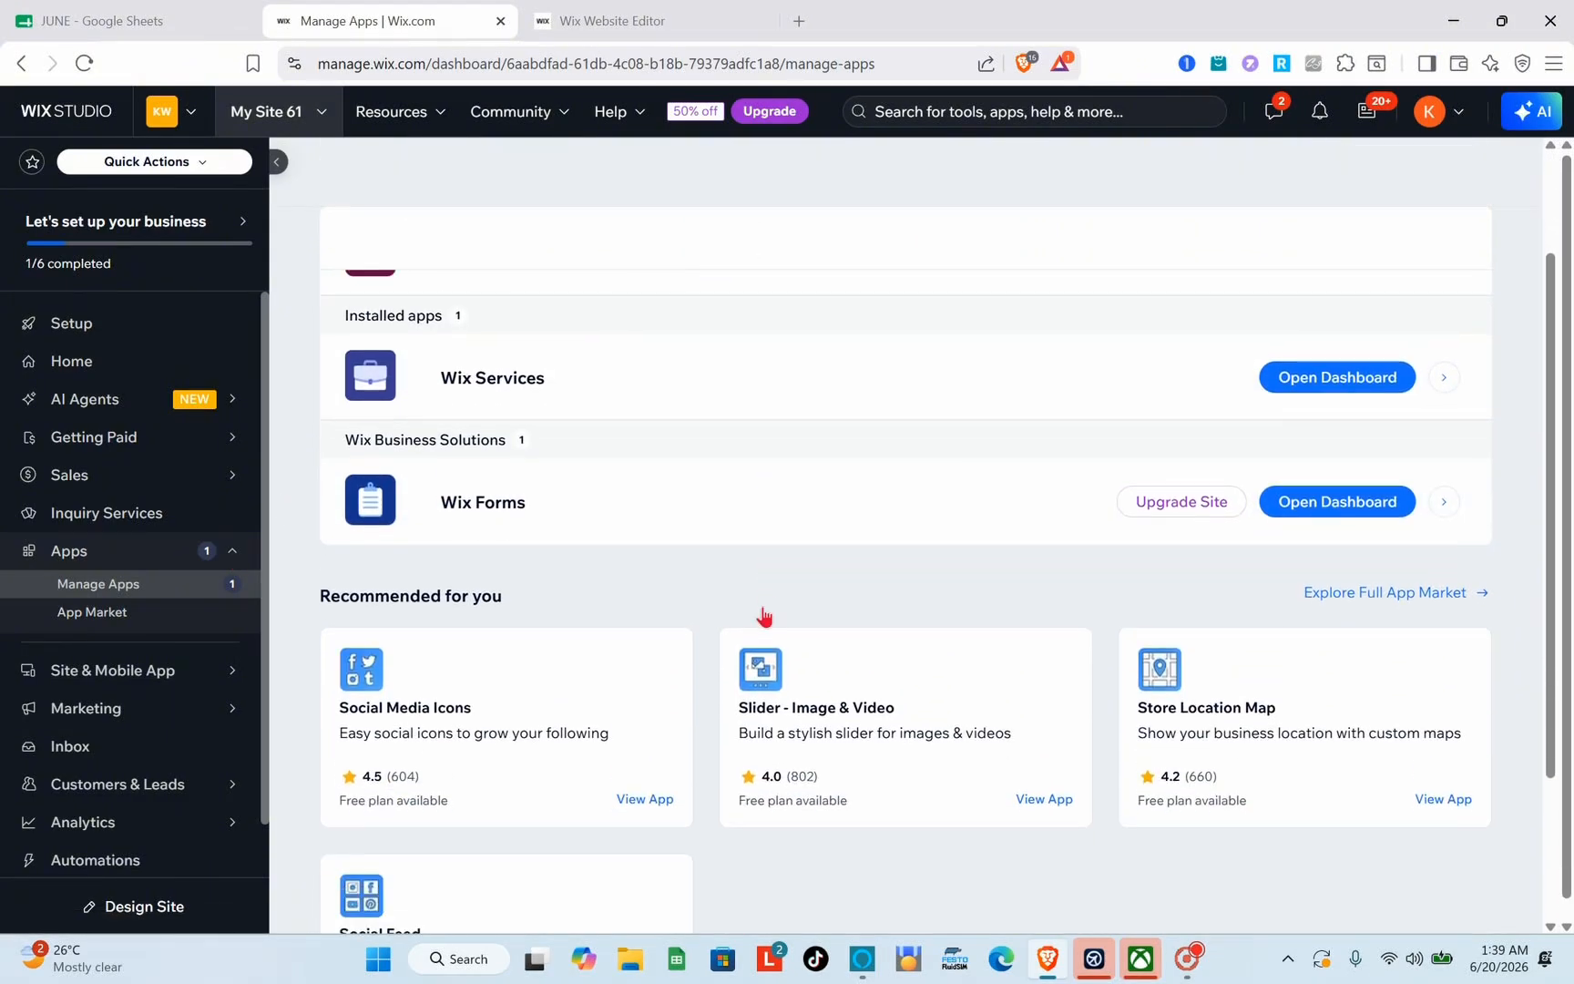
{"action": "scroll", "coordinate": [762, 615], "scroll_direction": "down", "scroll_amount": 3}
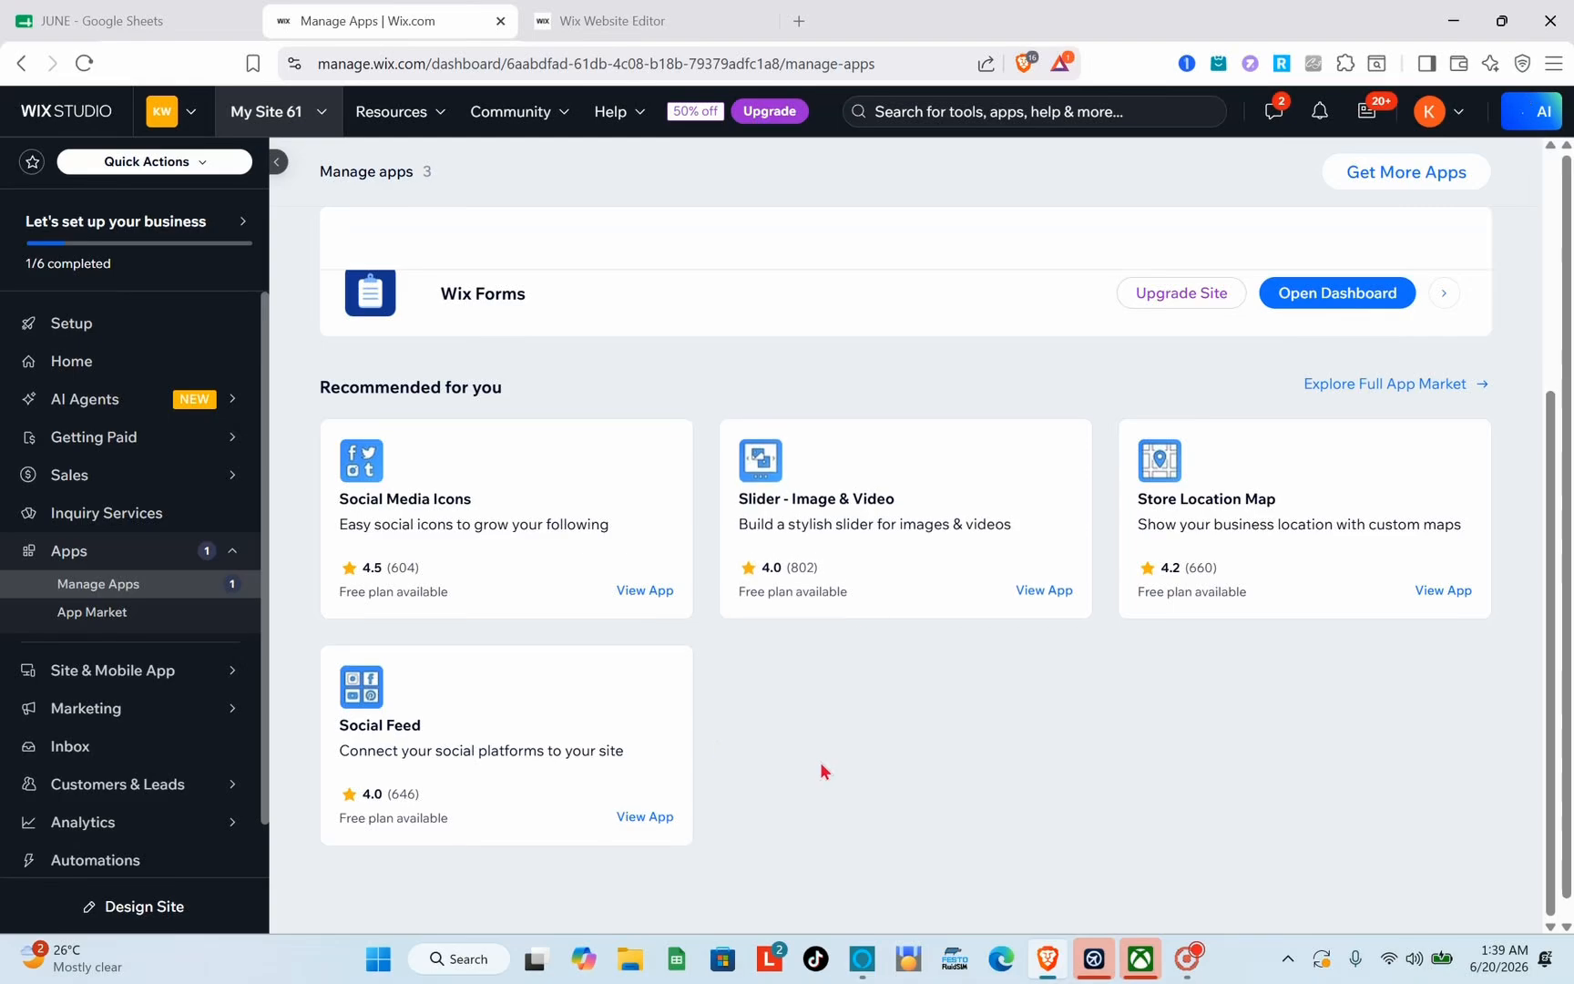
{"action": "scroll", "coordinate": [869, 712], "scroll_direction": "up", "scroll_amount": 5}
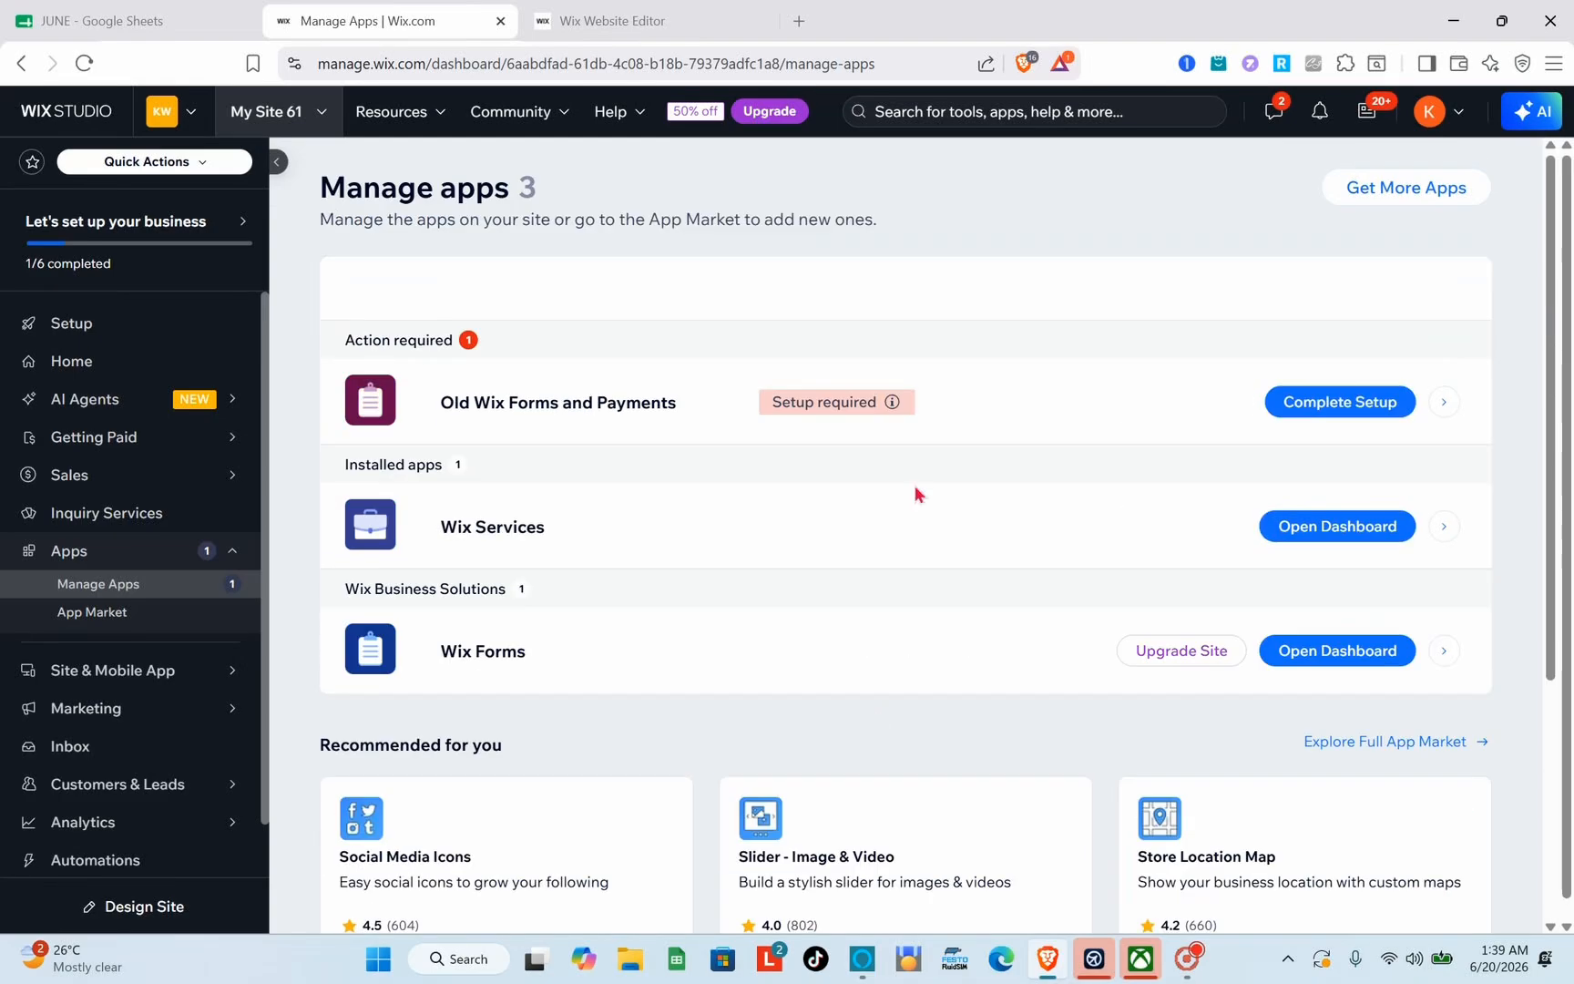
{"action": "left_click", "coordinate": [1384, 194]}
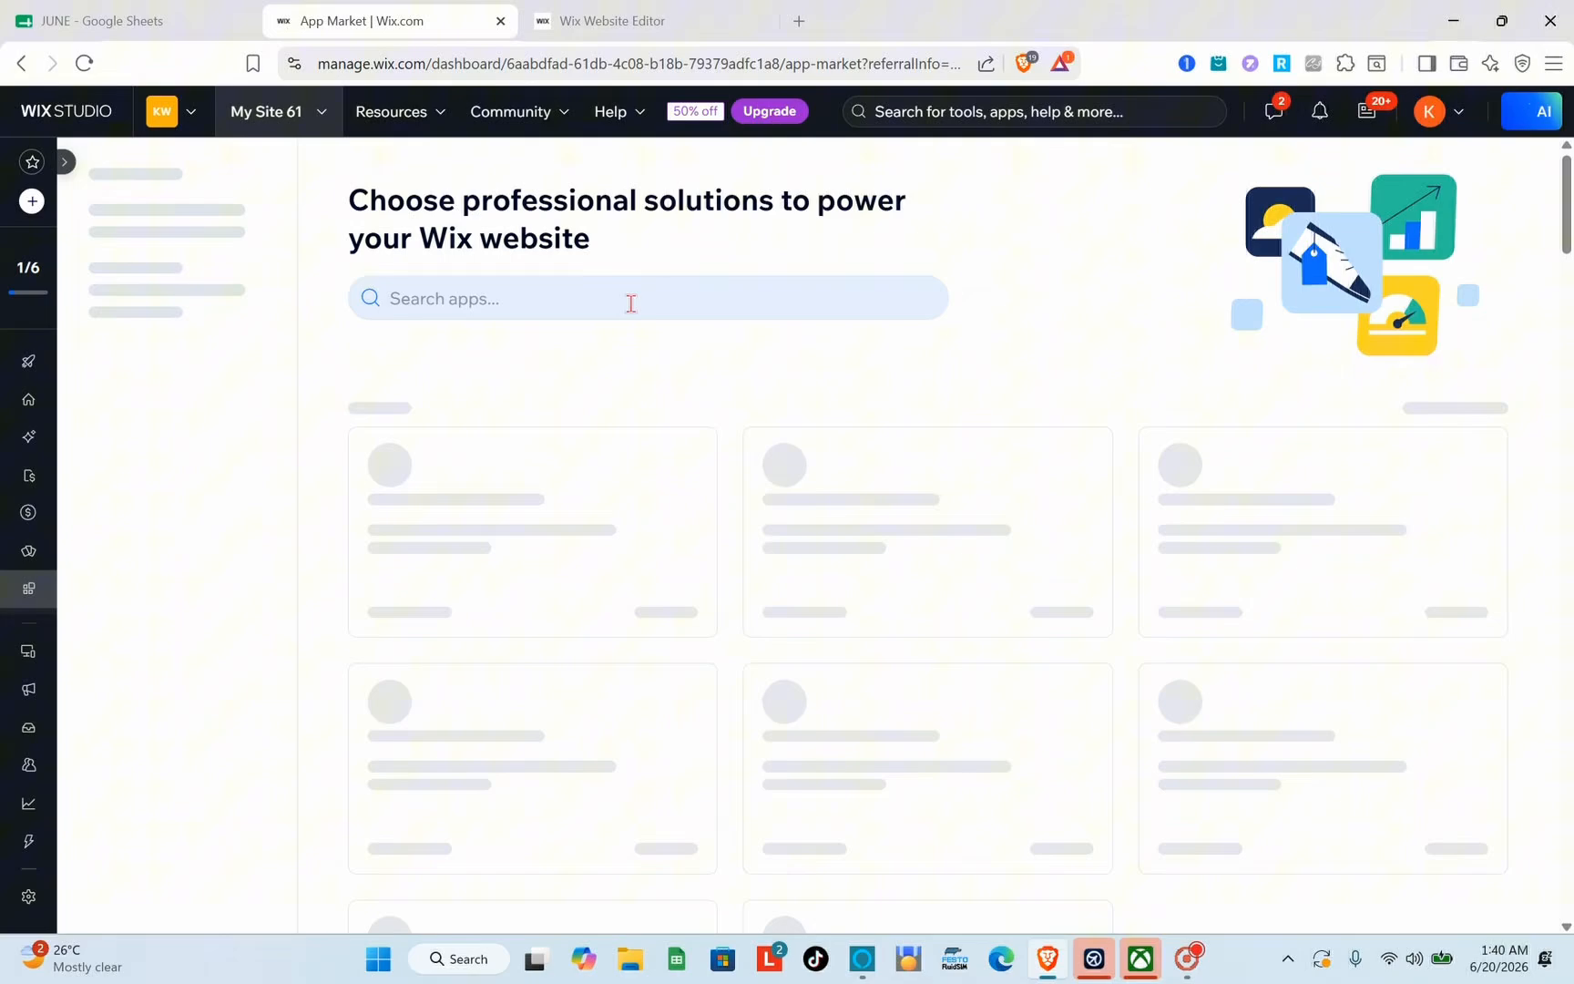
Step: Search the App Market for the Wix Stores app and add it to the site
{"action": "left_click", "coordinate": [631, 300]}
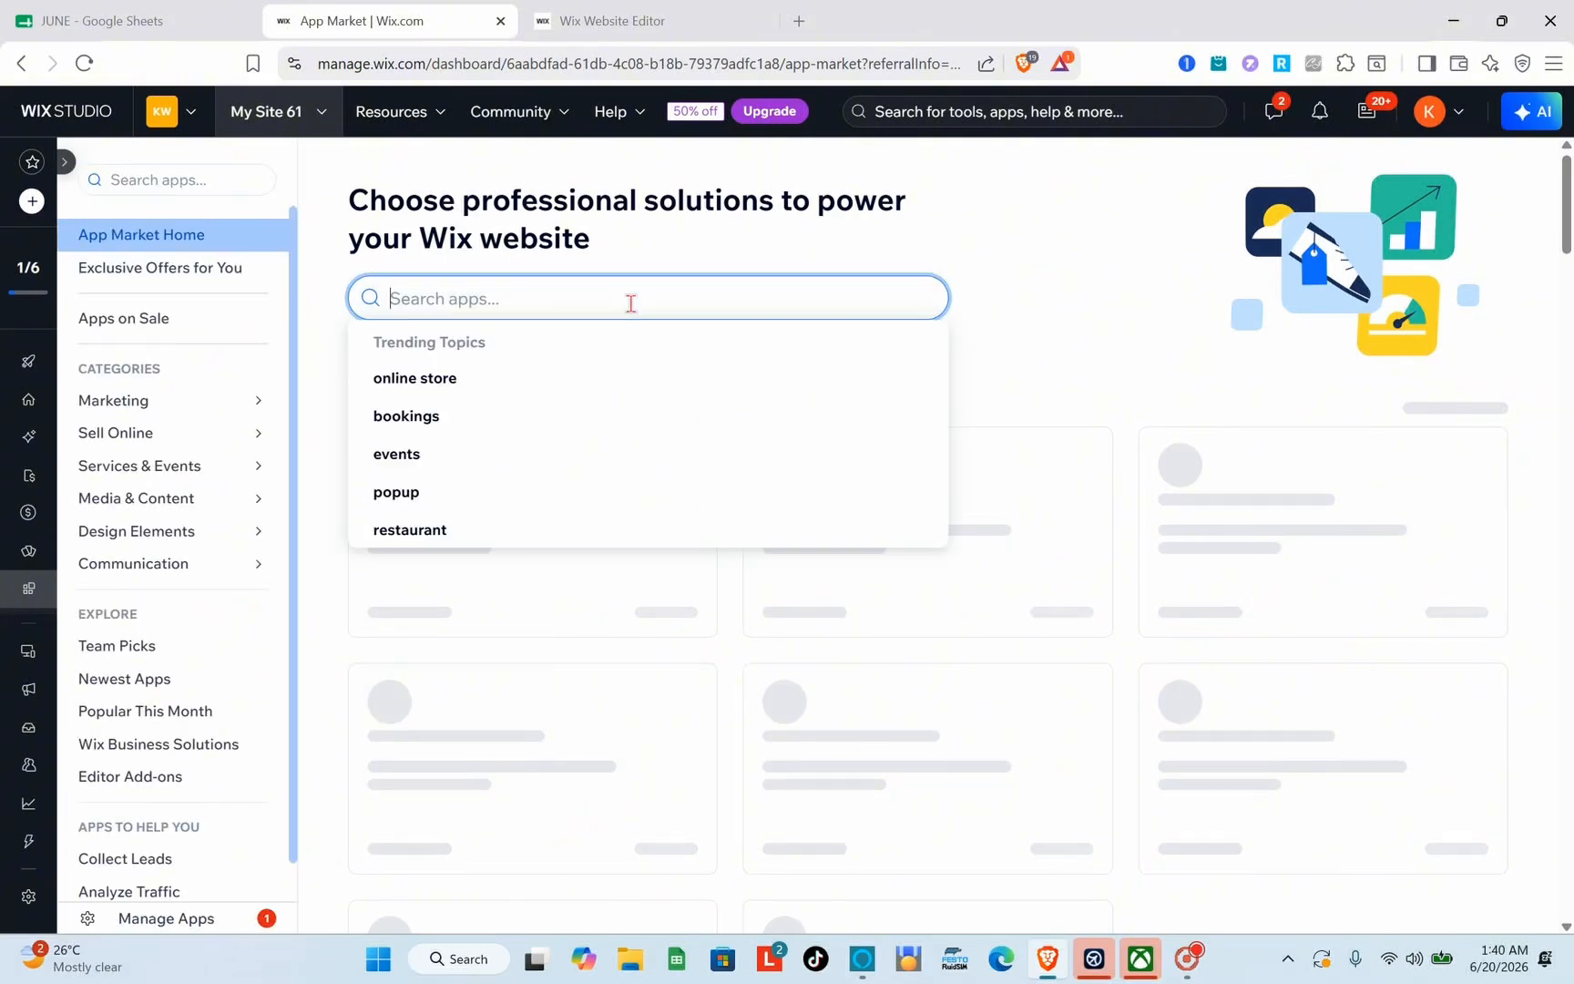
{"action": "type", "text": "wix sto"}
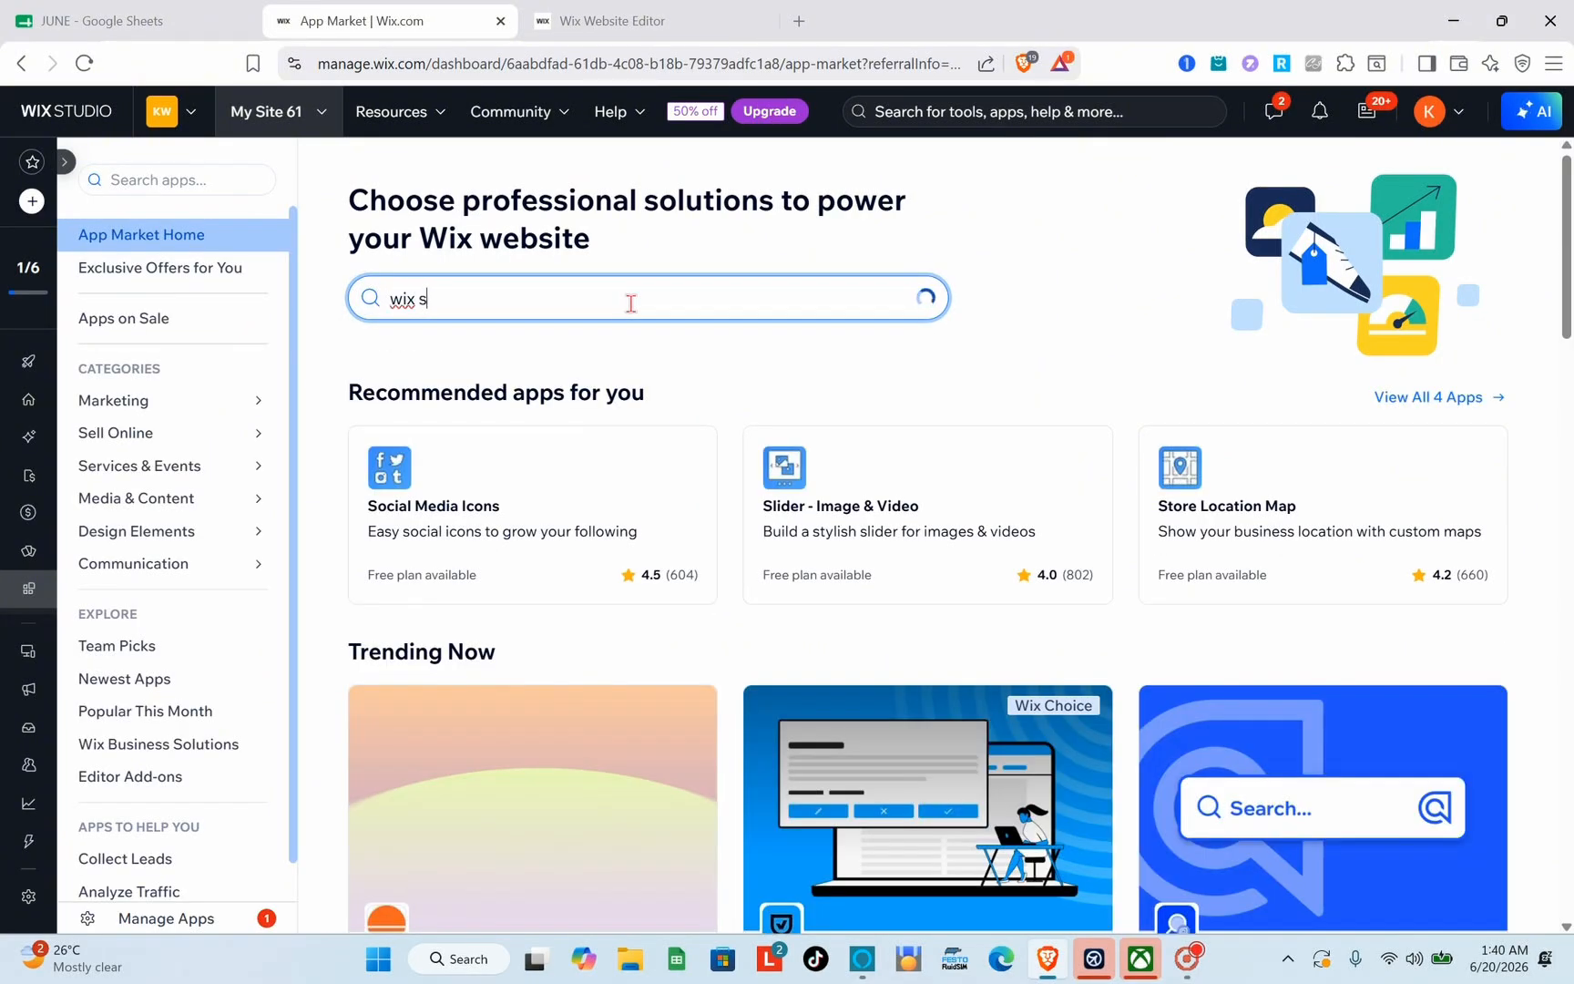
{"action": "type", "text": "tr"}
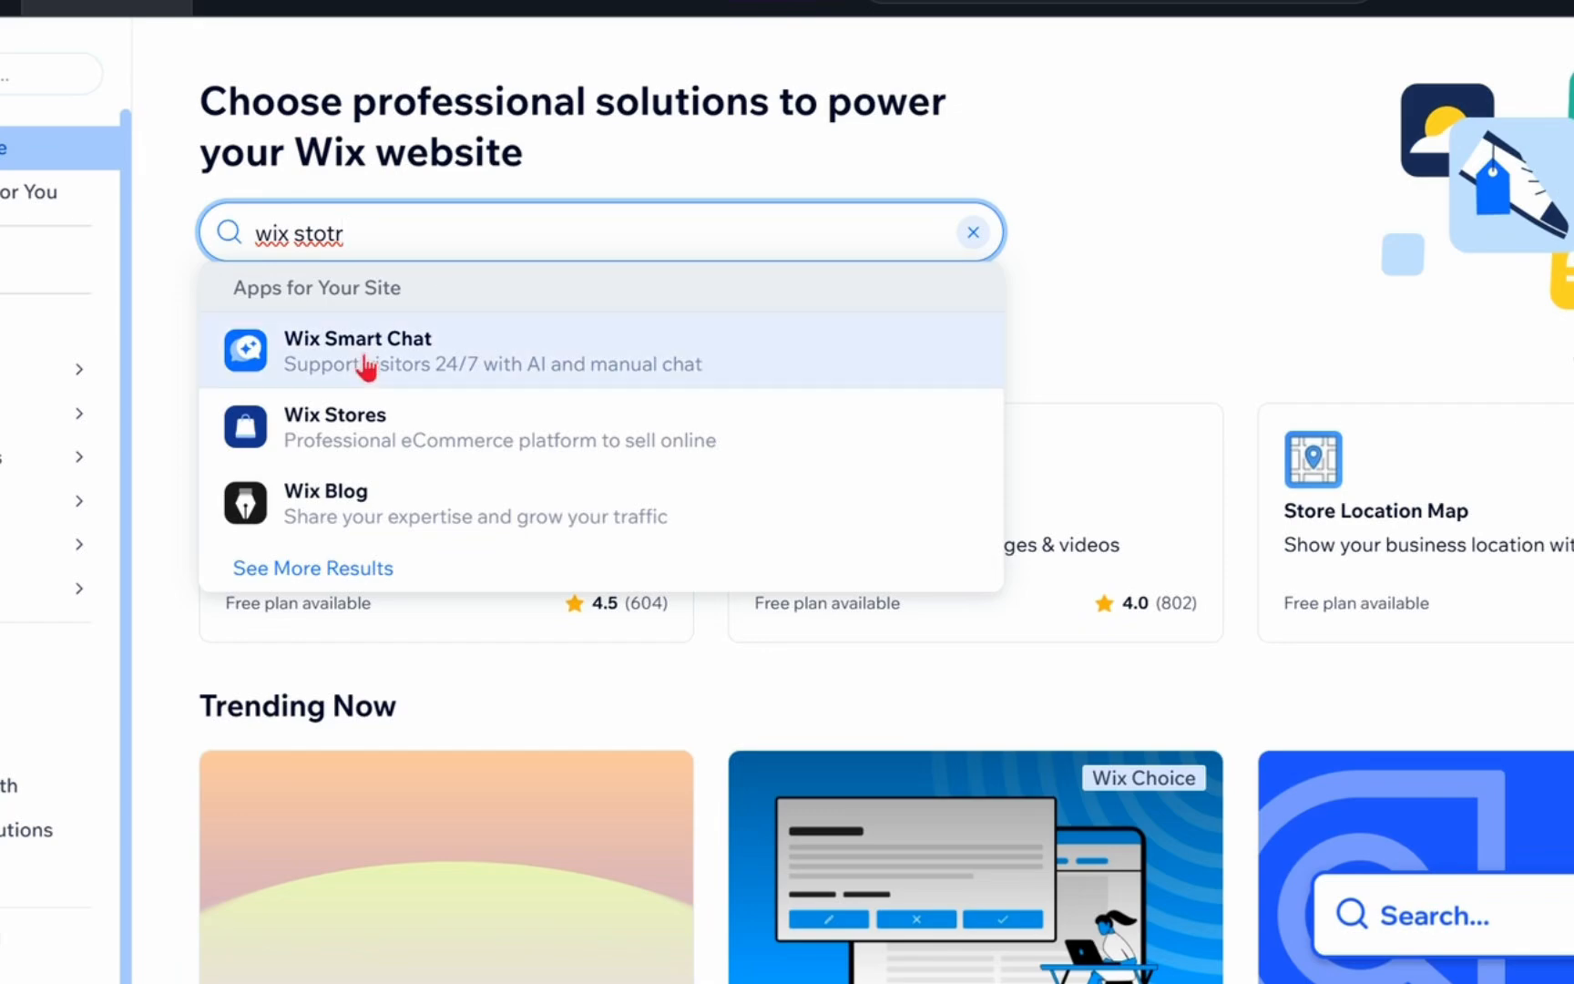
{"action": "left_click", "coordinate": [358, 417]}
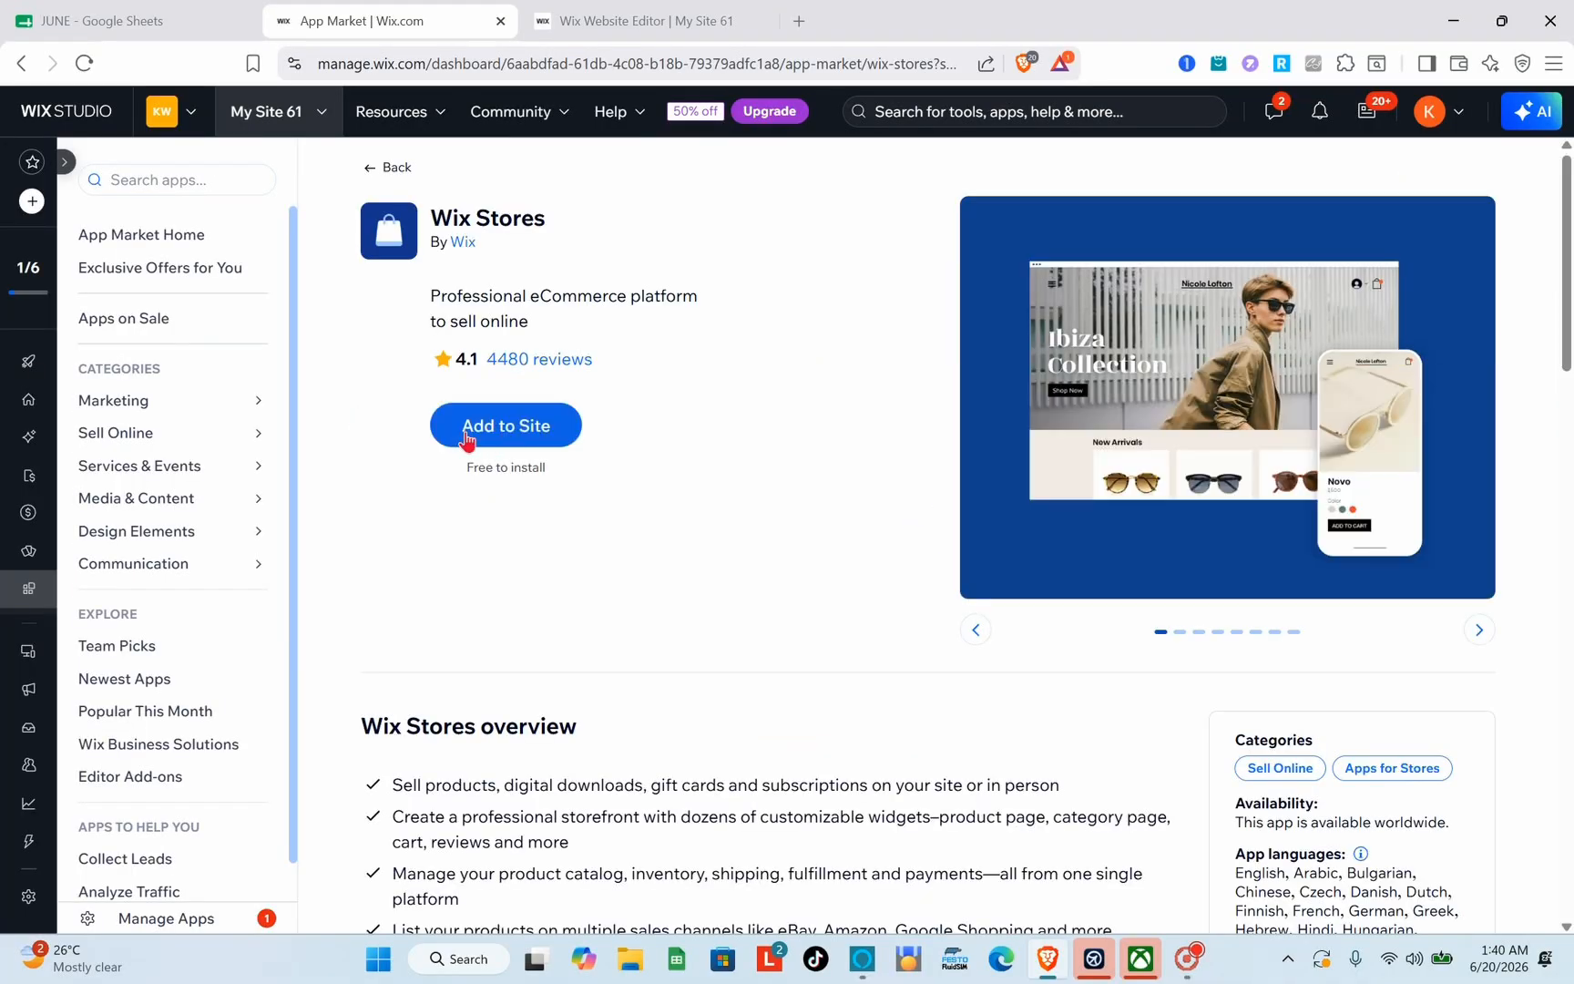
{"action": "left_click", "coordinate": [562, 436]}
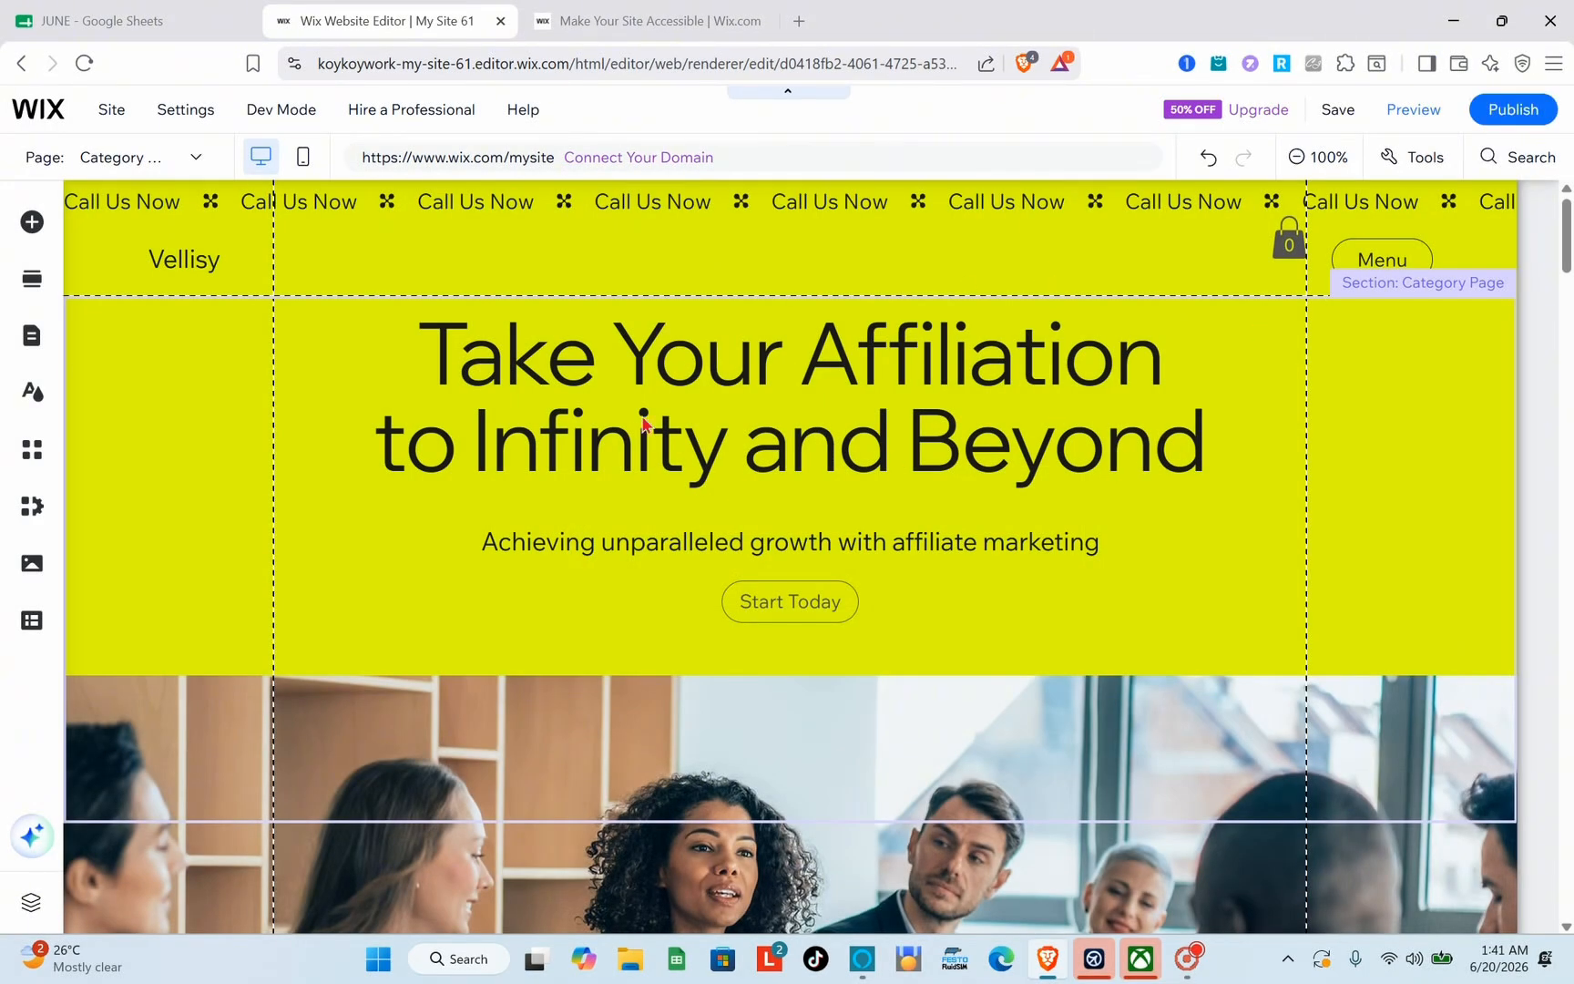
Step: Select the product gallery on the Category page and open its product management
{"action": "scroll", "coordinate": [671, 472], "scroll_direction": "down", "scroll_amount": 3}
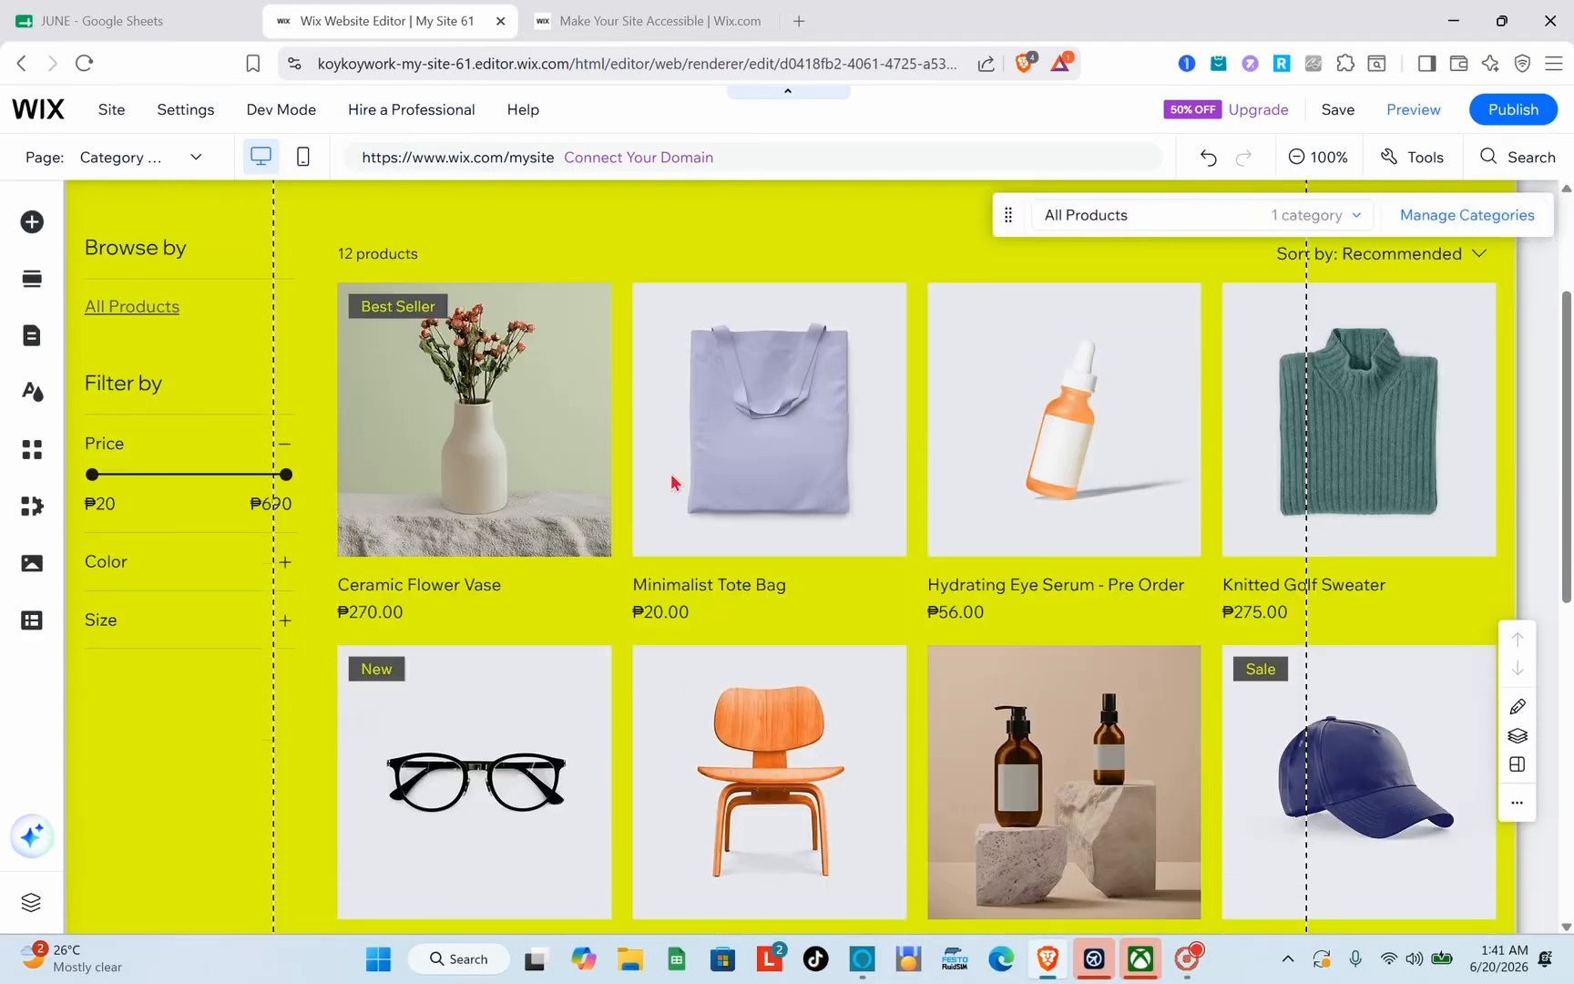
{"action": "left_click", "coordinate": [720, 561]}
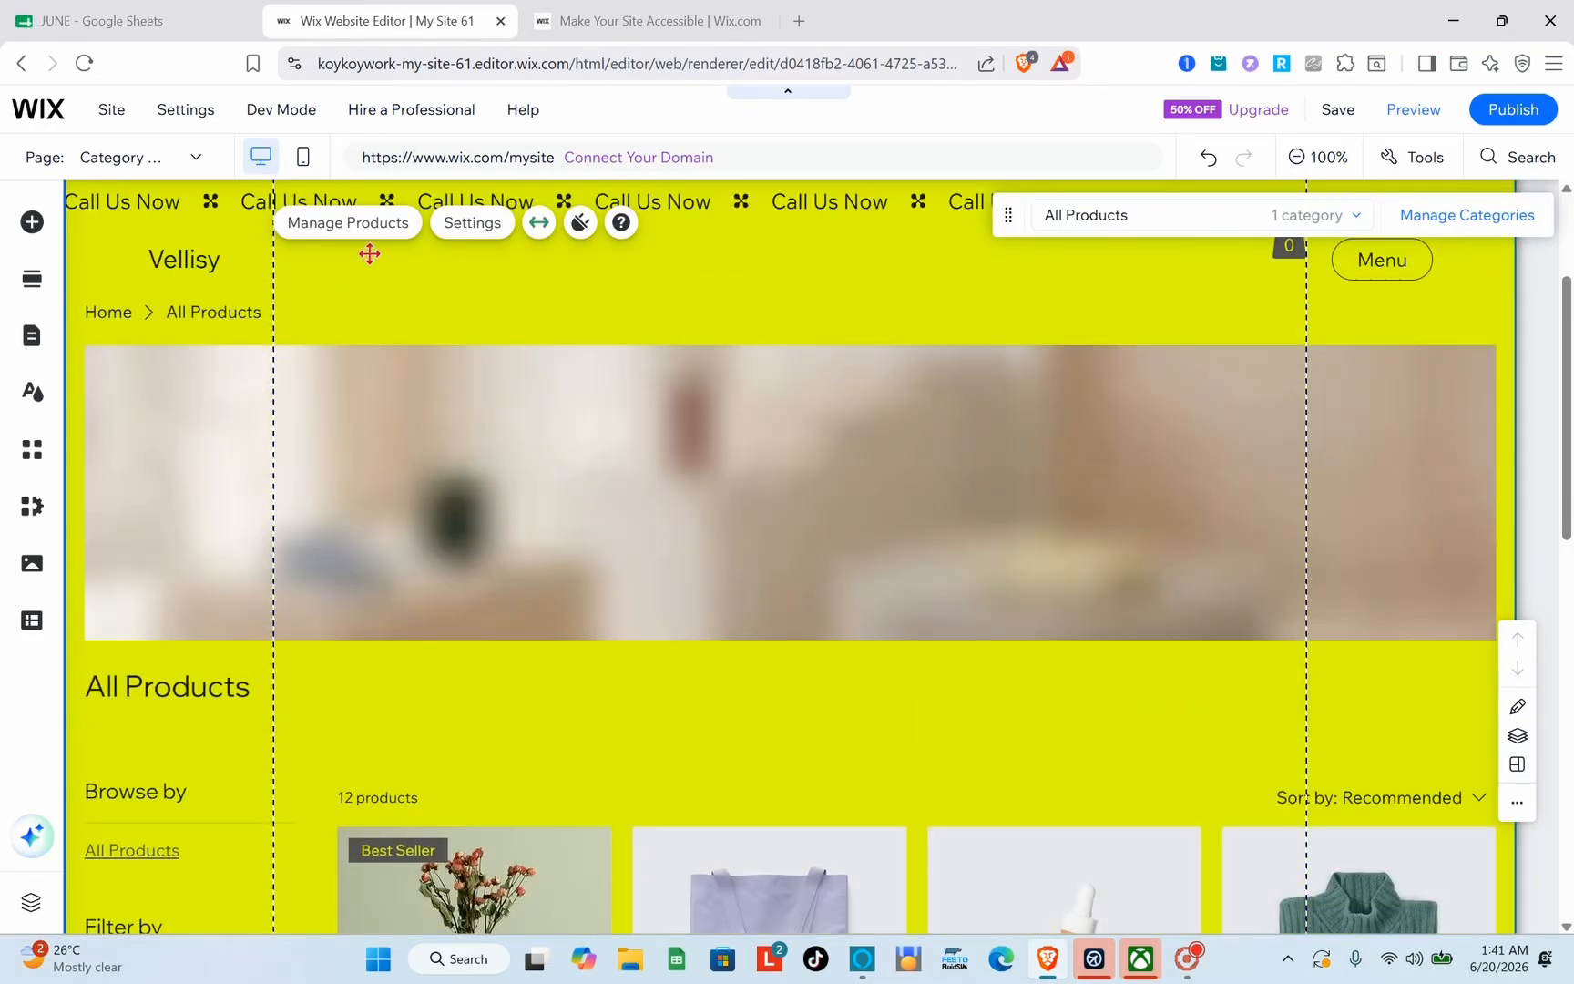
{"action": "left_click", "coordinate": [351, 224]}
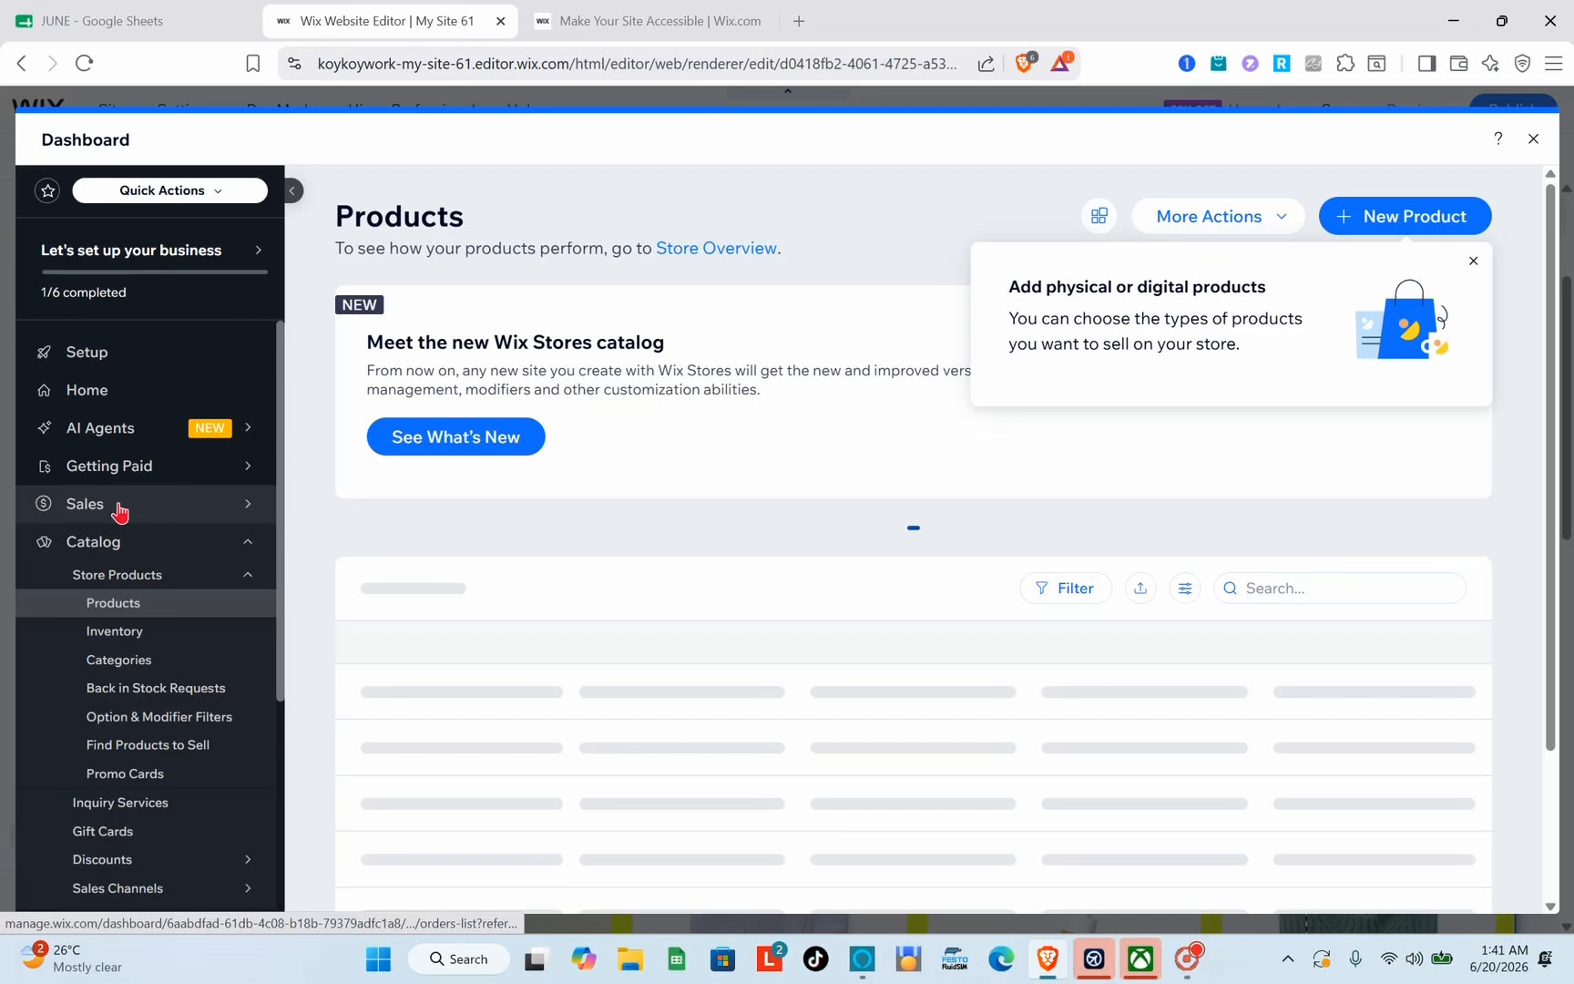
Step: Delete all the sample products from the store and dismiss the tip about physical or digital products
{"action": "mouse_move", "coordinate": [119, 511]}
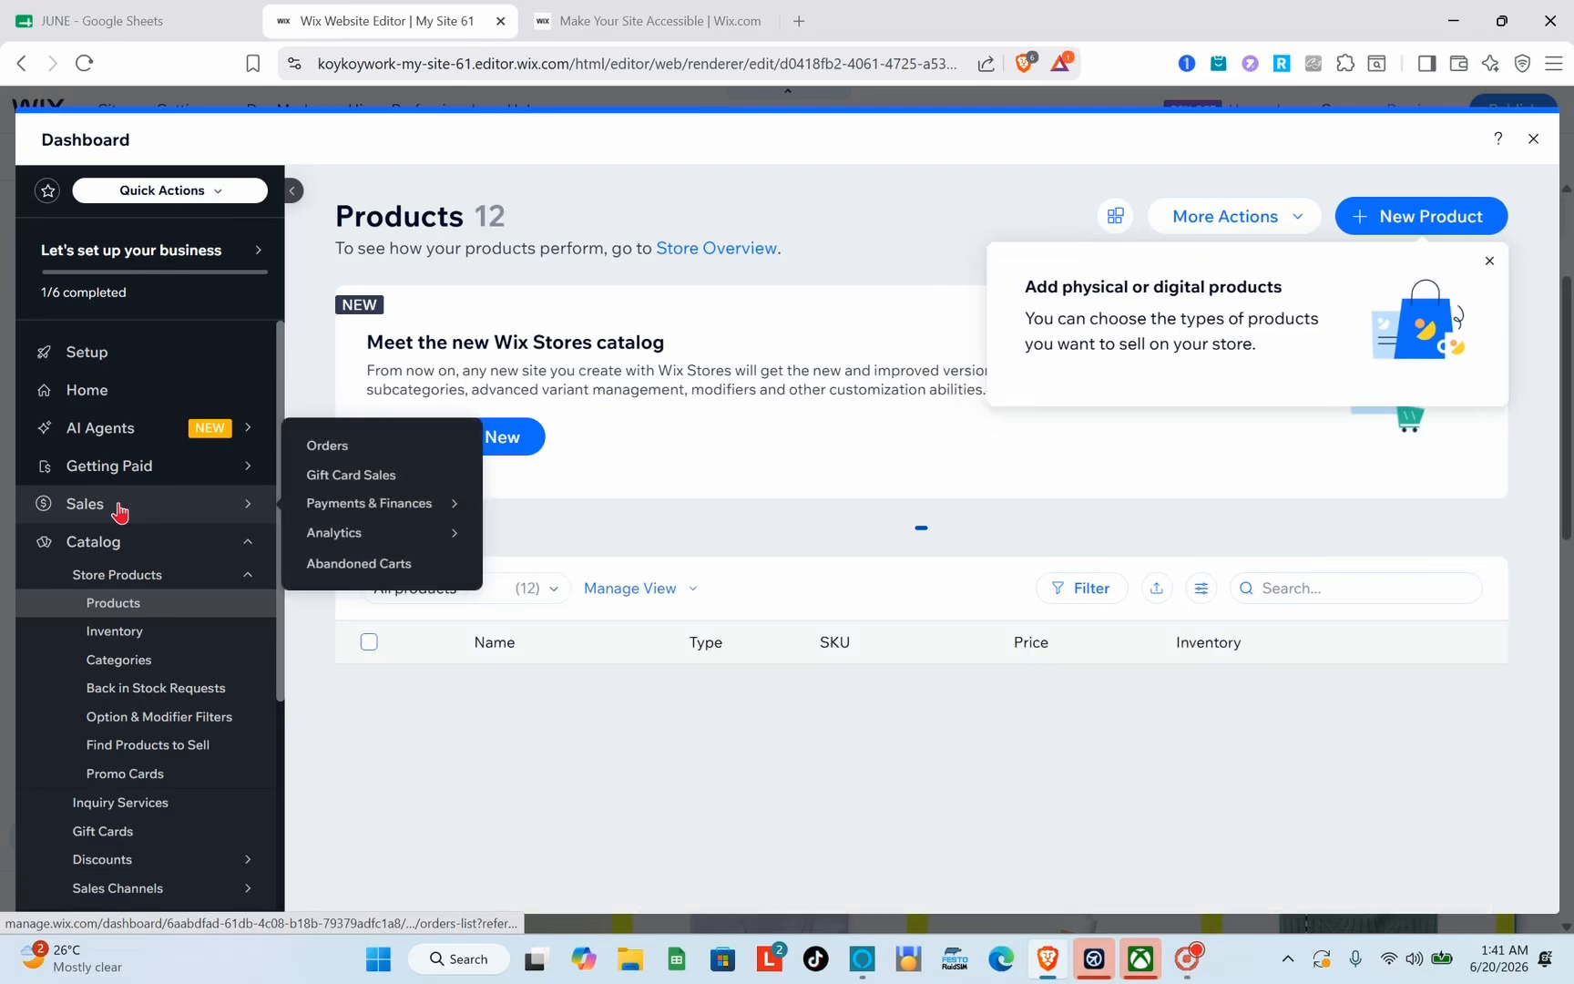
{"action": "scroll", "coordinate": [696, 740], "scroll_direction": "down", "scroll_amount": 6}
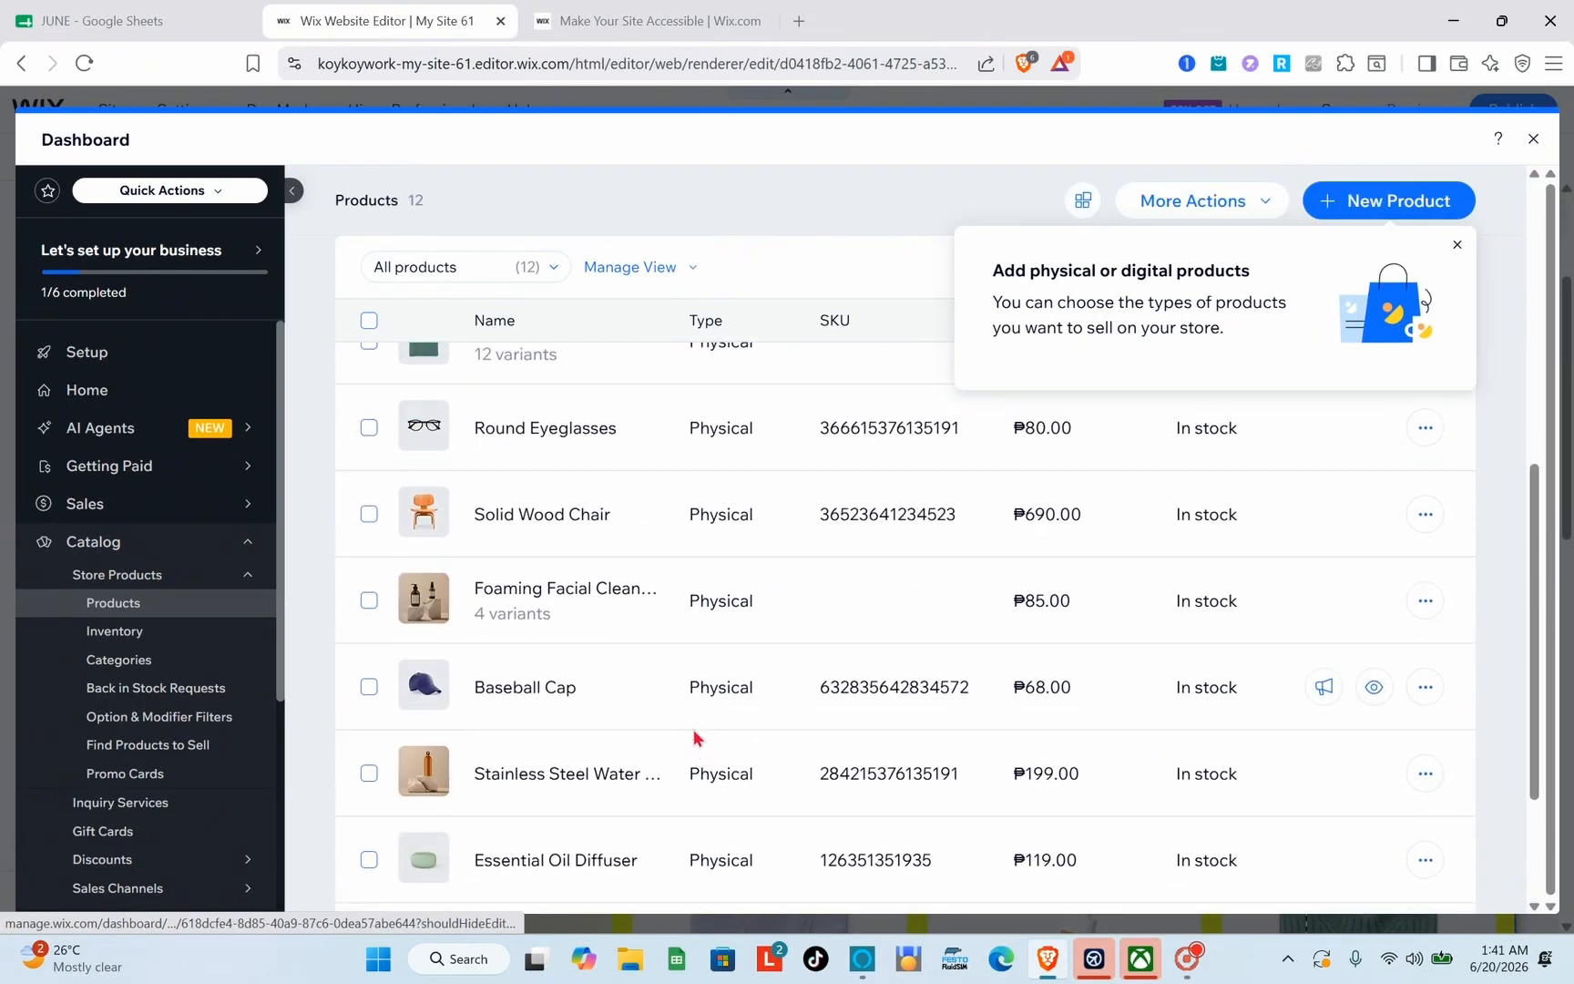
{"action": "scroll", "coordinate": [694, 738], "scroll_direction": "up", "scroll_amount": 8}
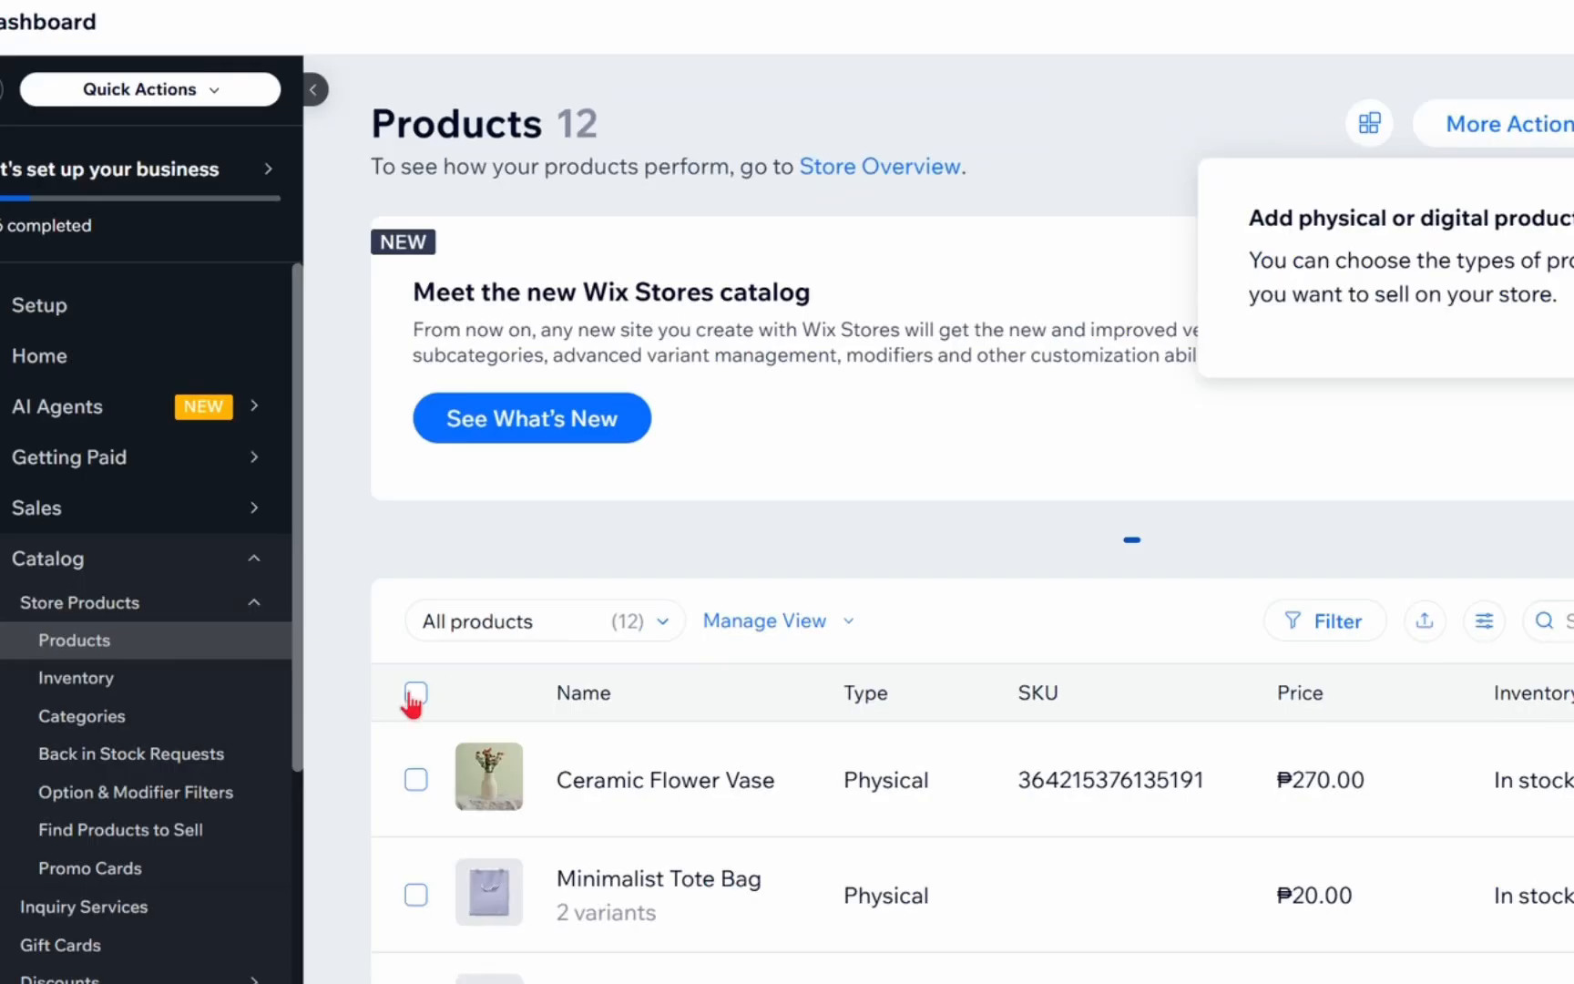
{"action": "left_click", "coordinate": [415, 692]}
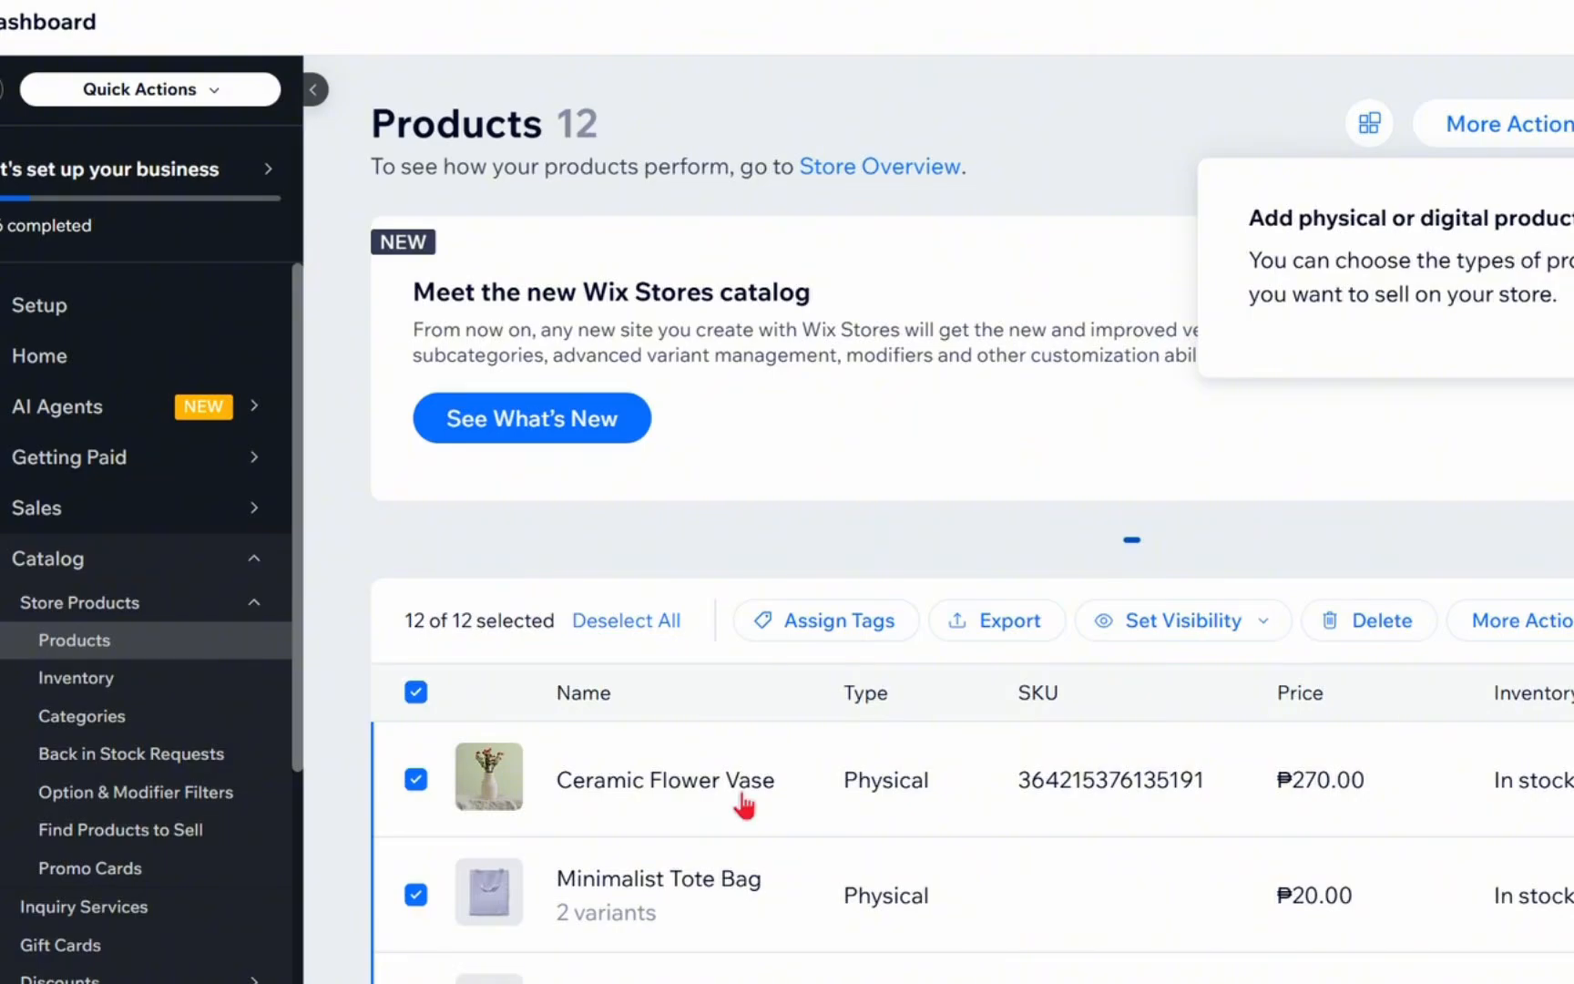
{"action": "scroll", "coordinate": [745, 702], "scroll_direction": "down", "scroll_amount": 1}
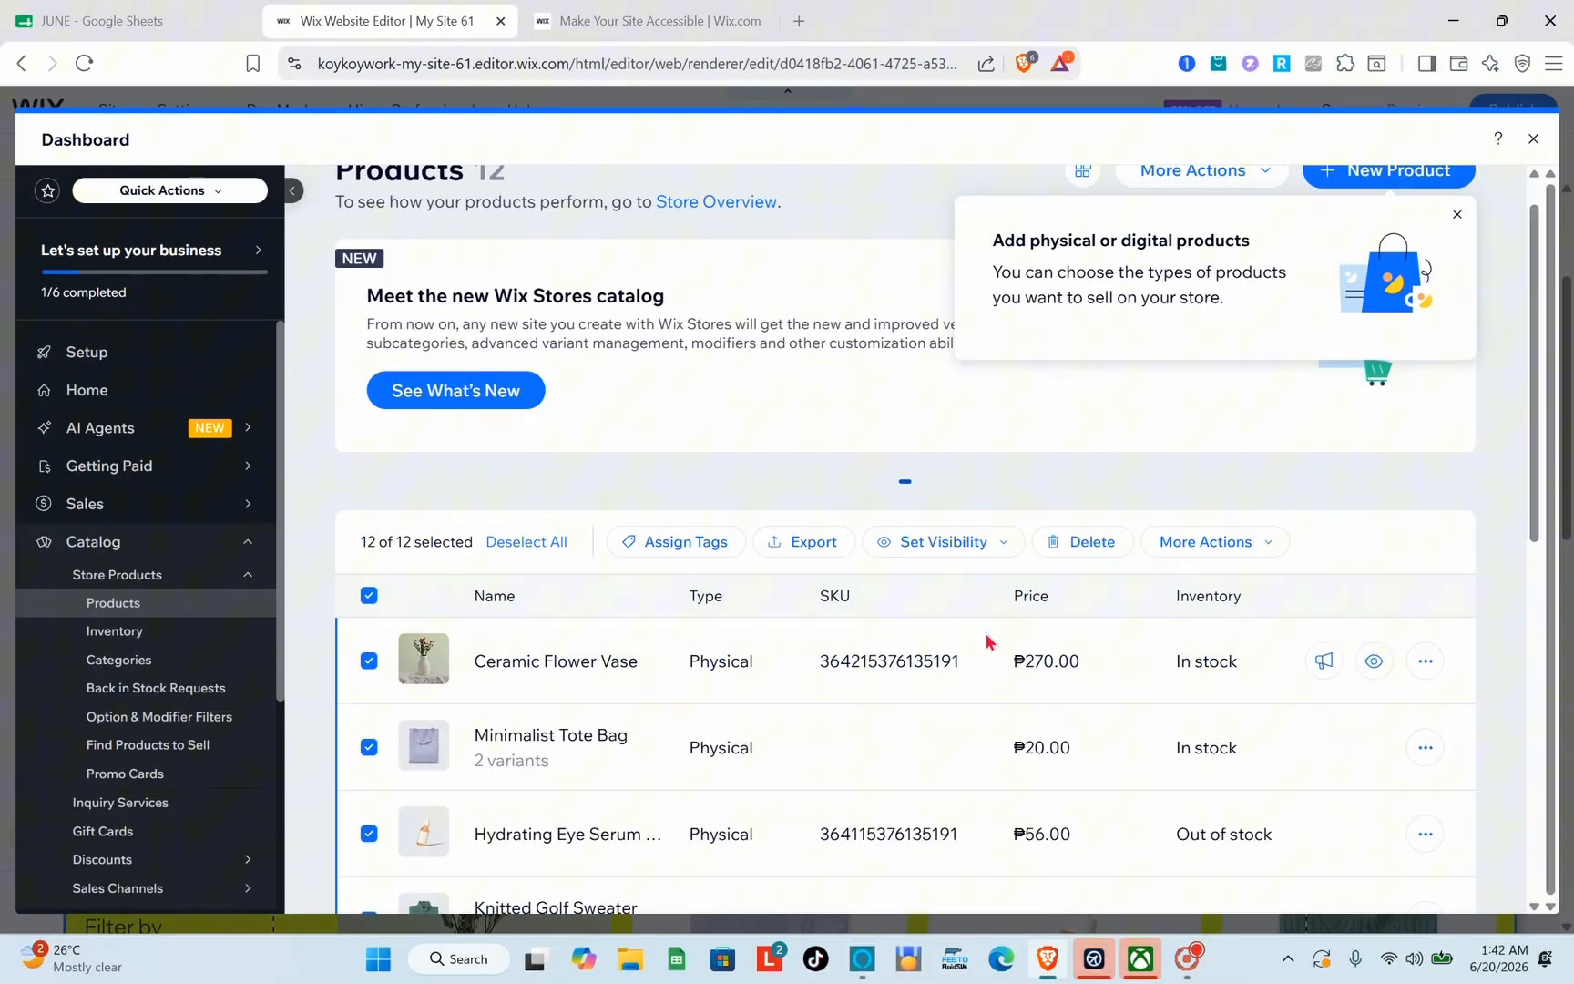
{"action": "left_click", "coordinate": [1090, 543]}
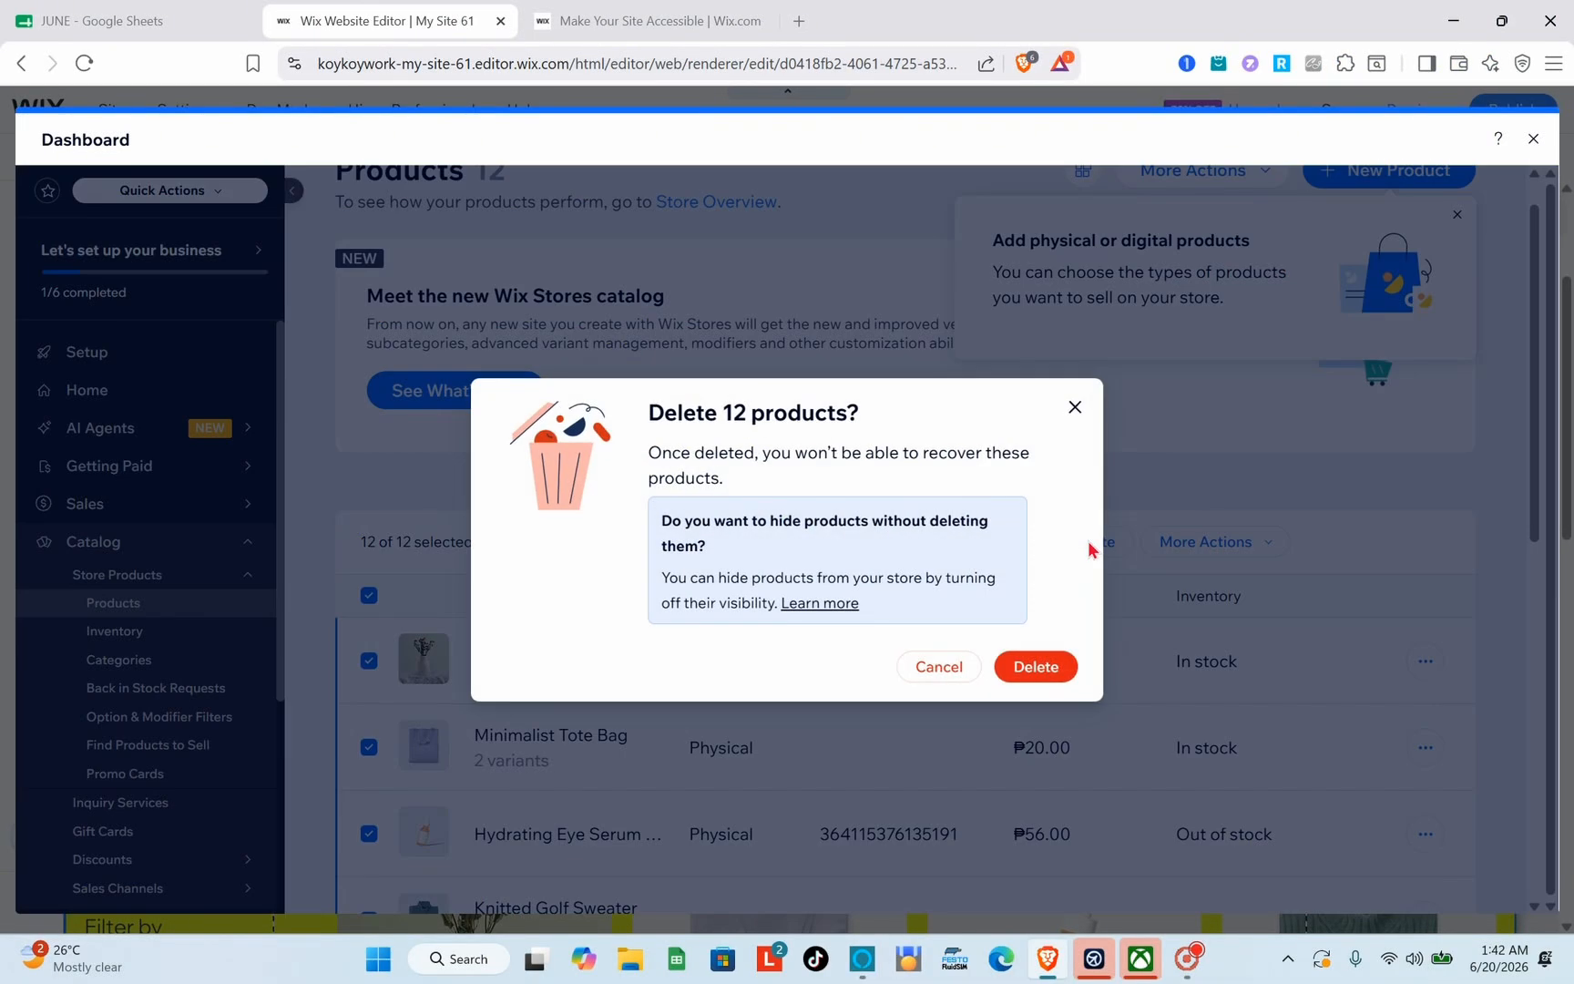
{"action": "left_click", "coordinate": [1037, 668]}
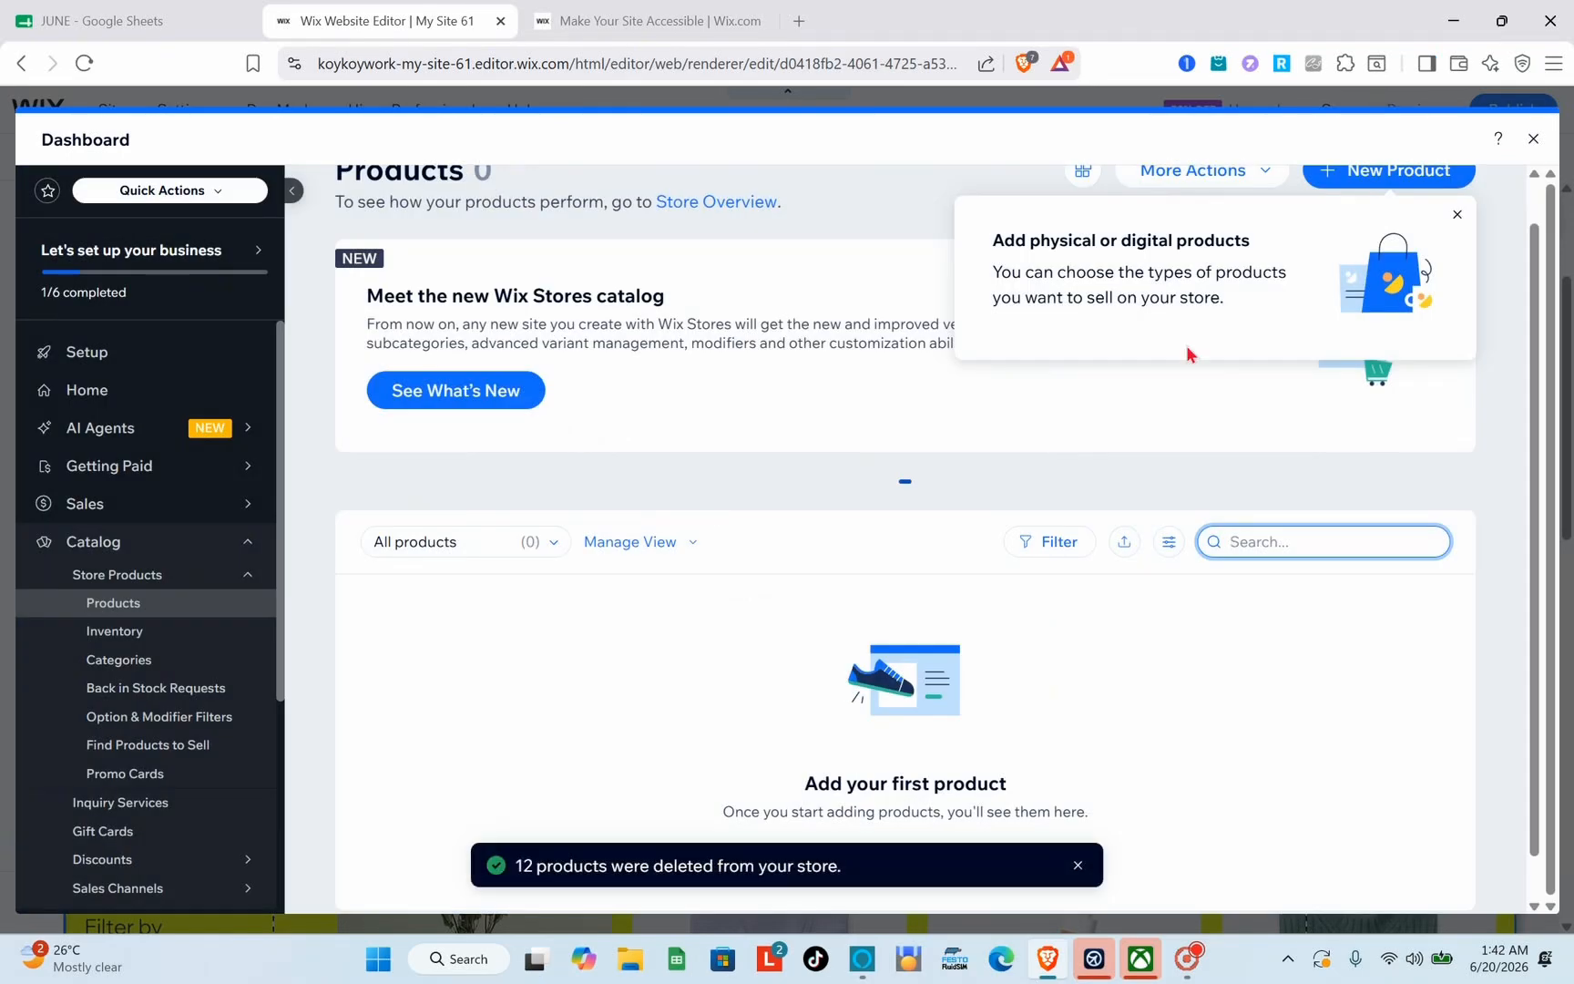
{"action": "left_click", "coordinate": [1458, 215]}
{"action": "scroll", "coordinate": [1157, 437], "scroll_direction": "up", "scroll_amount": 1}
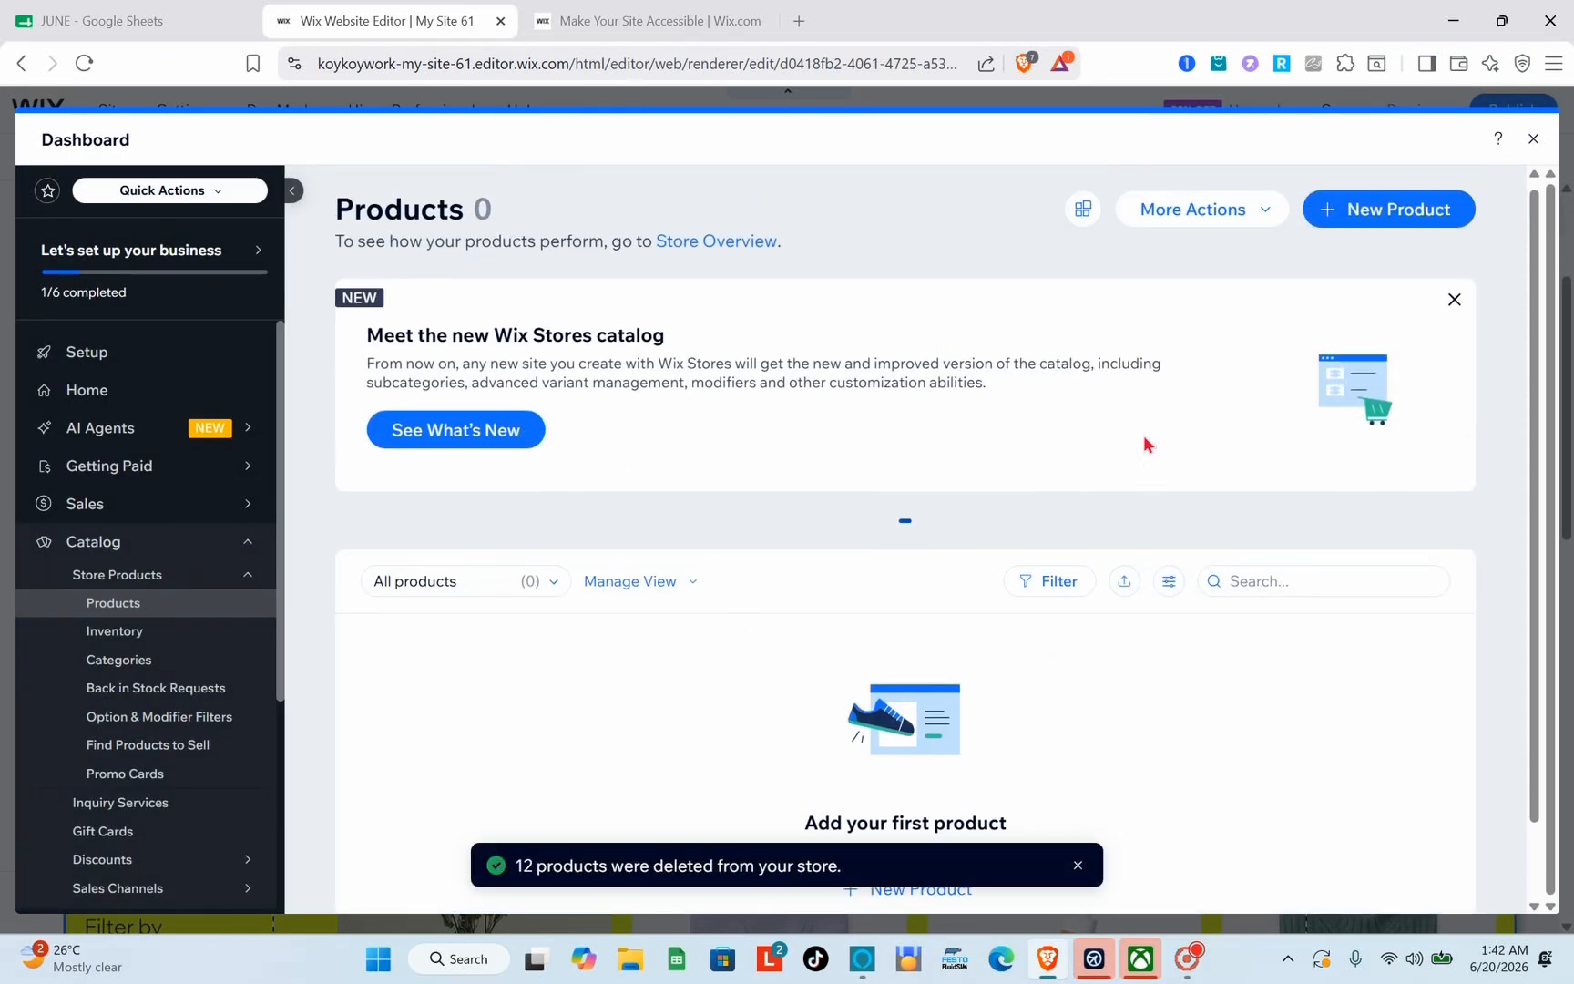
Step: Start a new physical product and name it PERFUME
{"action": "left_click", "coordinate": [1410, 230]}
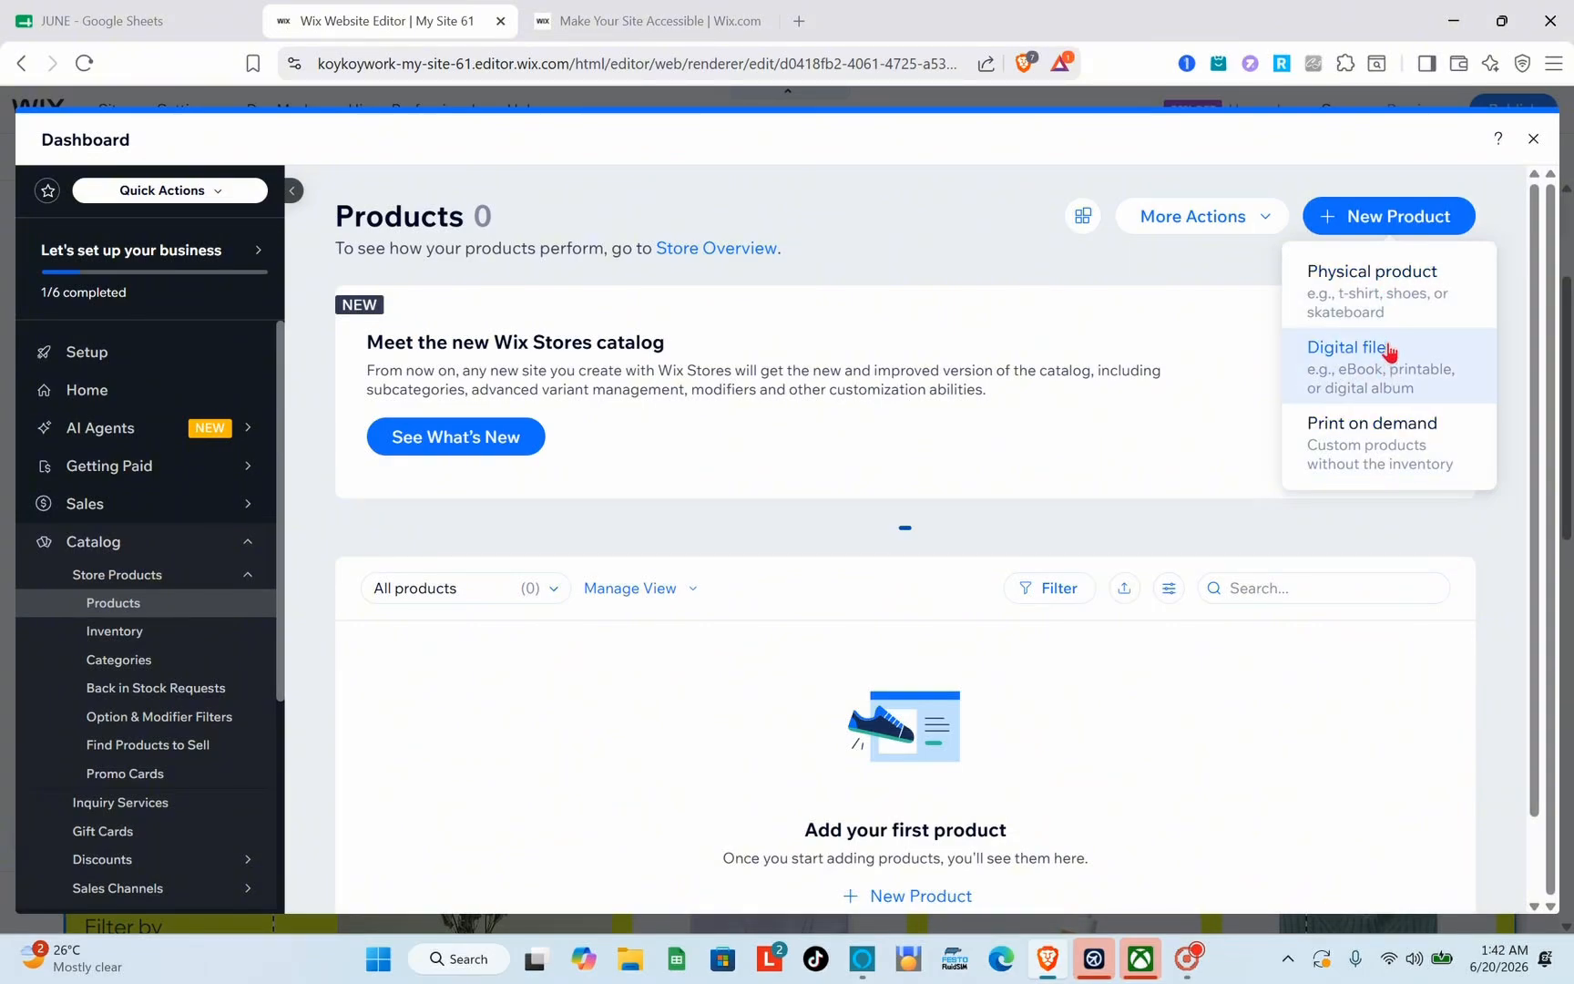
{"action": "left_click", "coordinate": [1387, 307]}
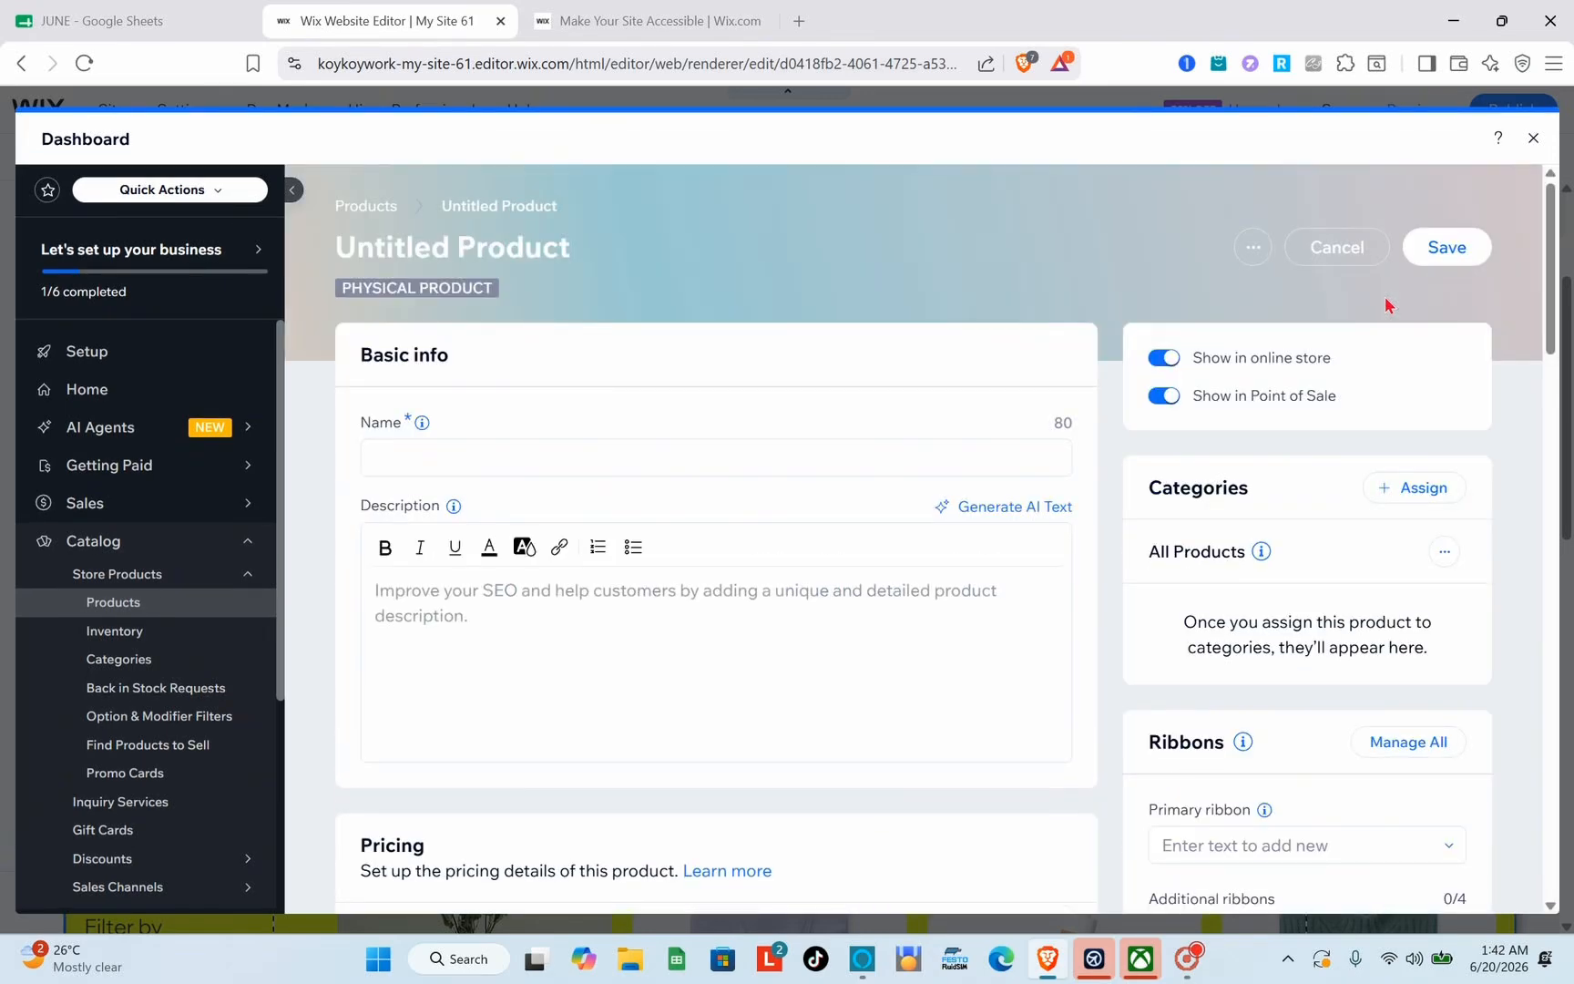
{"action": "scroll", "coordinate": [738, 692], "scroll_direction": "down", "scroll_amount": 2}
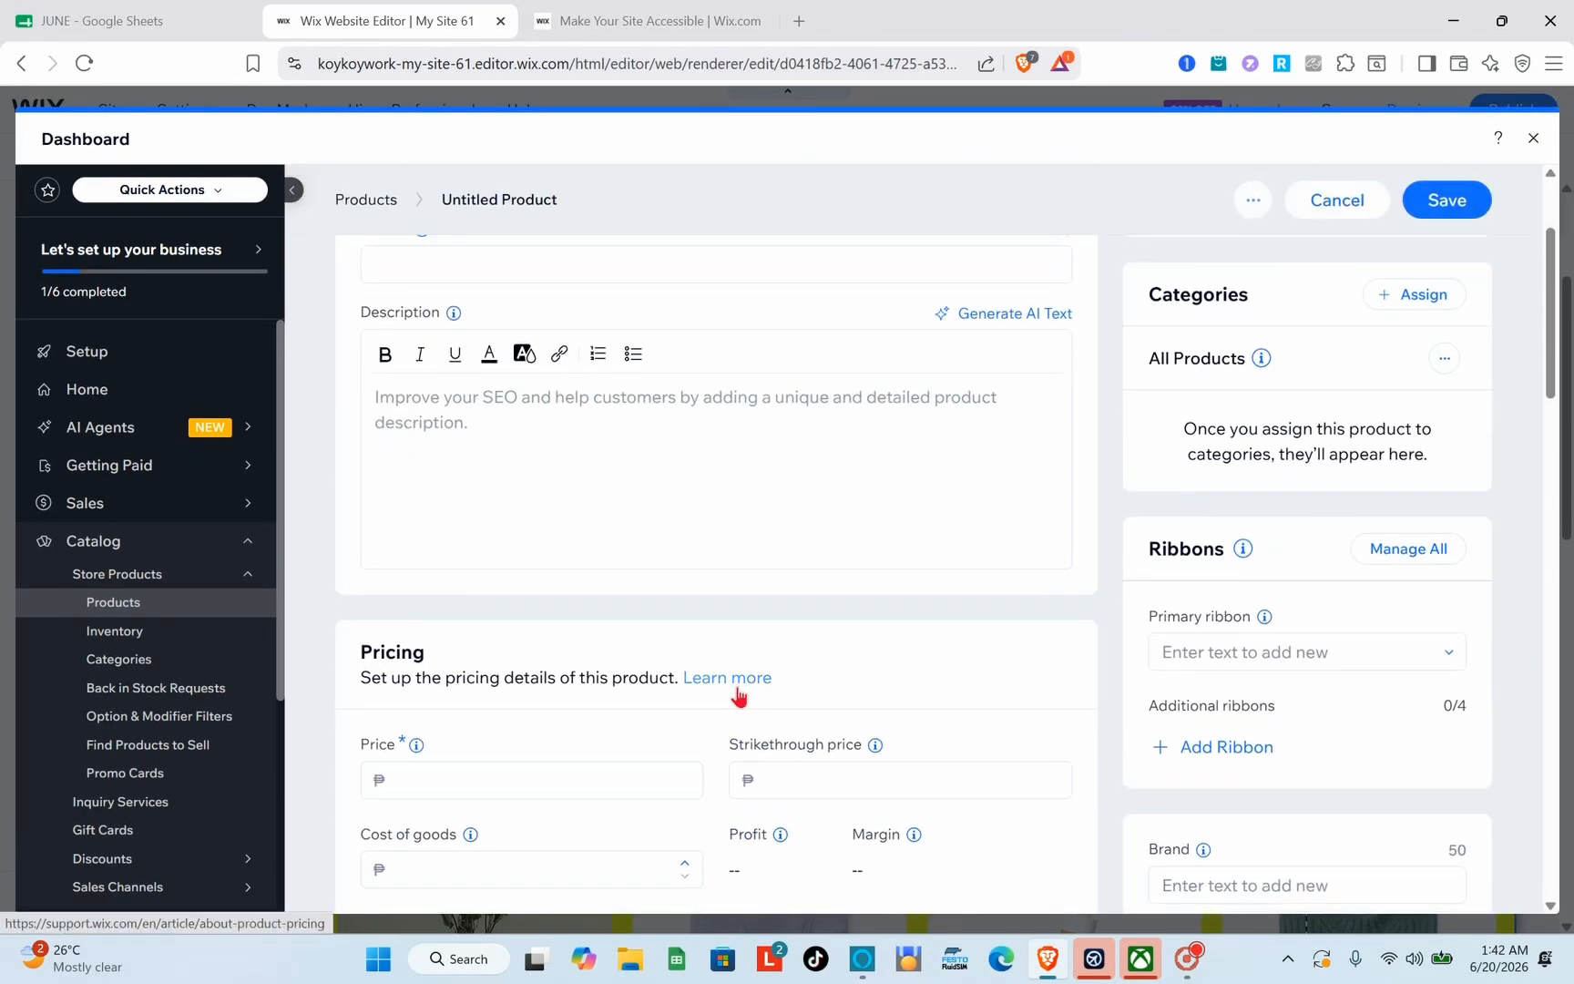
{"action": "scroll", "coordinate": [617, 454], "scroll_direction": "up", "scroll_amount": 2}
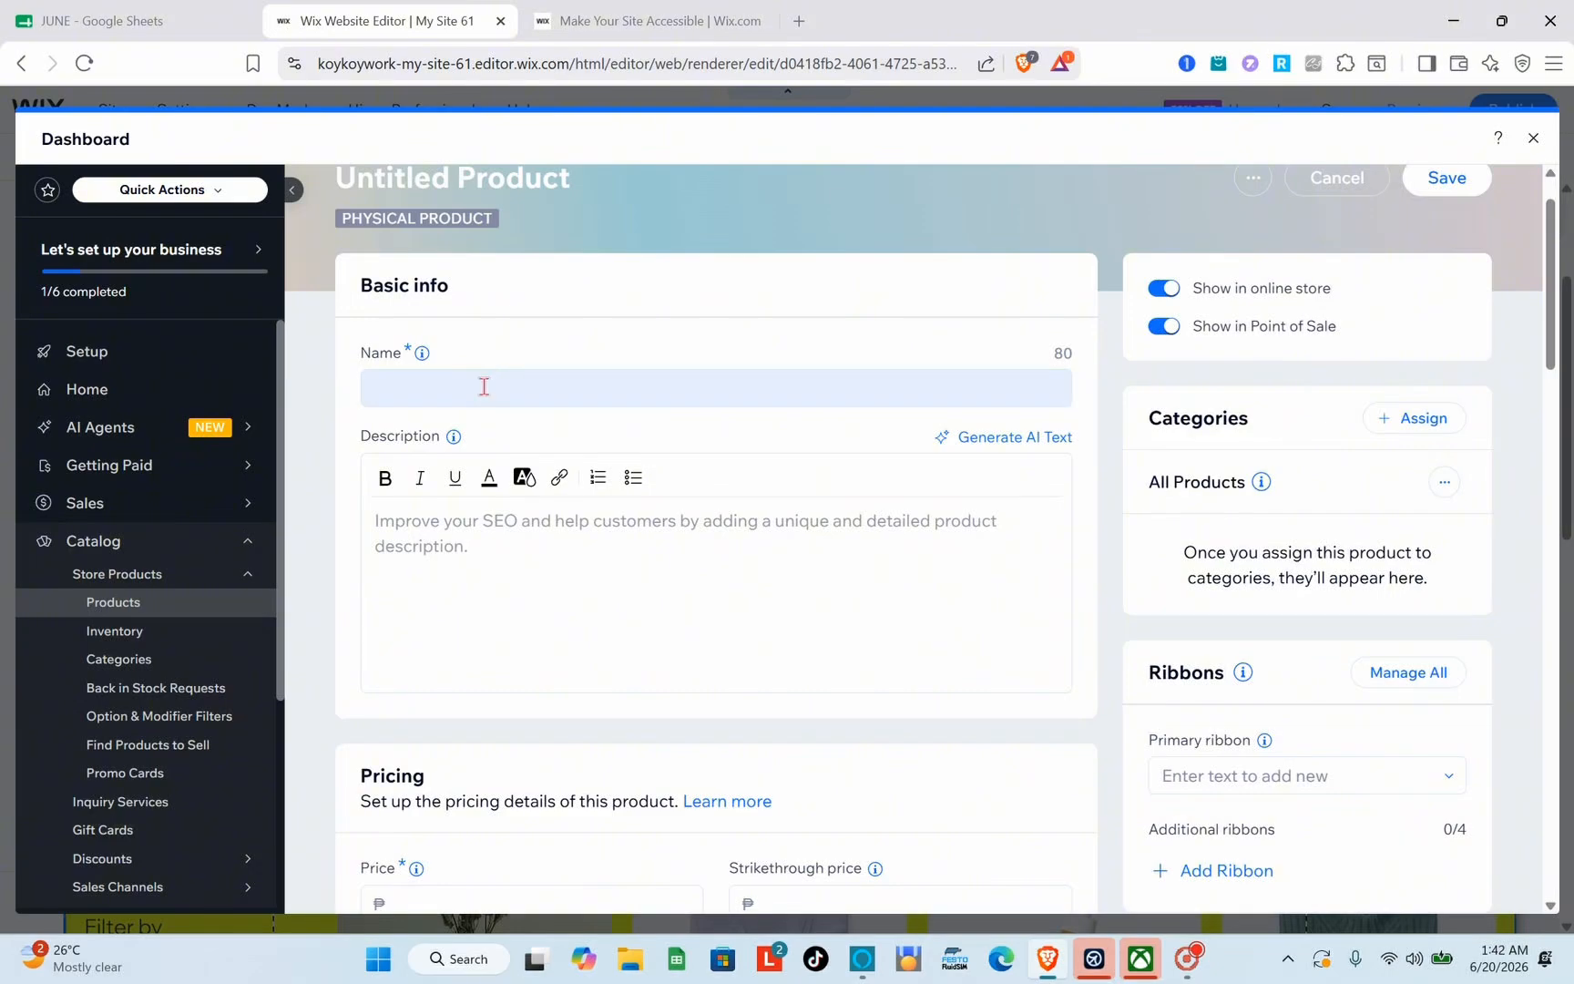
{"action": "left_click", "coordinate": [484, 386]}
{"action": "key", "text": "Caps_Lock"}
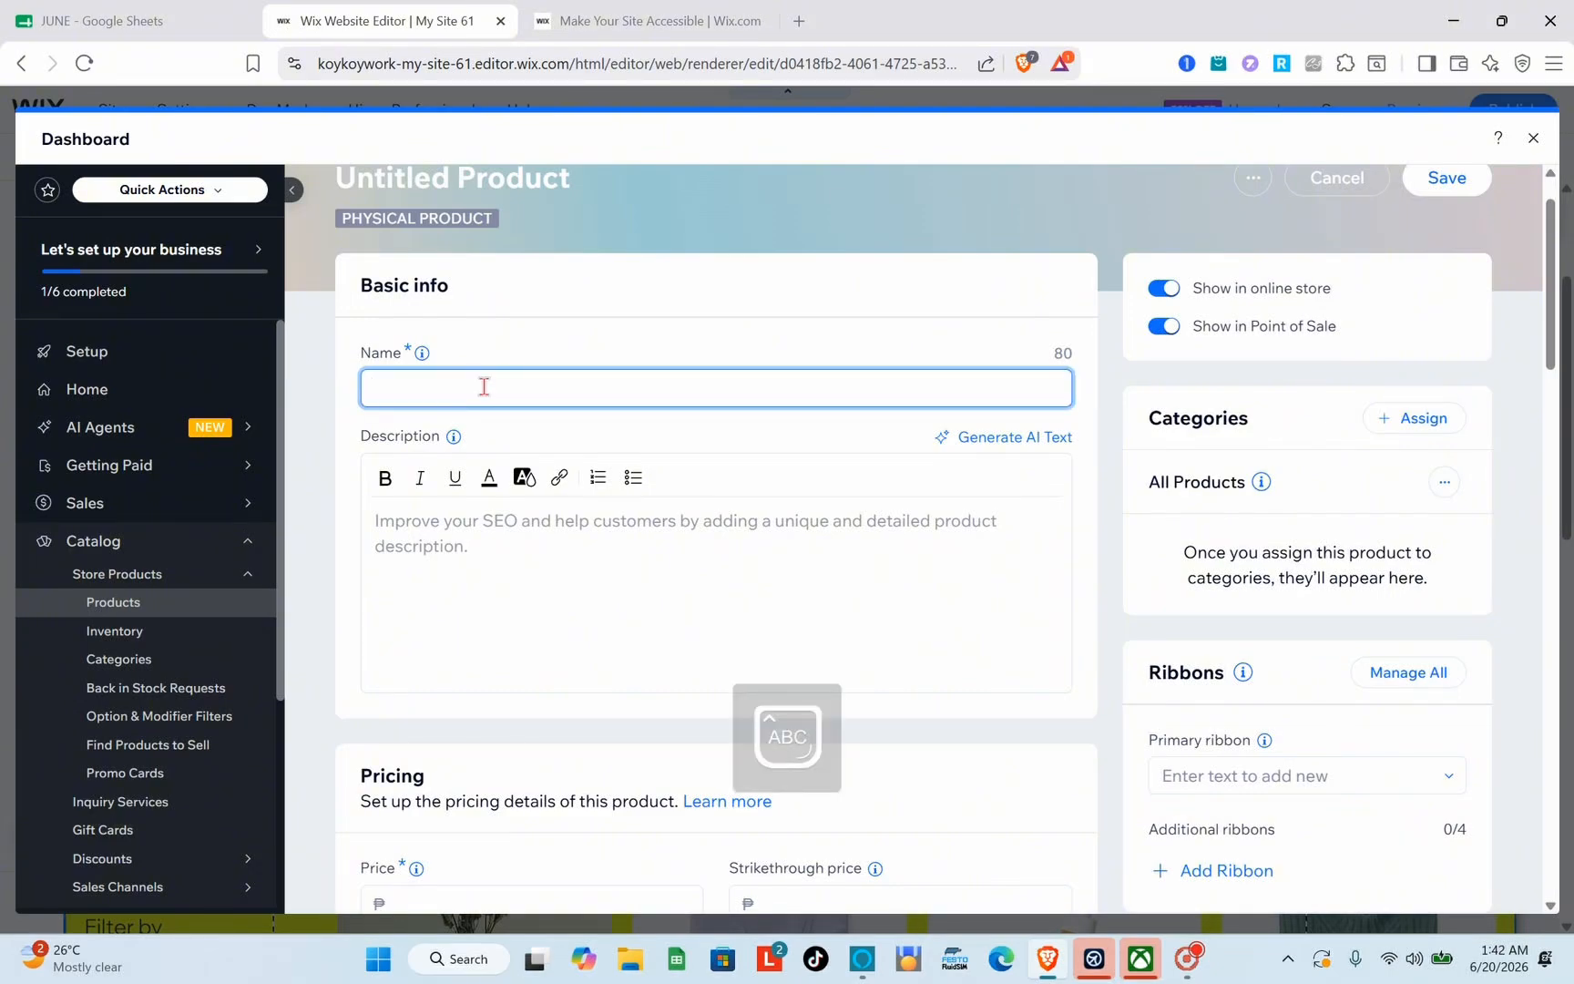
{"action": "type", "text": "PERFUME"}
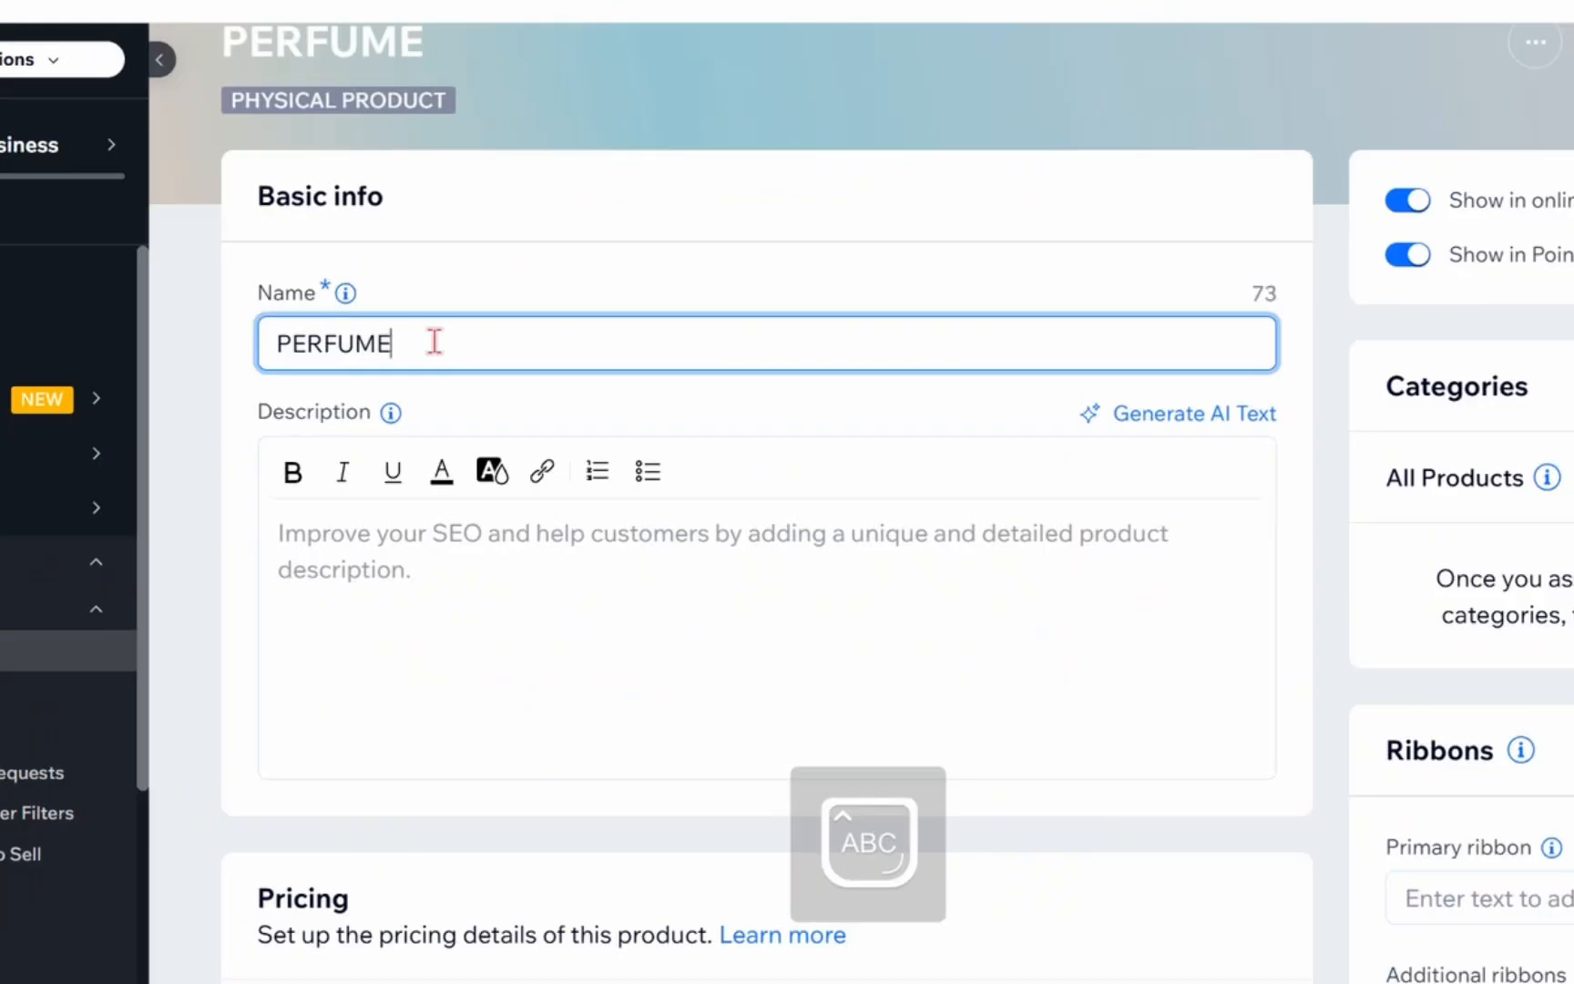
Step: Review the PERFUME product's description, pricing, images and inventory sections
{"action": "left_click", "coordinate": [362, 628]}
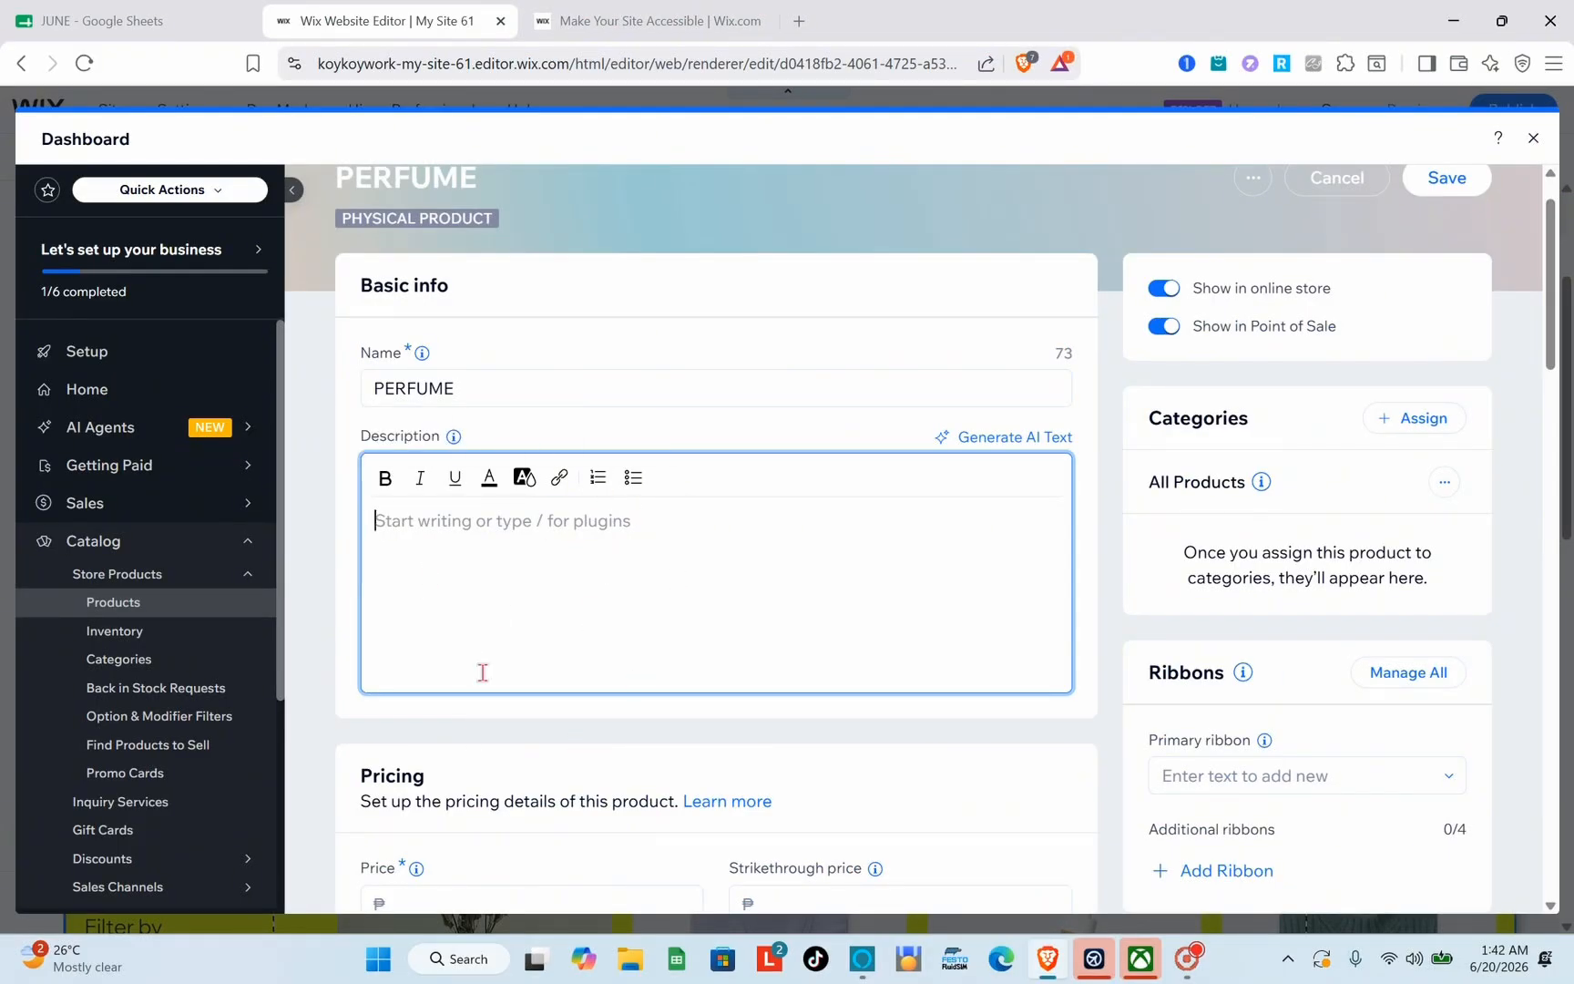
{"action": "scroll", "coordinate": [482, 672], "scroll_direction": "down", "scroll_amount": 3}
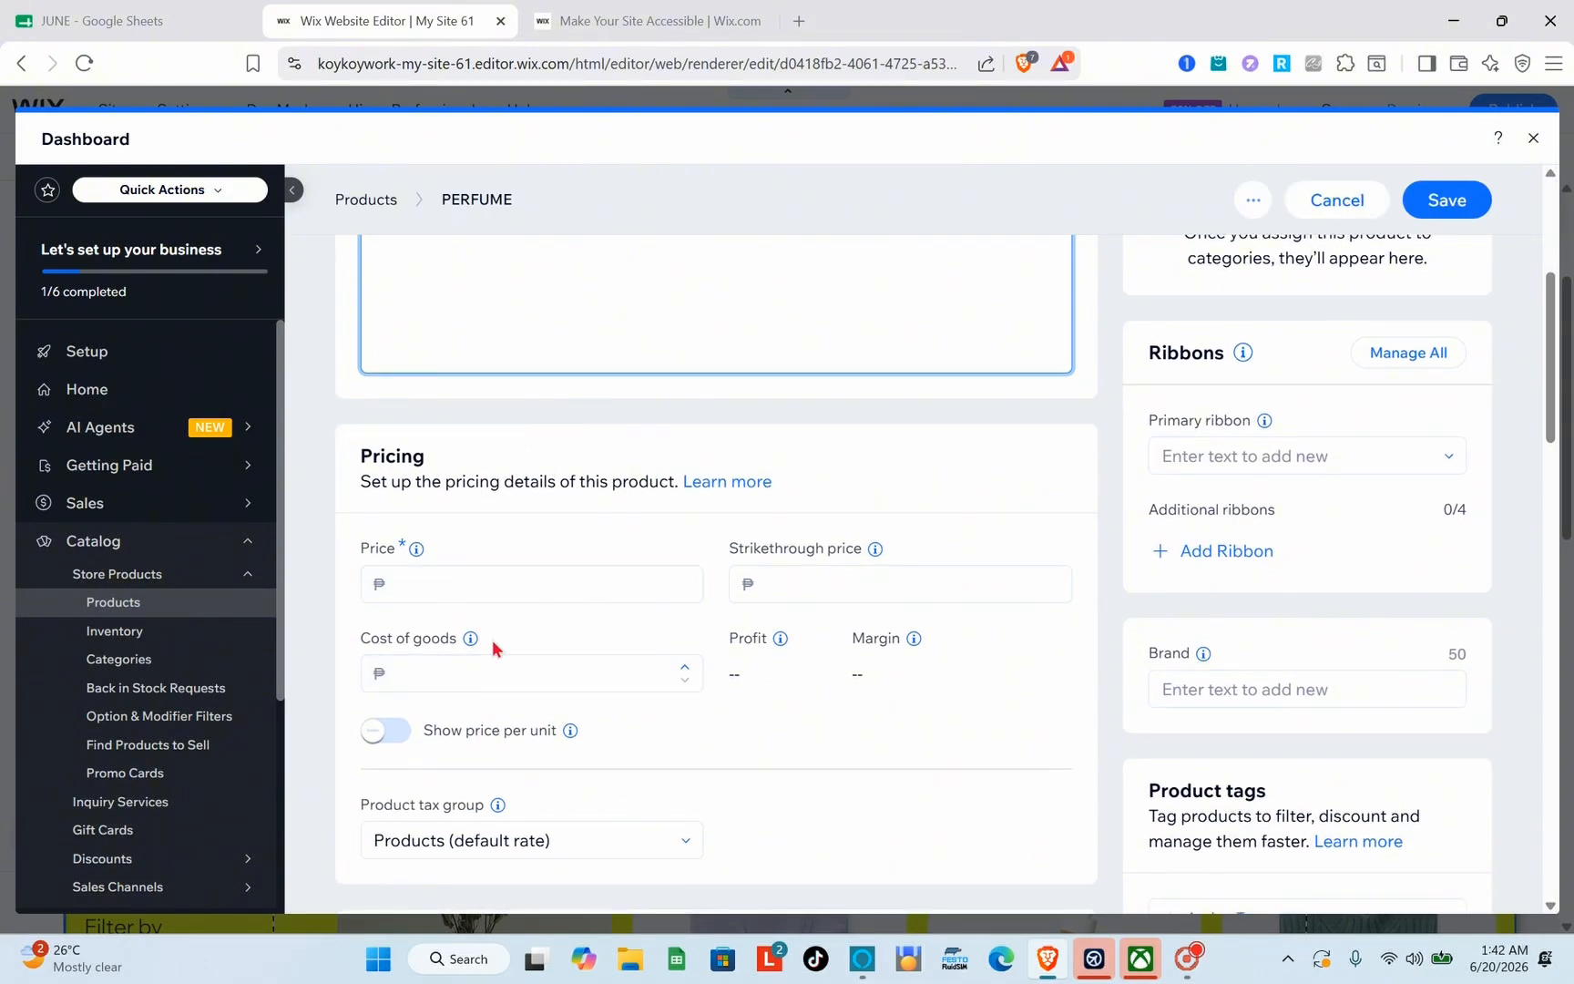
{"action": "scroll", "coordinate": [494, 646], "scroll_direction": "down", "scroll_amount": 5}
{"action": "scroll", "coordinate": [492, 648], "scroll_direction": "down", "scroll_amount": 3}
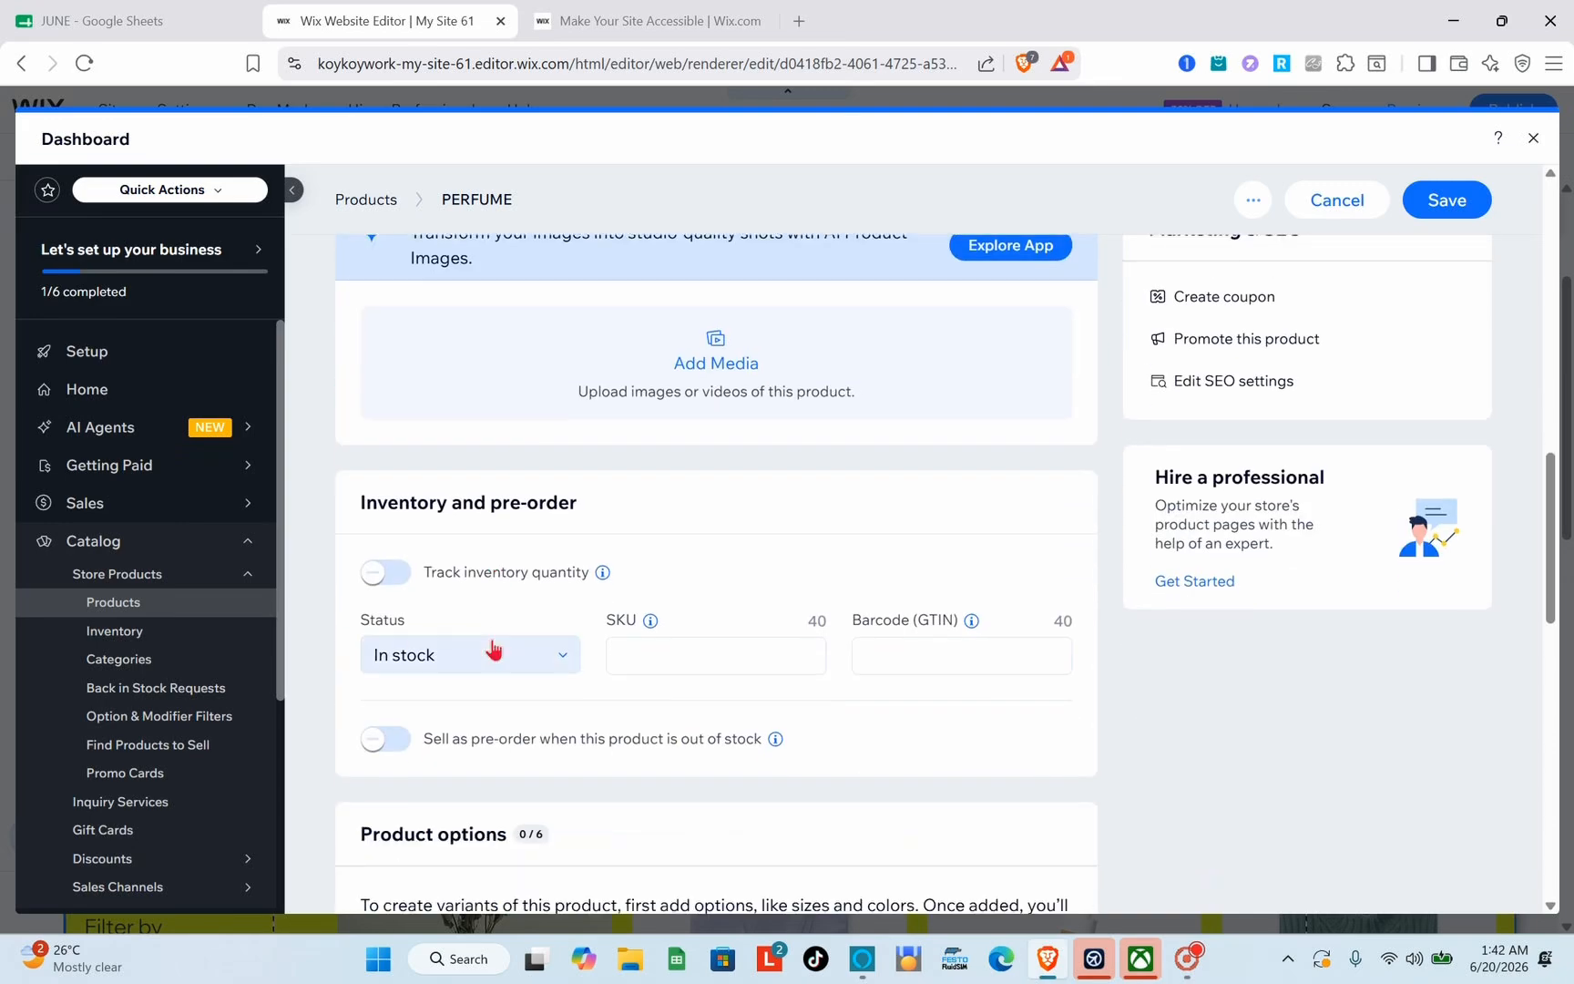
{"action": "scroll", "coordinate": [492, 674], "scroll_direction": "up", "scroll_amount": 3}
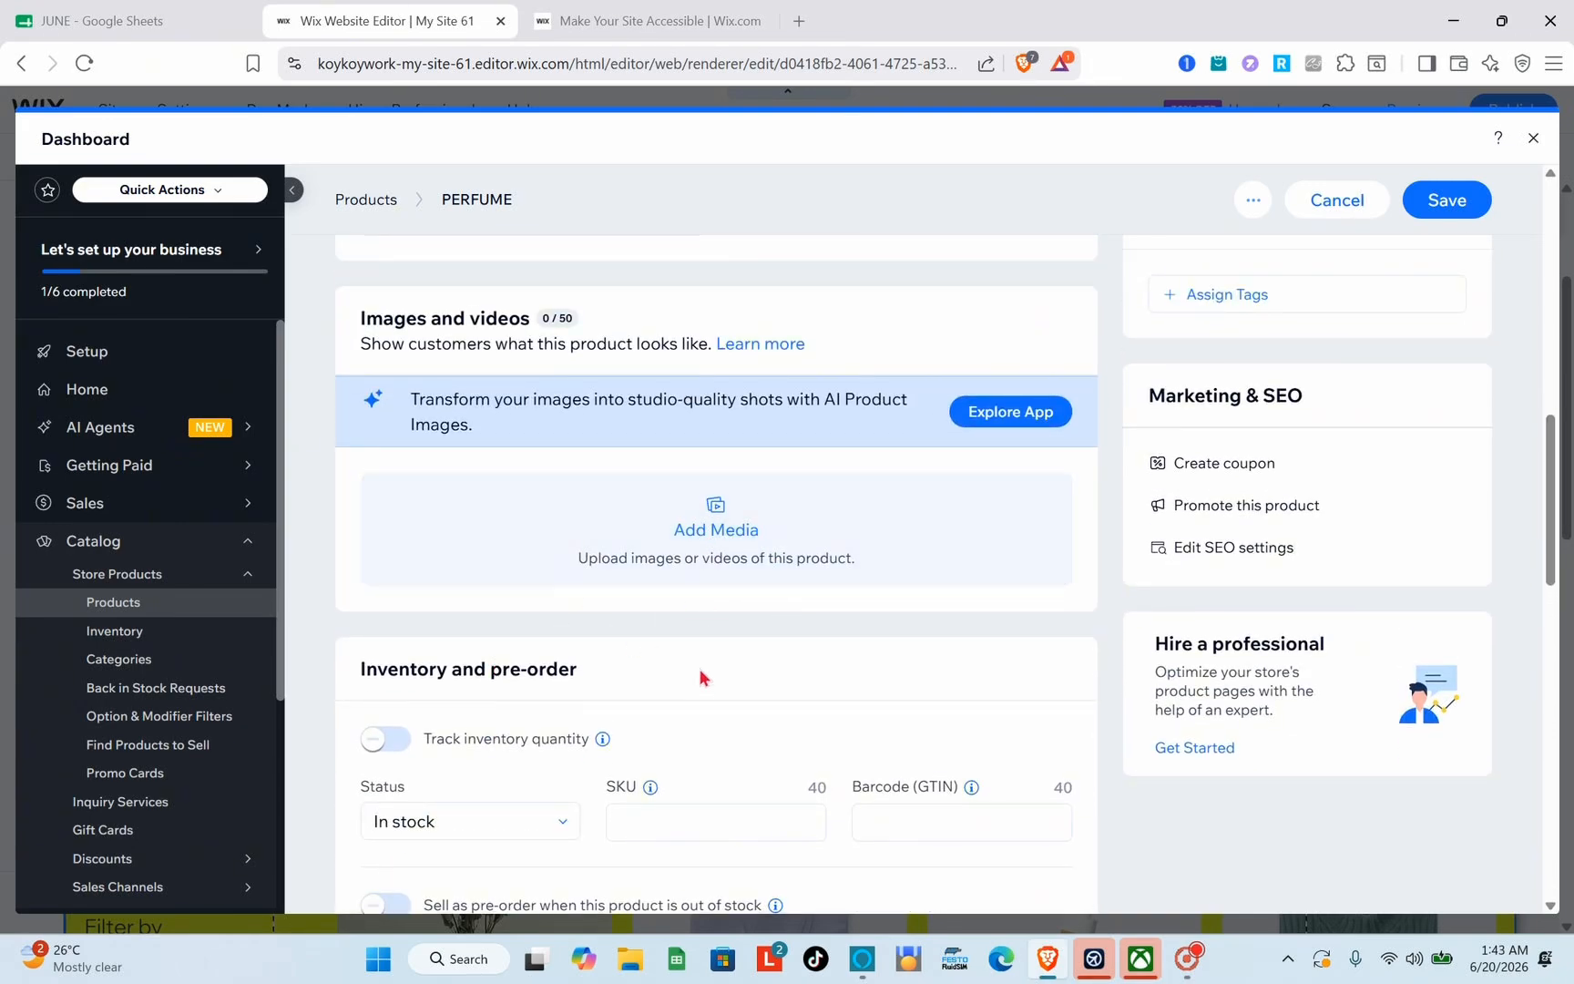
{"action": "scroll", "coordinate": [700, 669], "scroll_direction": "down", "scroll_amount": 1}
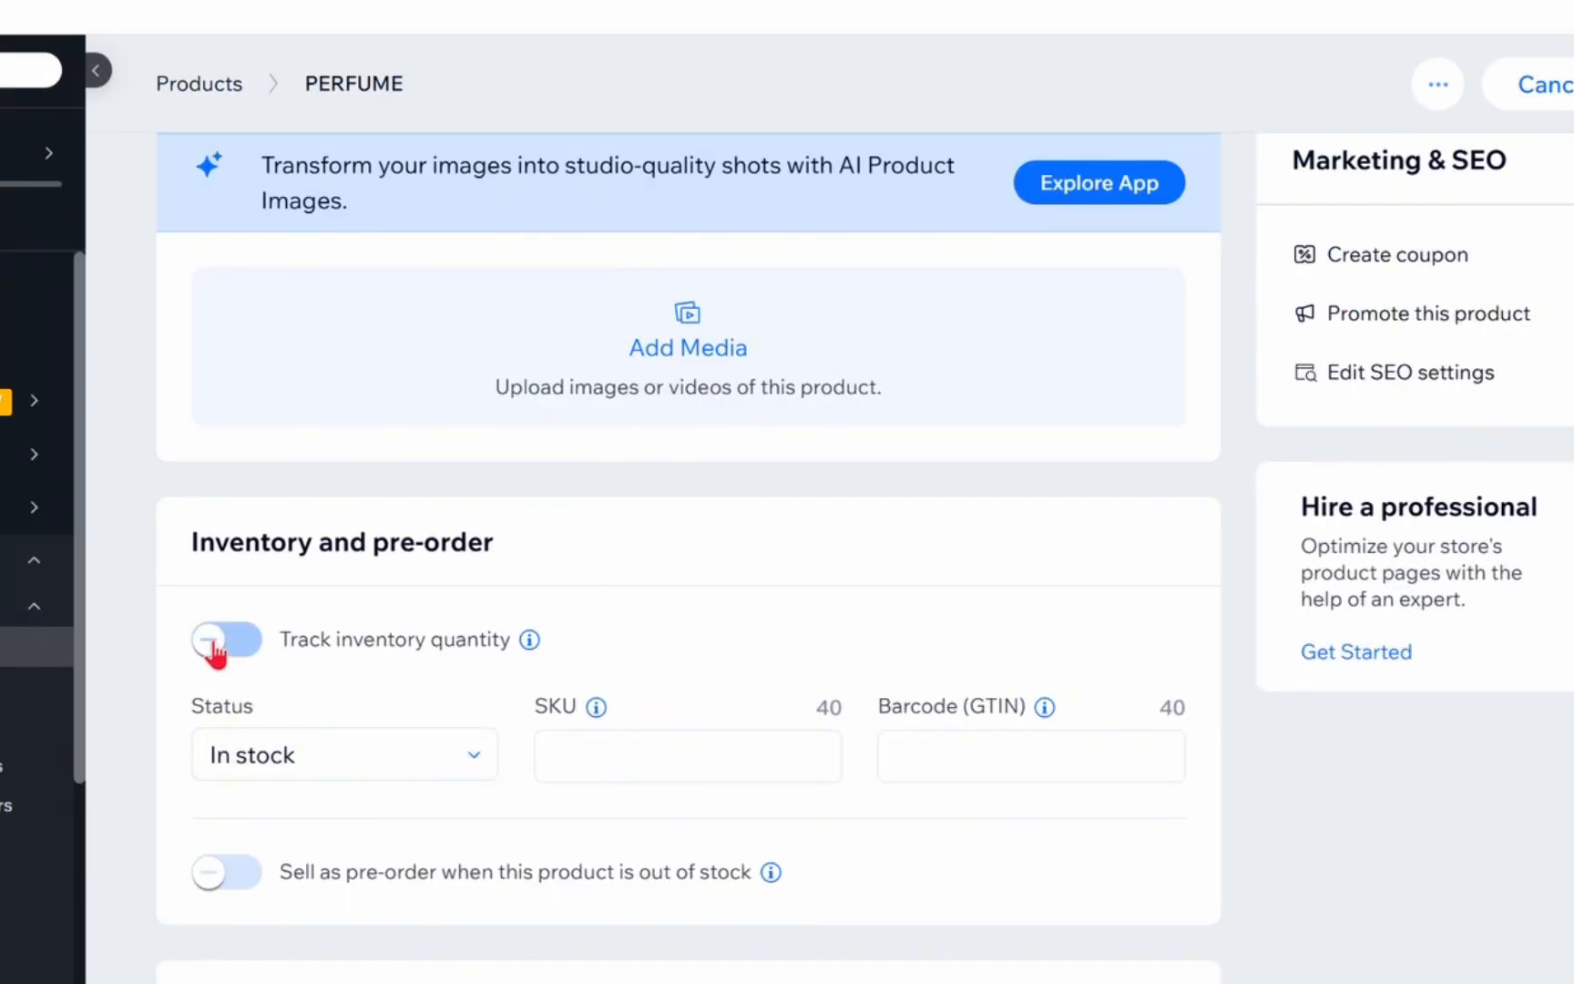
Step: Try inventory quantity tracking and out-of-stock pre-order selling for the product, switching each option back off
{"action": "left_click", "coordinate": [214, 645]}
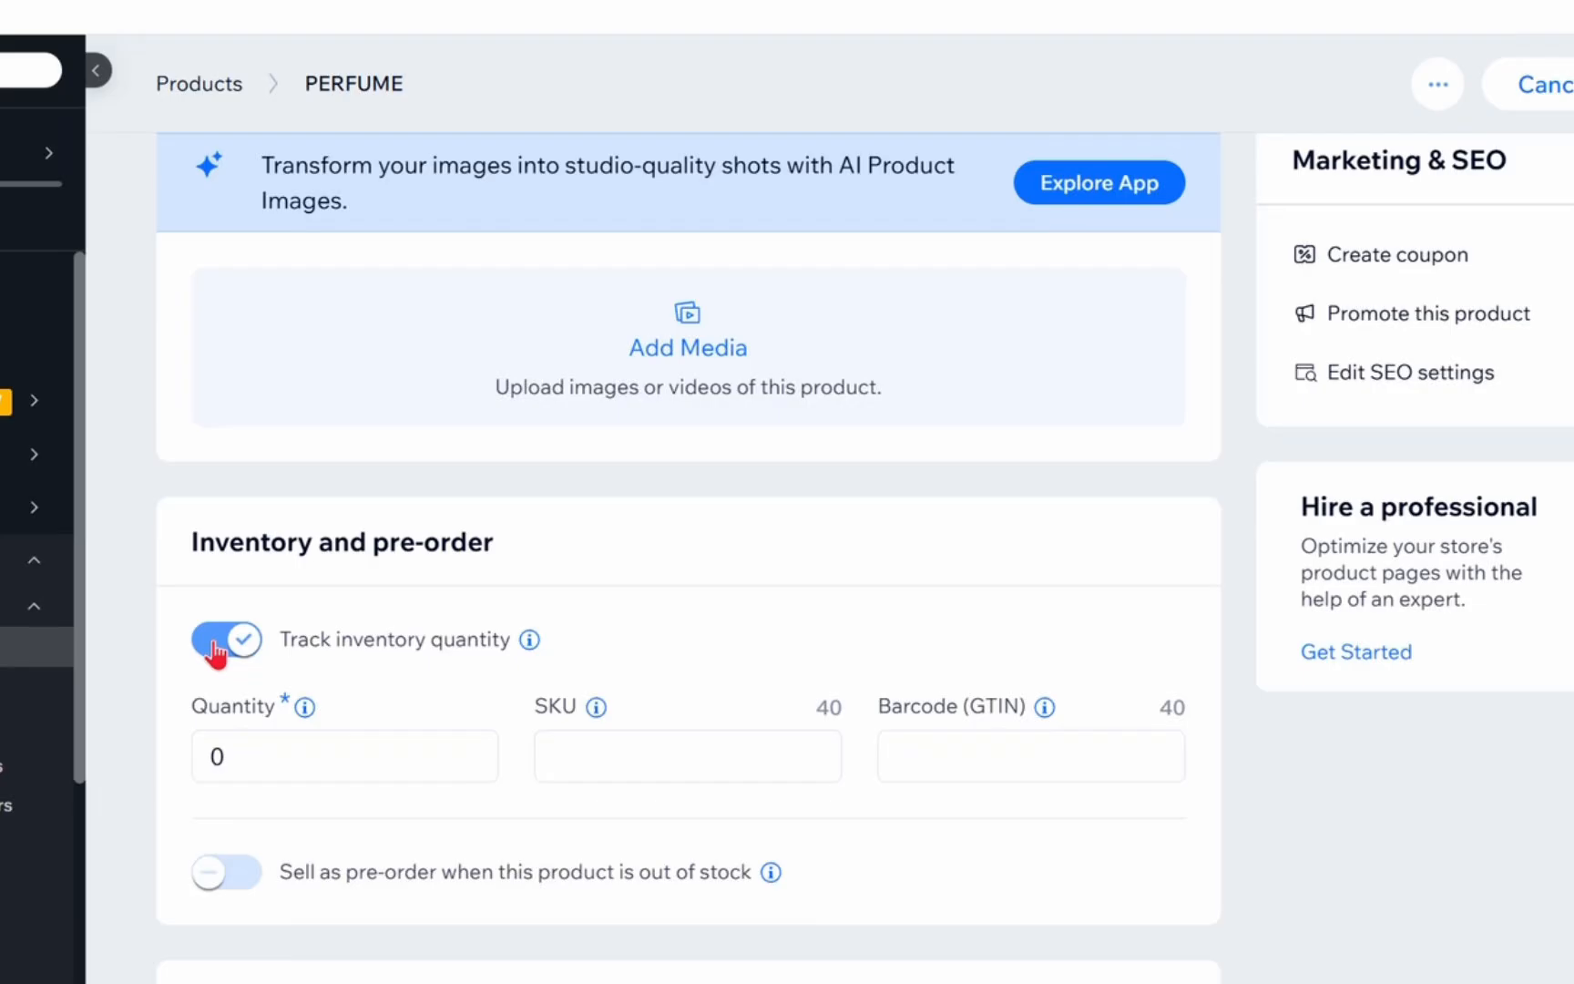
{"action": "left_click", "coordinate": [215, 645]}
{"action": "scroll", "coordinate": [379, 756], "scroll_direction": "down", "scroll_amount": 2}
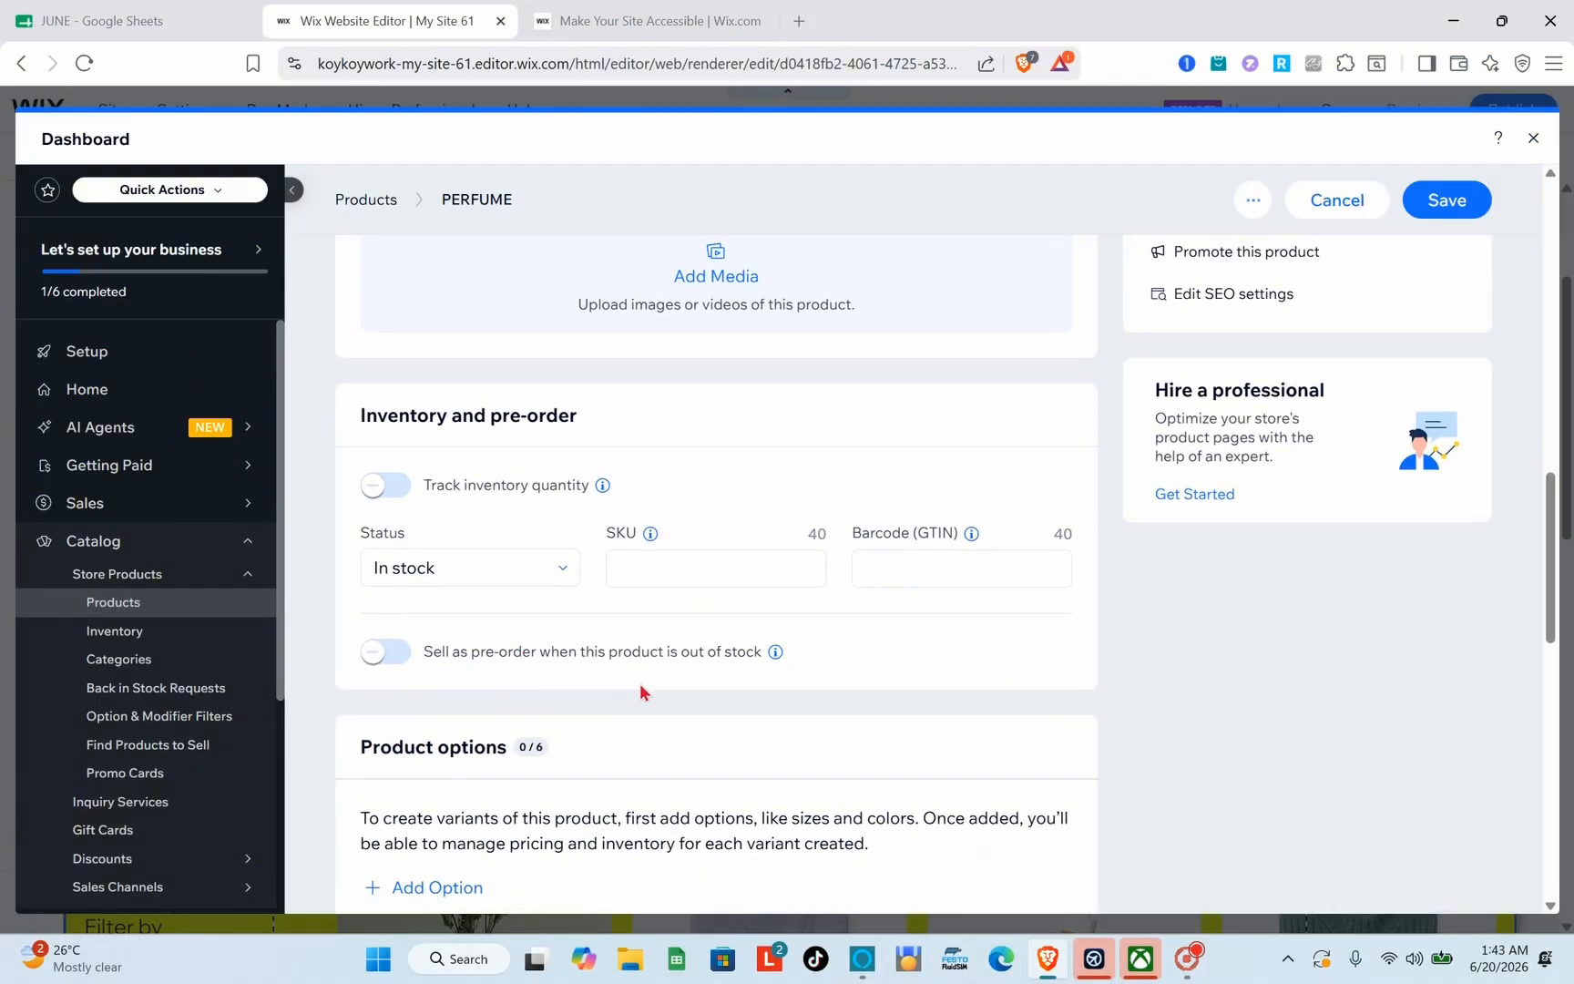
{"action": "left_click", "coordinate": [379, 653]}
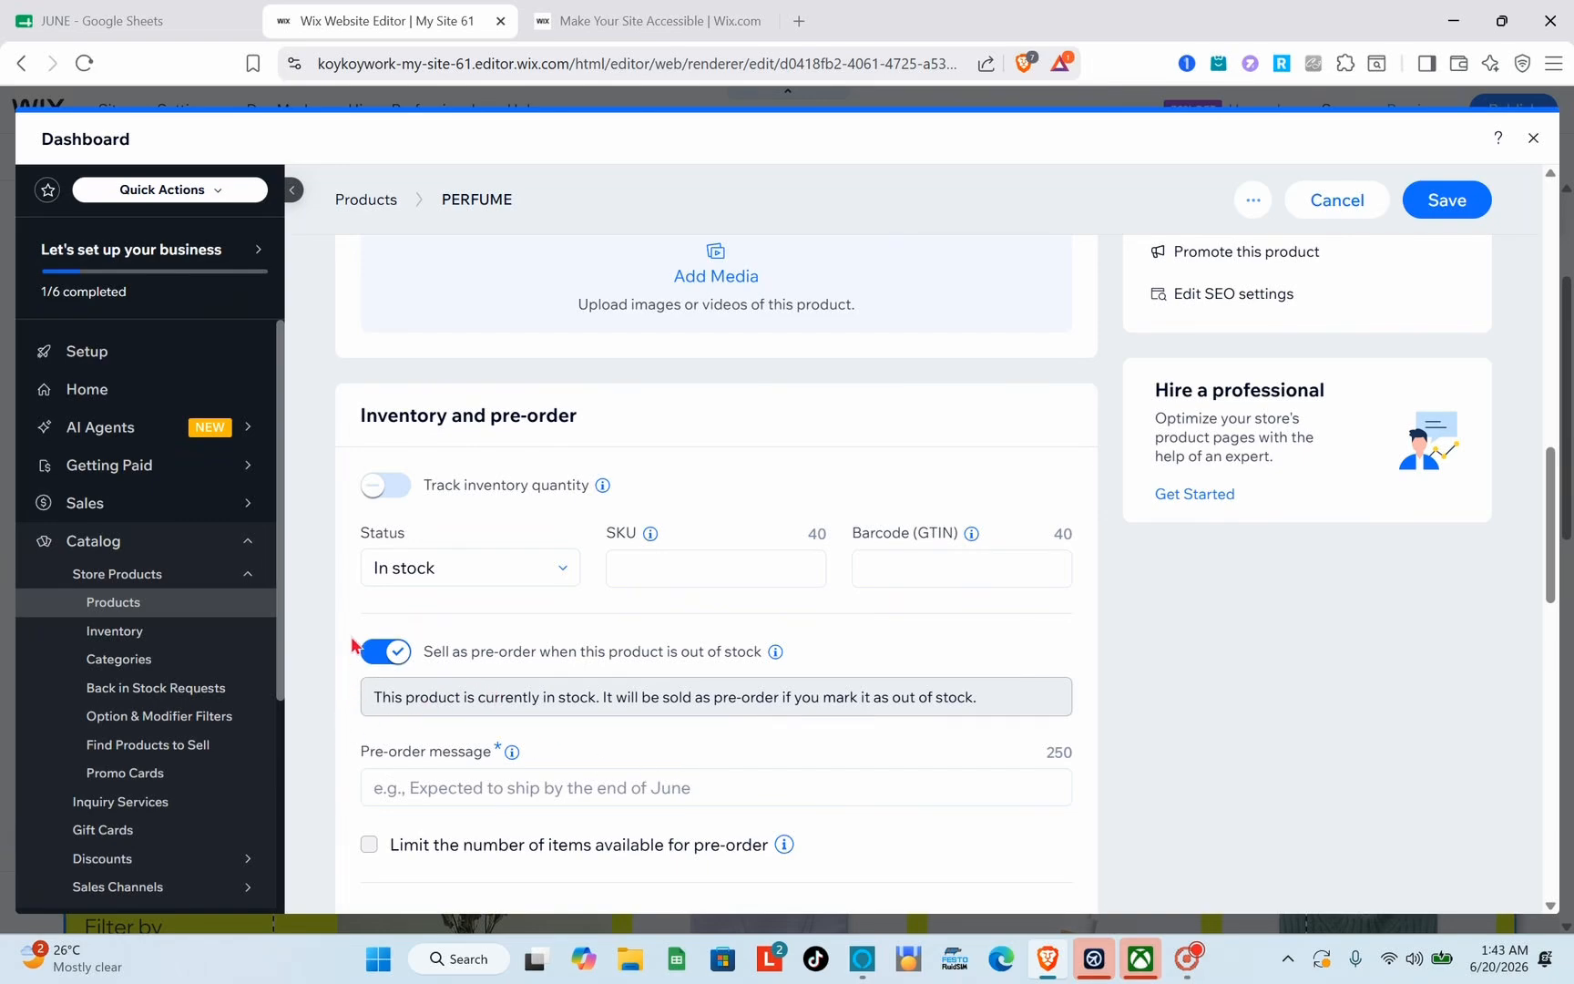
{"action": "left_click", "coordinate": [390, 651]}
Step: Review the product options and modifiers sections, and close the dashboard without saving the product
{"action": "scroll", "coordinate": [533, 592], "scroll_direction": "down", "scroll_amount": 7}
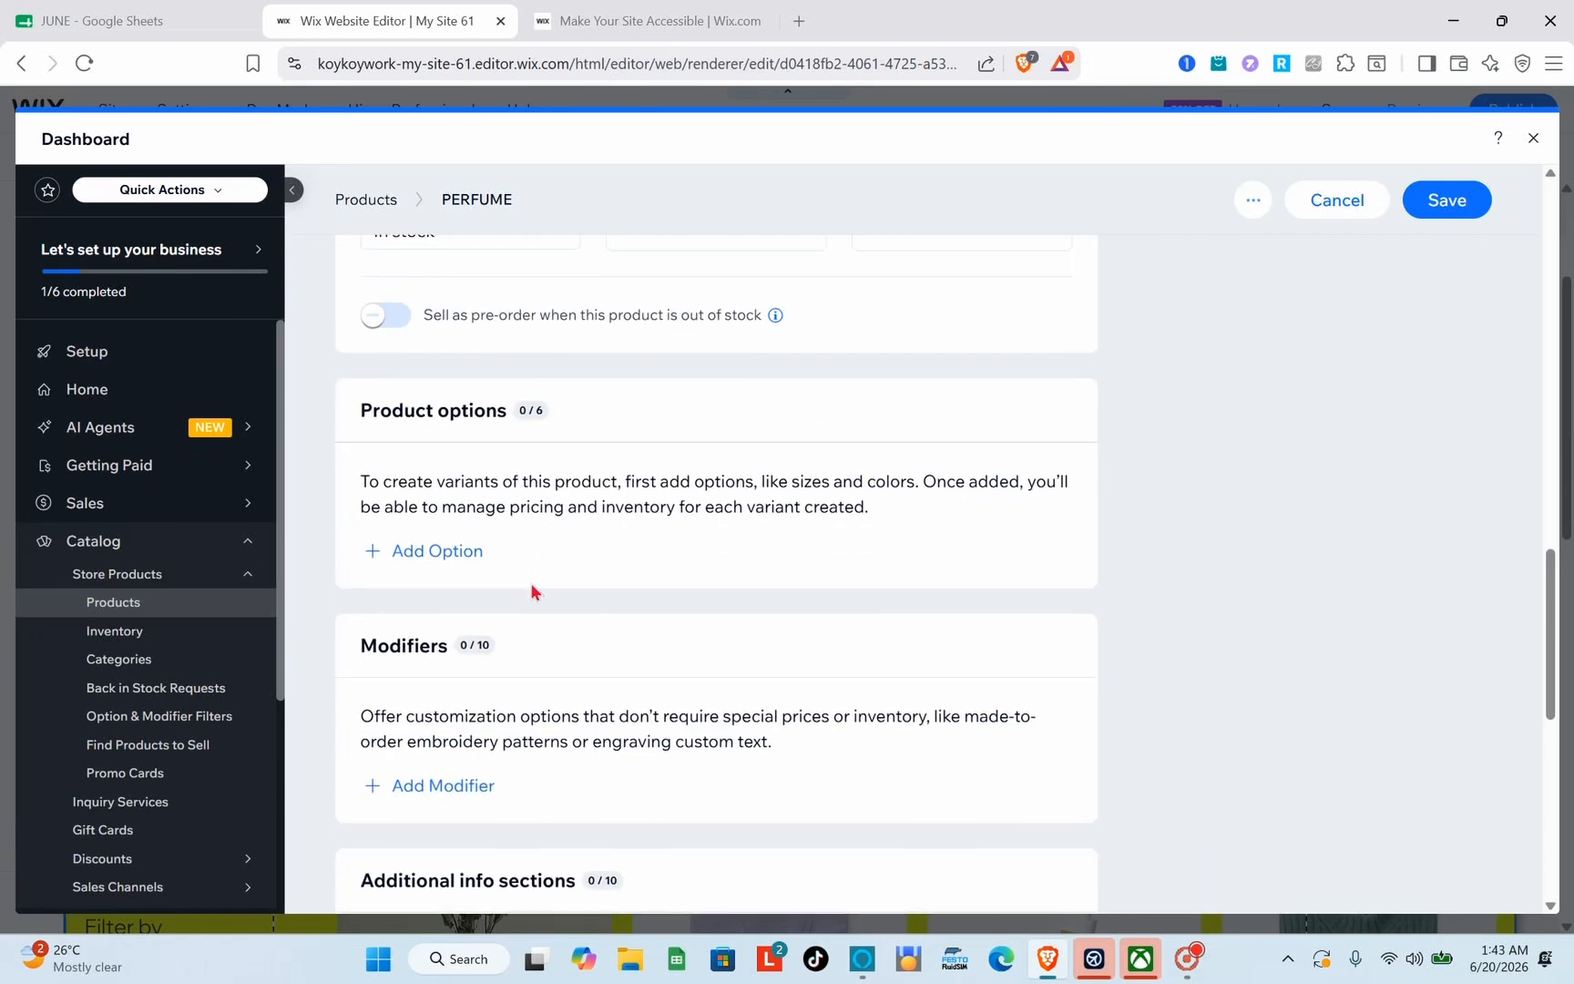
{"action": "scroll", "coordinate": [534, 585], "scroll_direction": "up", "scroll_amount": 8}
{"action": "scroll", "coordinate": [533, 592], "scroll_direction": "up", "scroll_amount": 10}
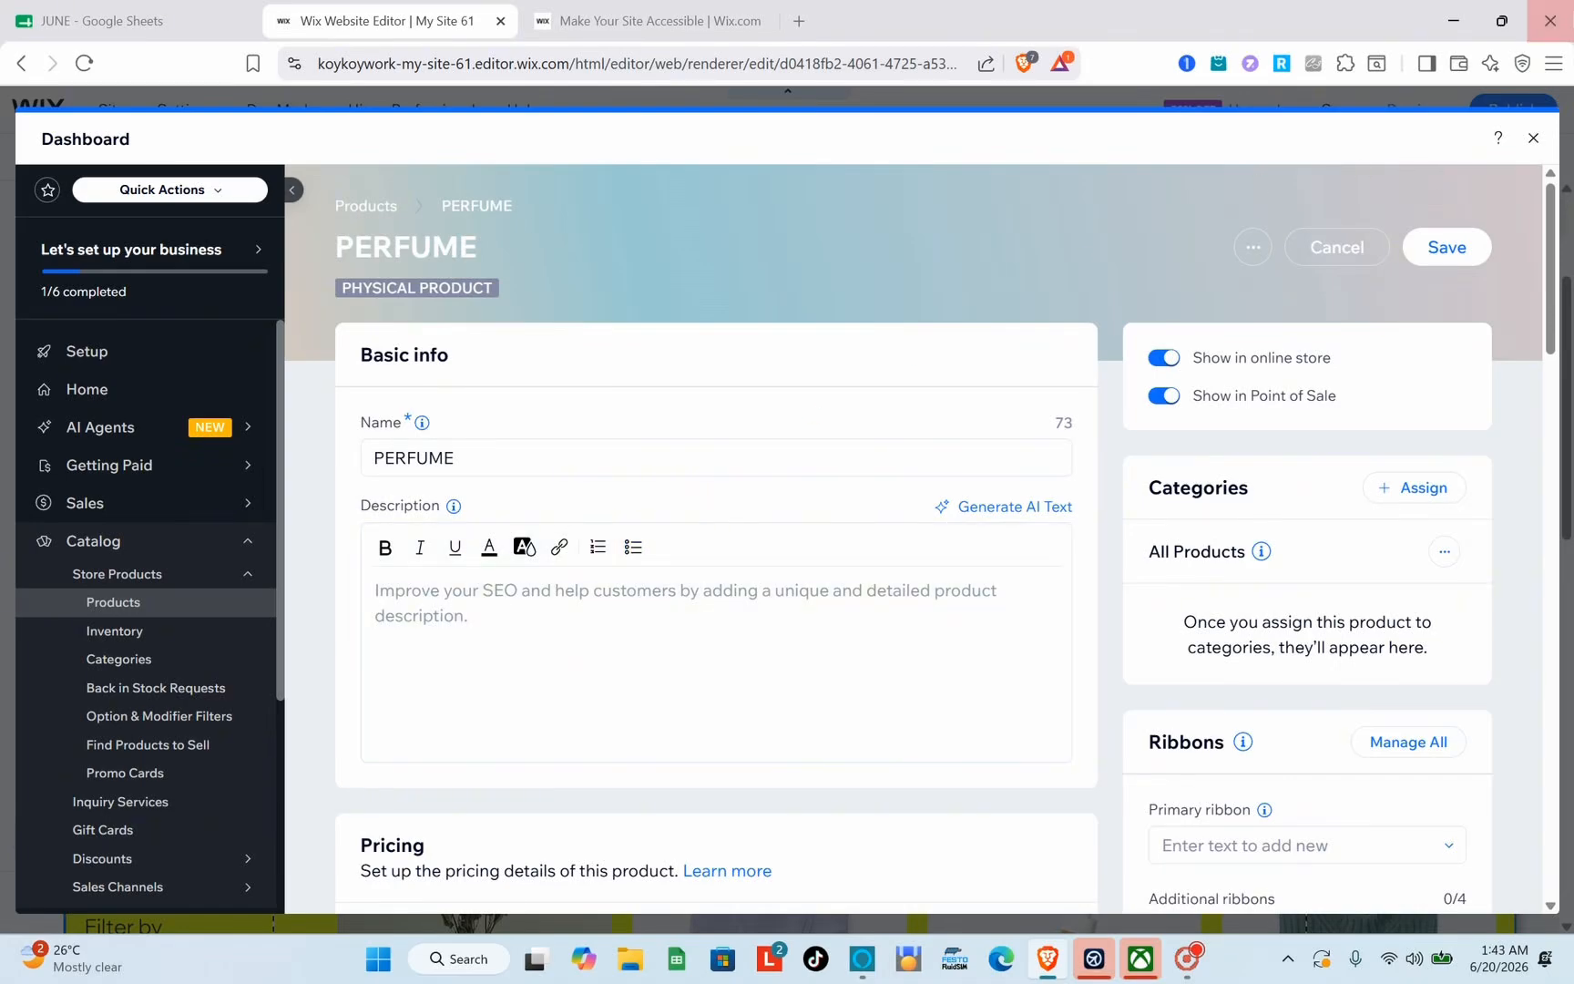
{"action": "left_click", "coordinate": [1532, 141]}
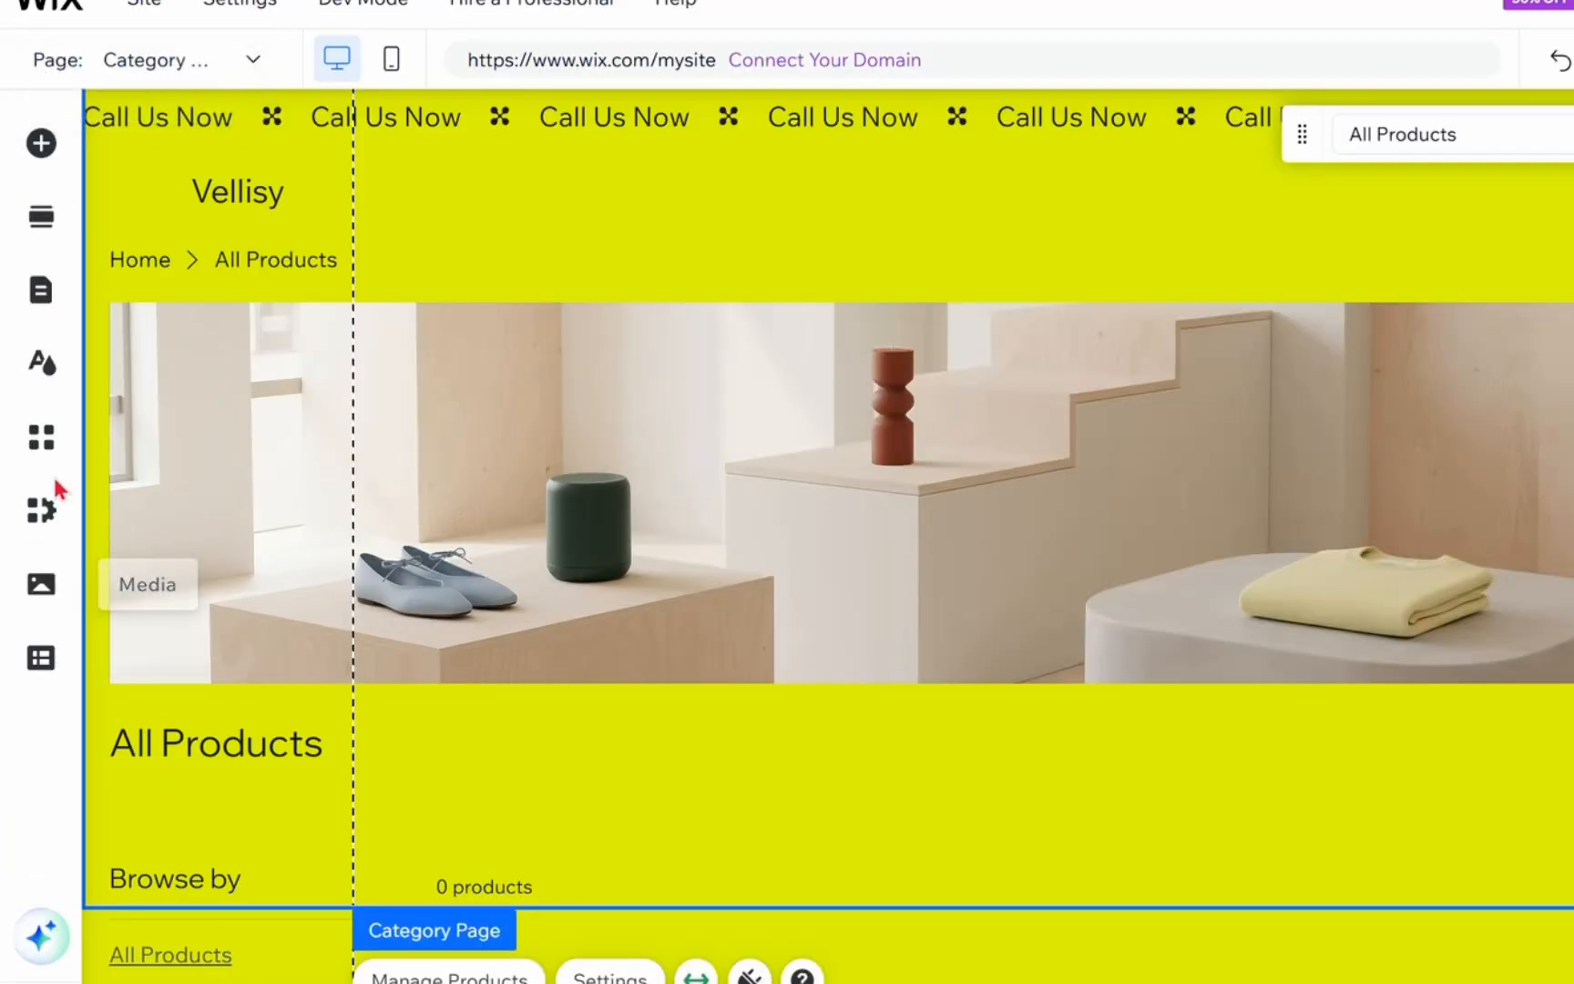
Step: Look over the Wix Stores tools for the business and the site's settings options in the editor
{"action": "left_click", "coordinate": [46, 537]}
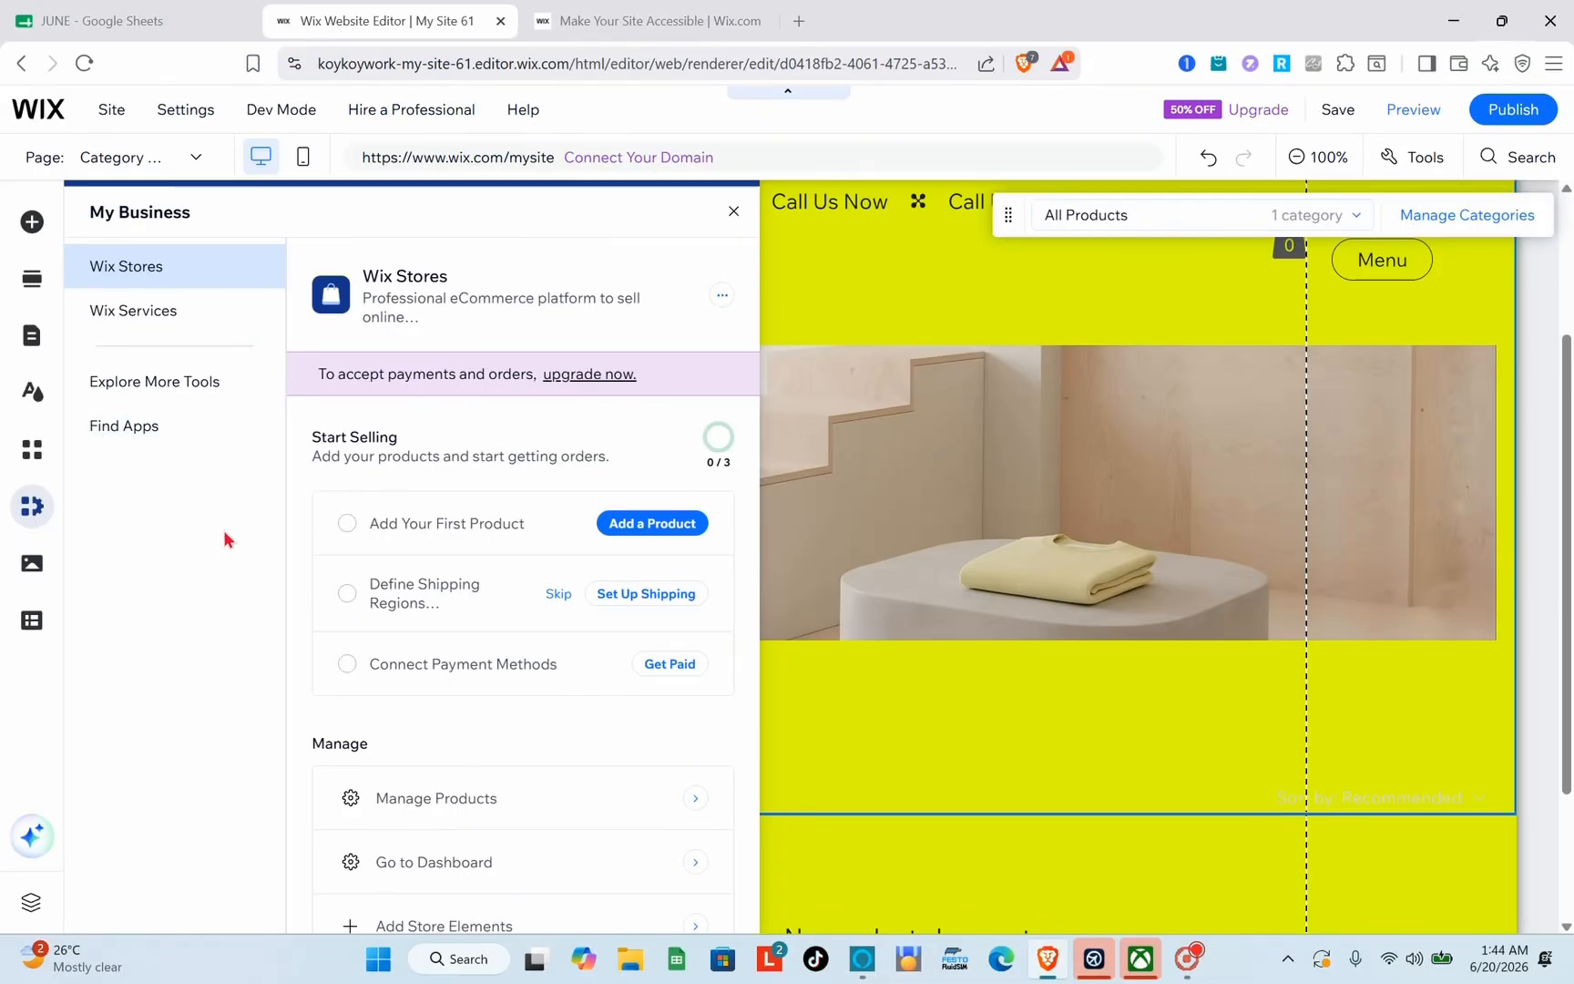
{"action": "left_click", "coordinate": [973, 446]}
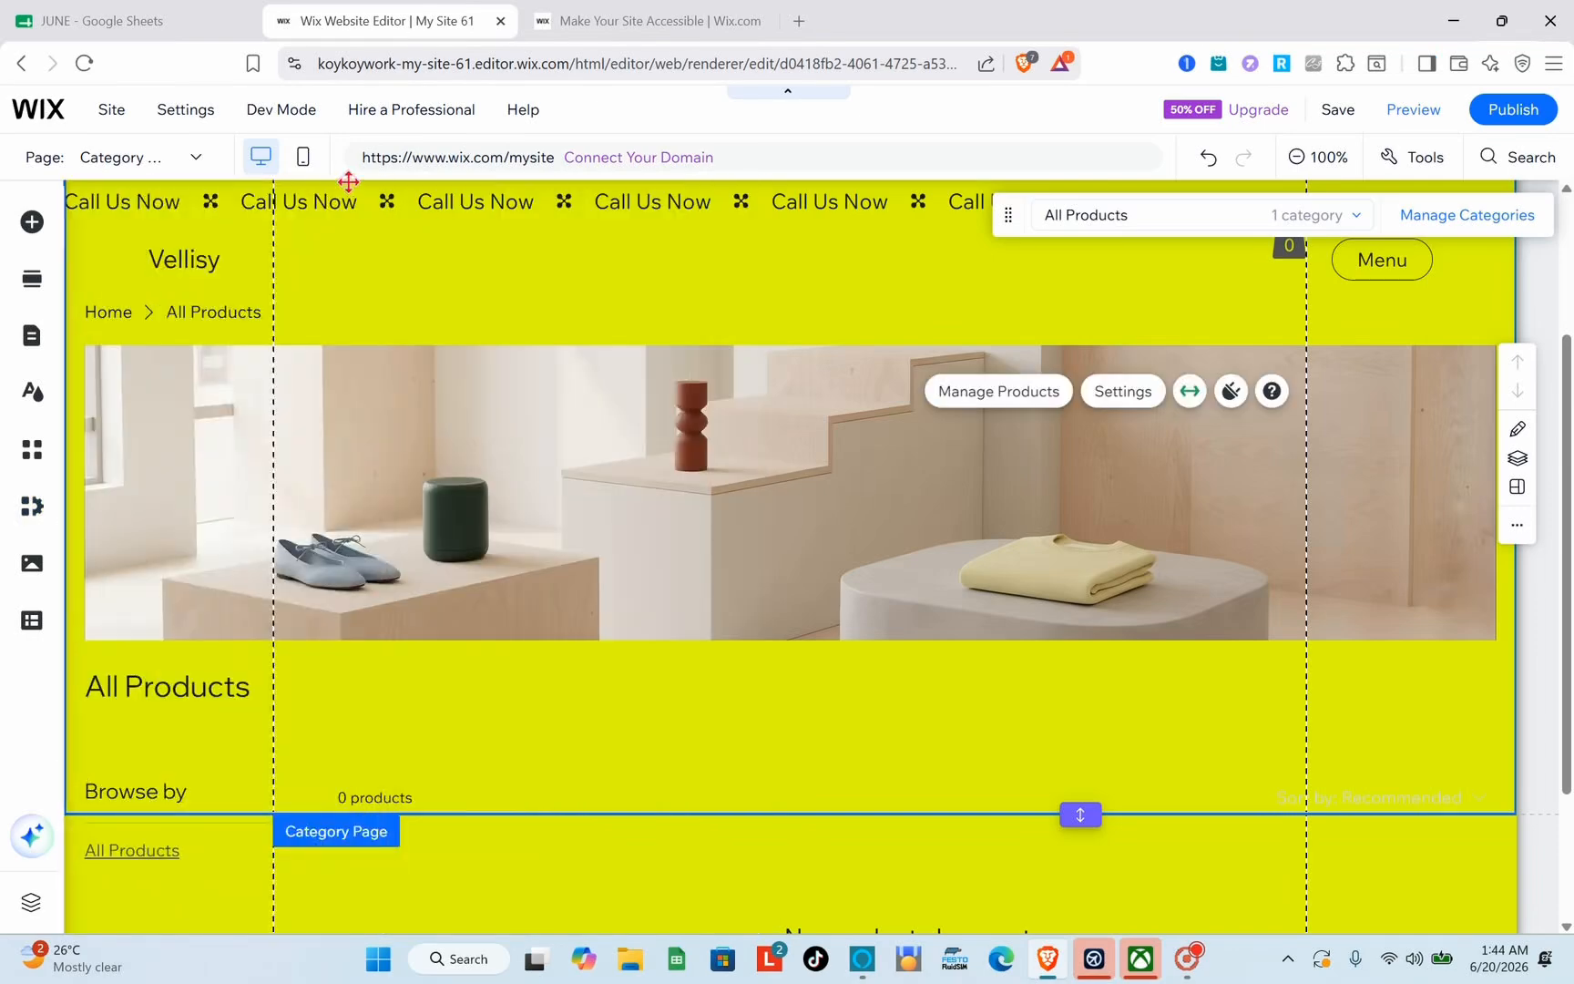
{"action": "mouse_move", "coordinate": [184, 126]}
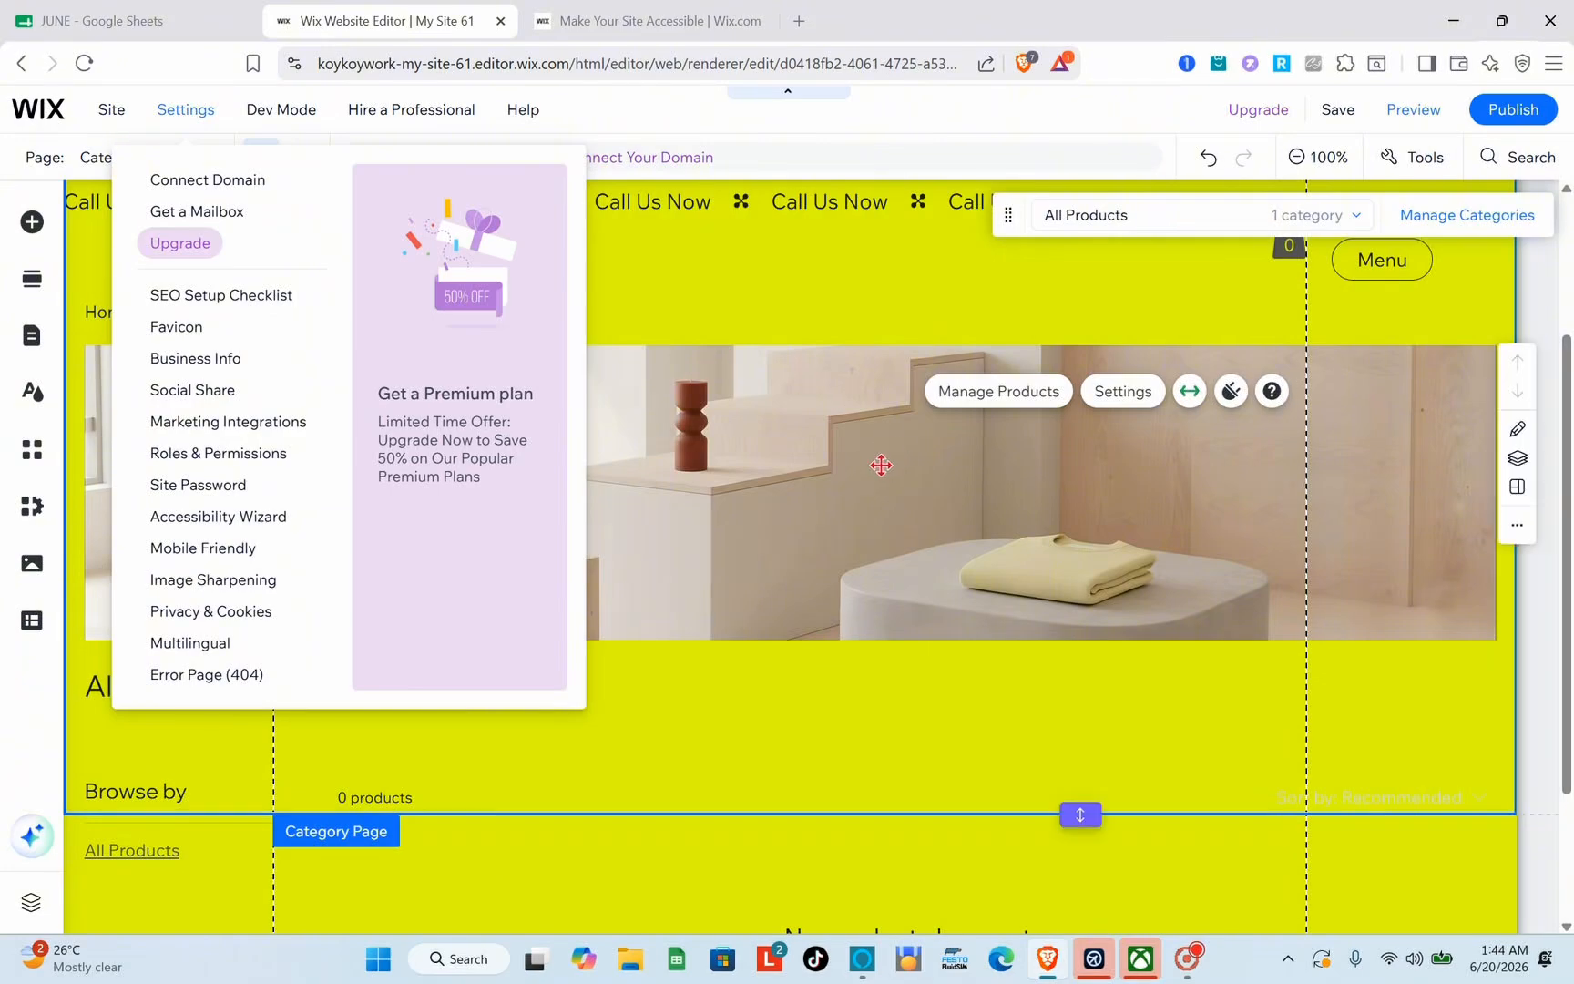
Step: Switch to the My Site 61 dashboard and open the additional payment options from the Getting Paid payment method setup
{"action": "left_click", "coordinate": [638, 21]}
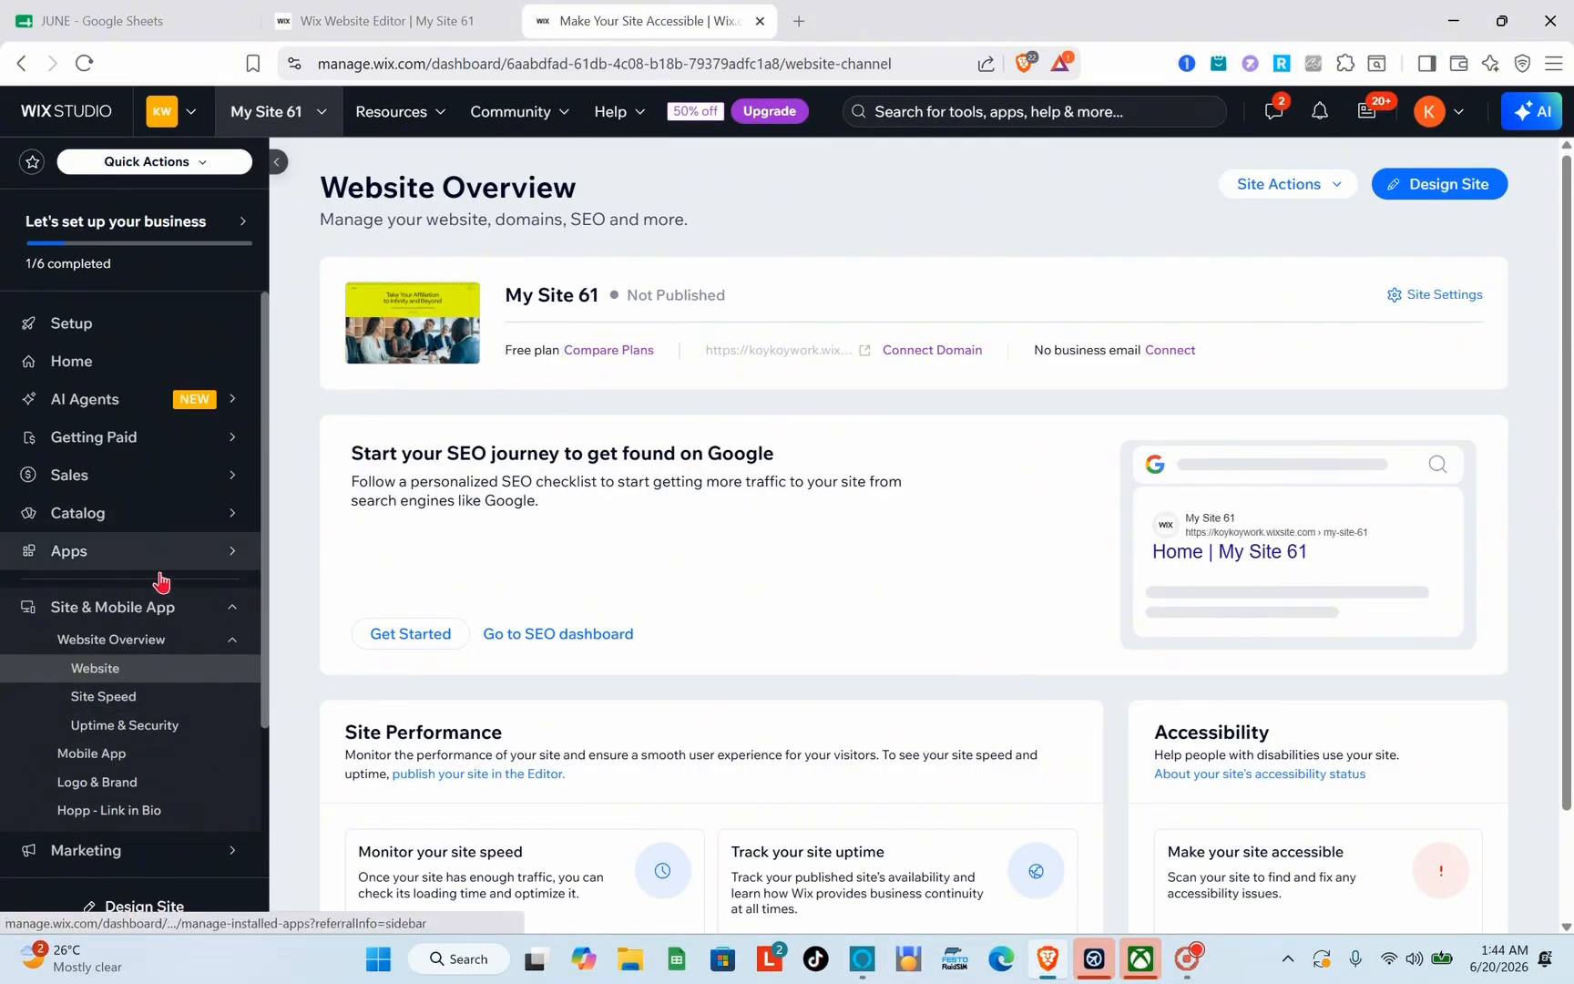
{"action": "left_click", "coordinate": [126, 439]}
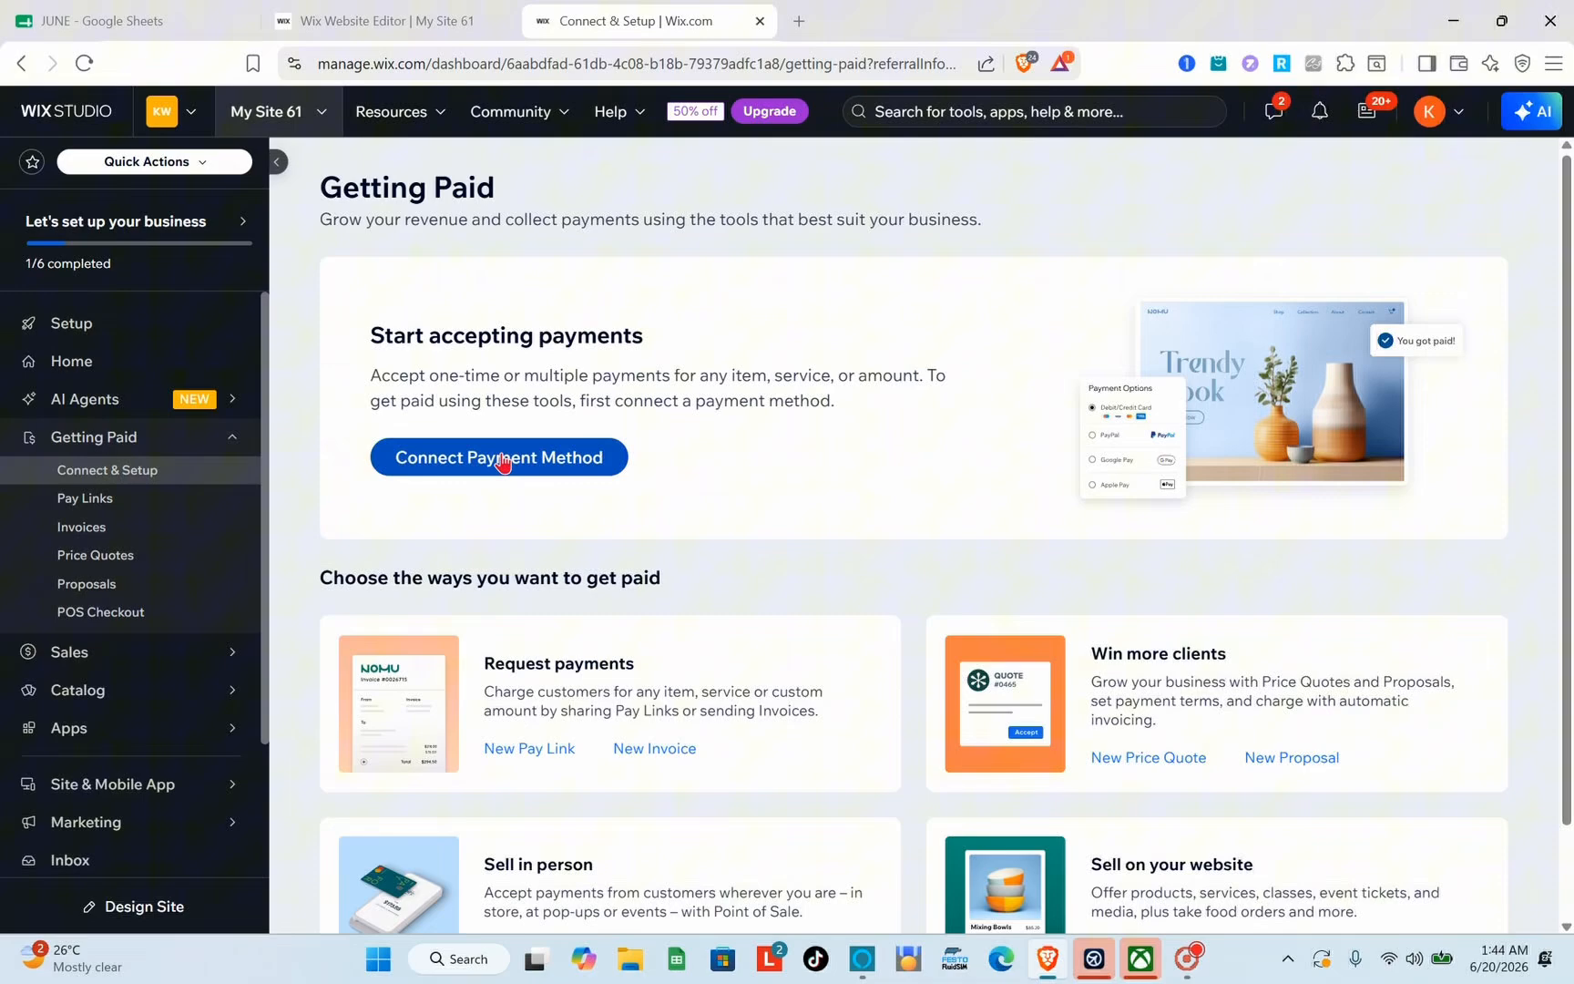
{"action": "left_click", "coordinate": [502, 462]}
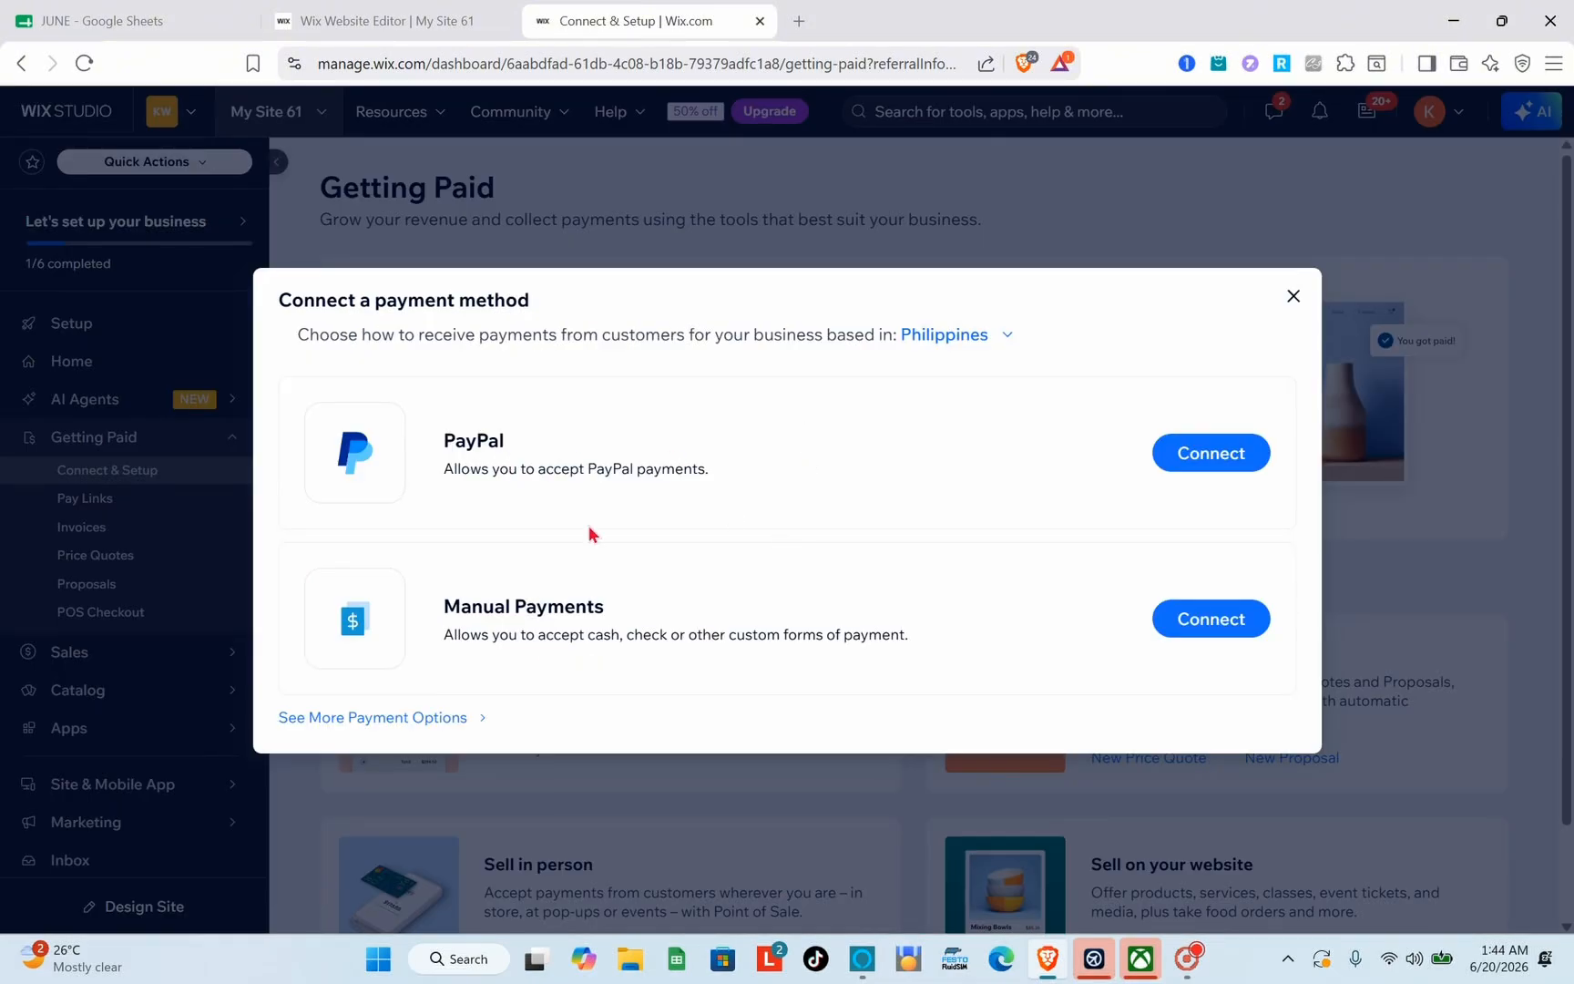
{"action": "left_click", "coordinate": [427, 722]}
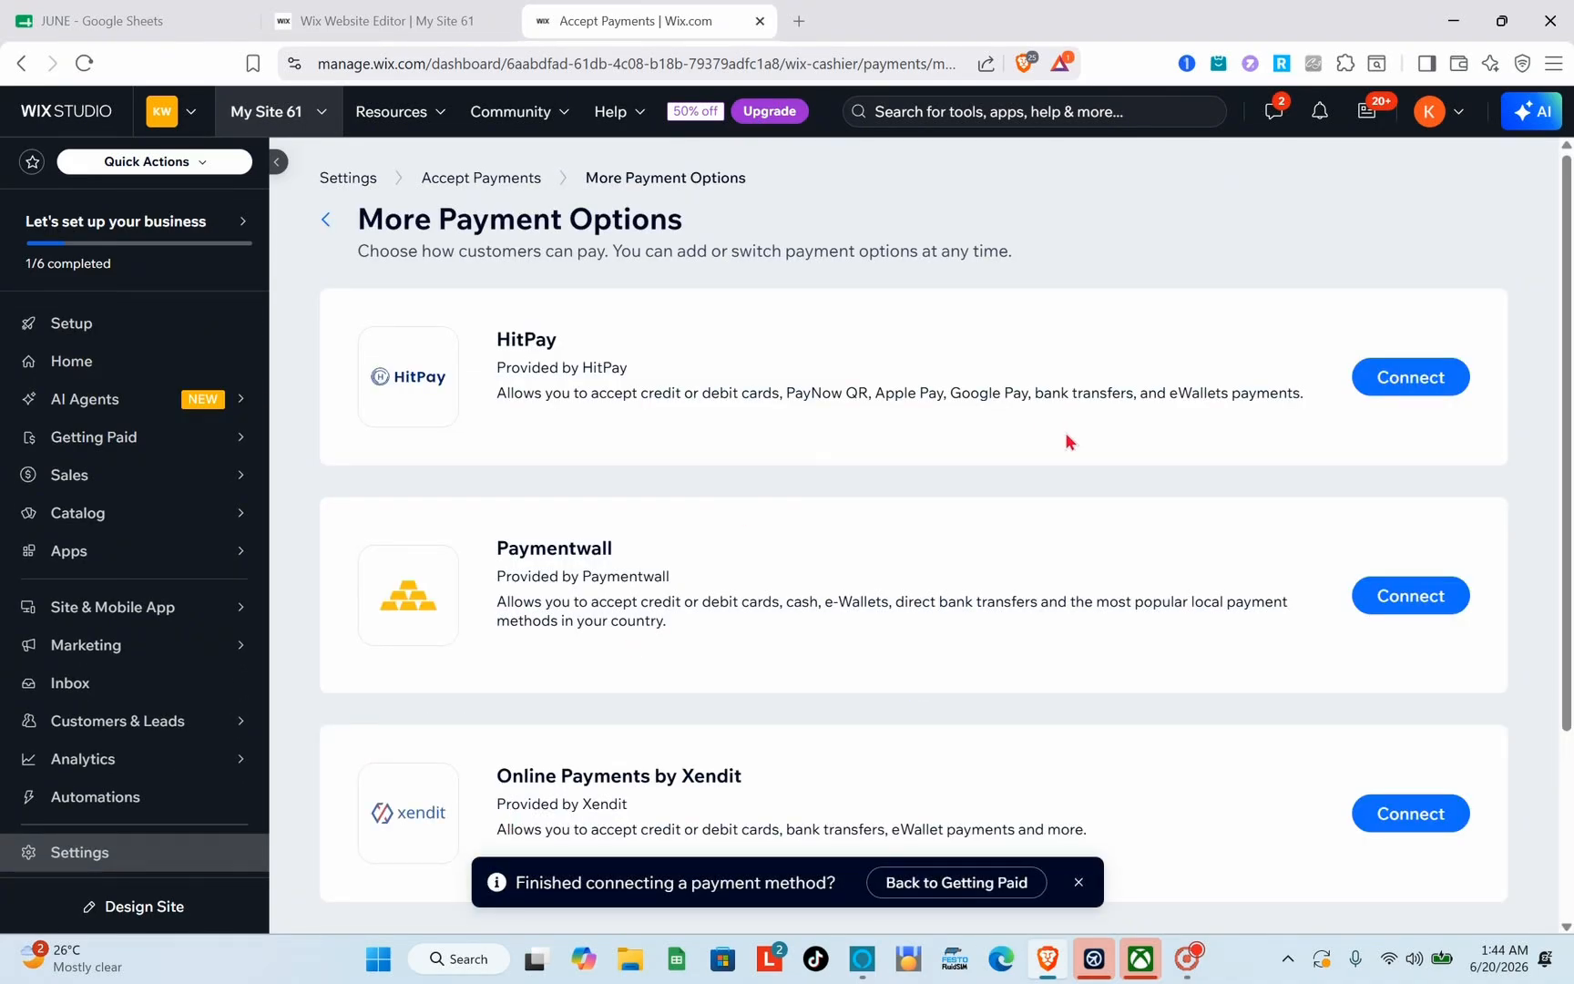
Step: Examine the providers listed as more payment options and return to the Accept Payments overview
{"action": "scroll", "coordinate": [1065, 432], "scroll_direction": "down", "scroll_amount": 3}
{"action": "scroll", "coordinate": [1064, 432], "scroll_direction": "up", "scroll_amount": 3}
{"action": "scroll", "coordinate": [1068, 439], "scroll_direction": "down", "scroll_amount": 3}
{"action": "scroll", "coordinate": [1068, 439], "scroll_direction": "up", "scroll_amount": 3}
{"action": "left_click", "coordinate": [327, 220]}
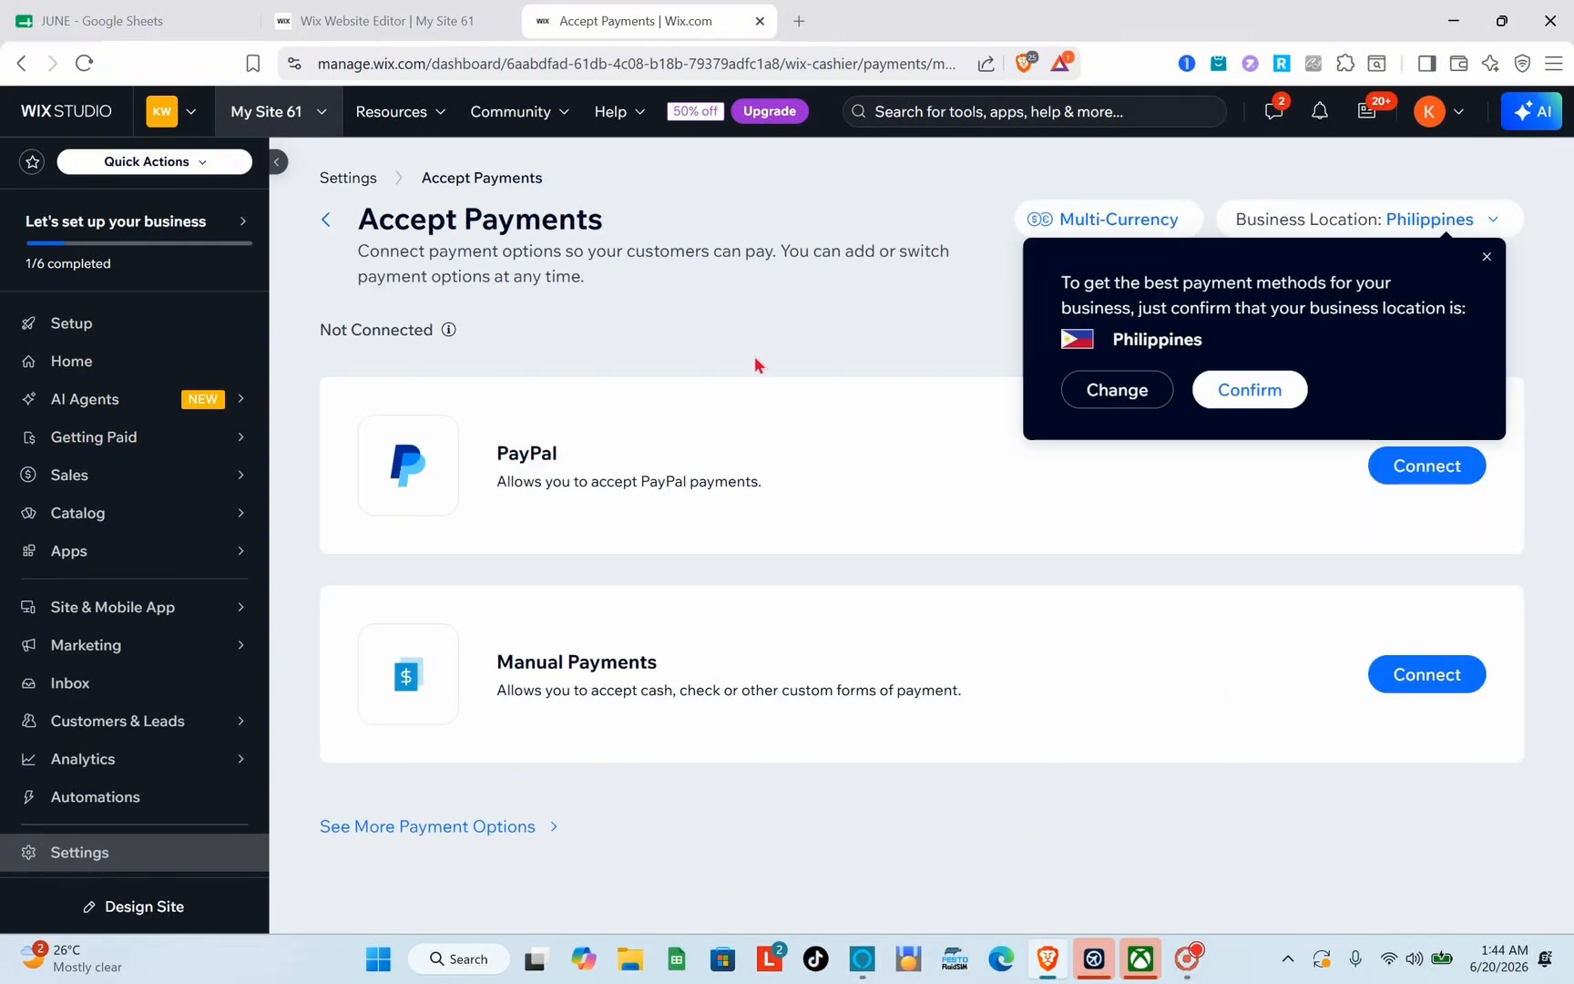
Step: Dismiss the business location confirmation and set the business location to Australia
{"action": "left_click", "coordinate": [1486, 256]}
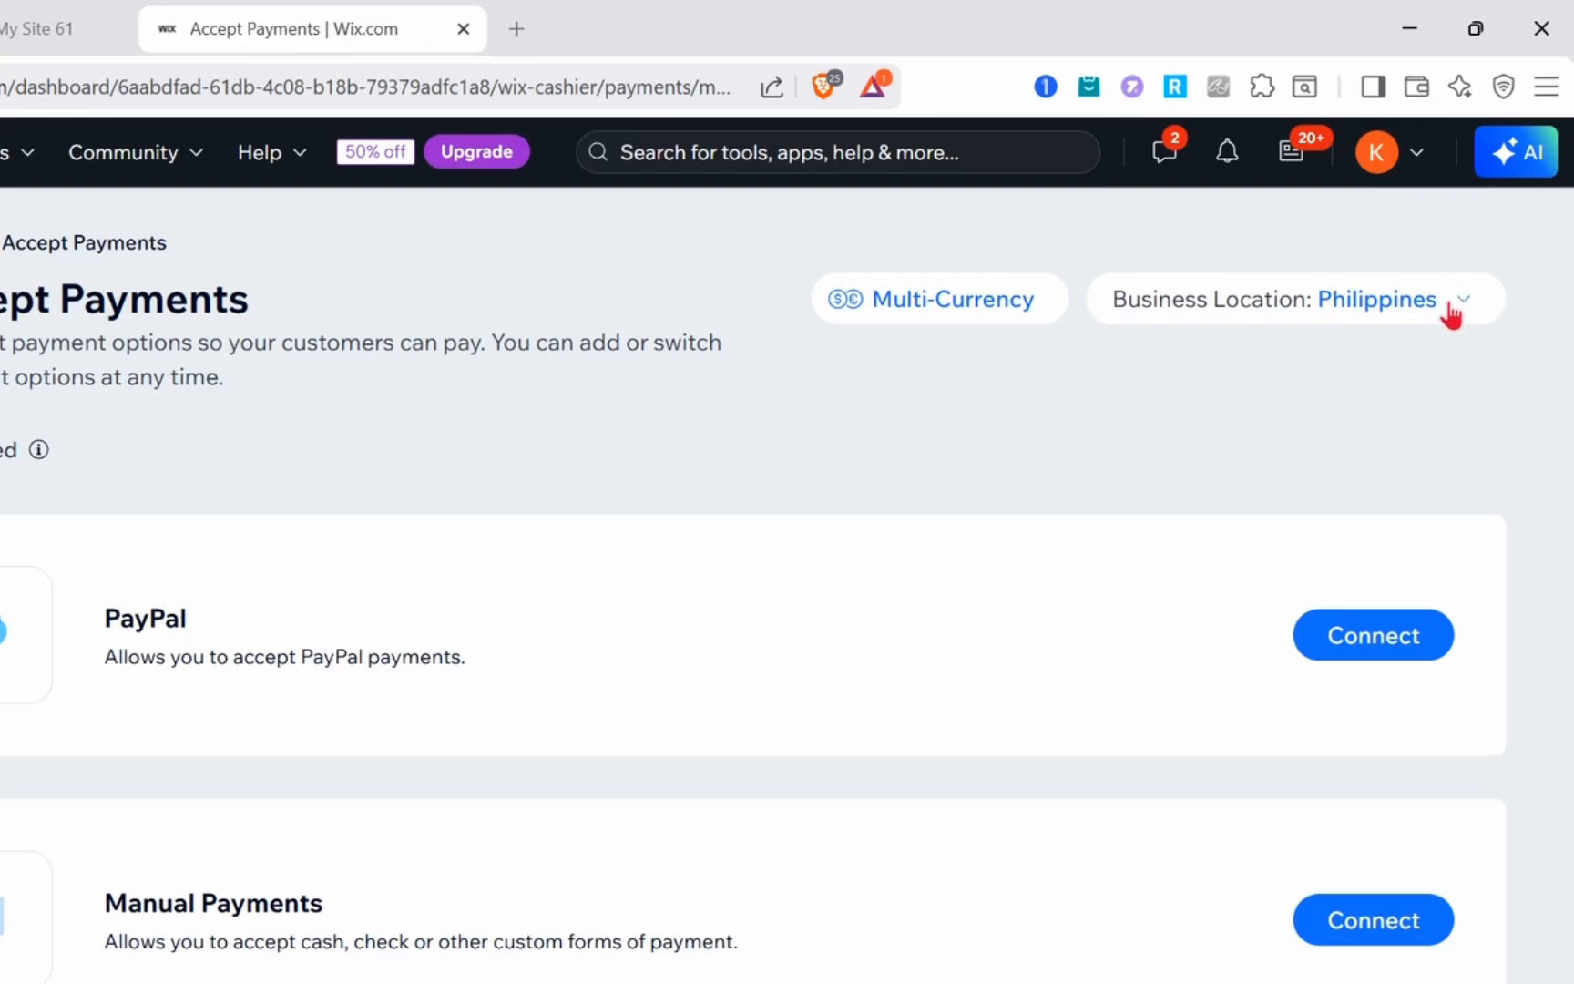
{"action": "left_click", "coordinate": [1451, 312]}
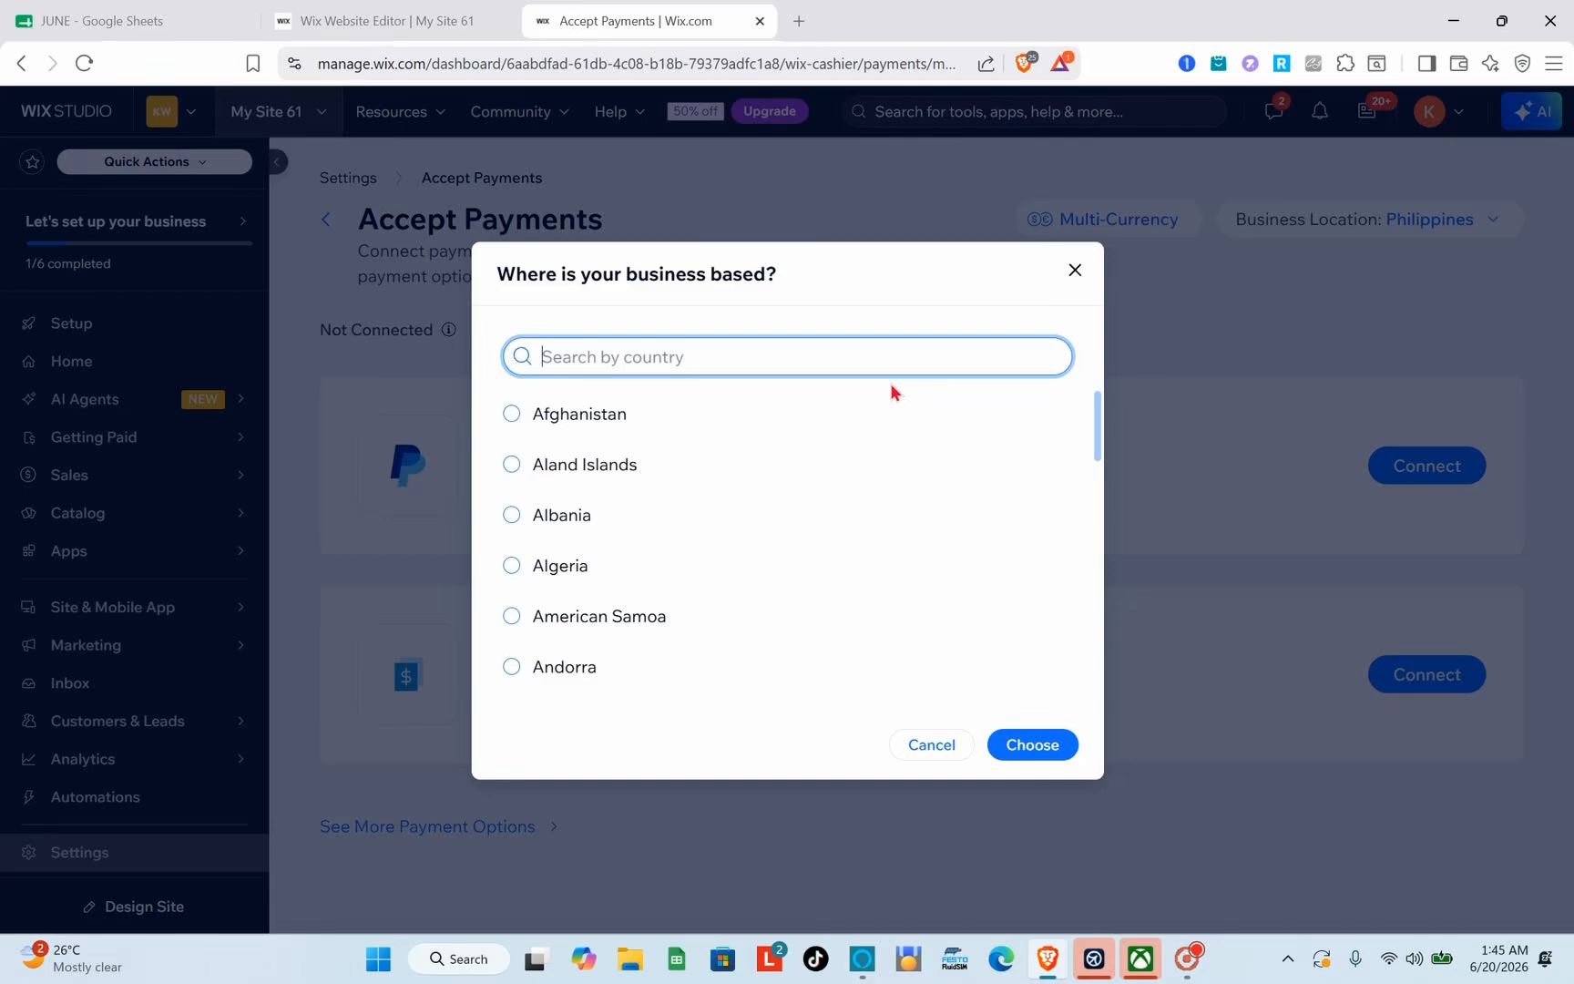
{"action": "key", "text": "Caps_Lock"}
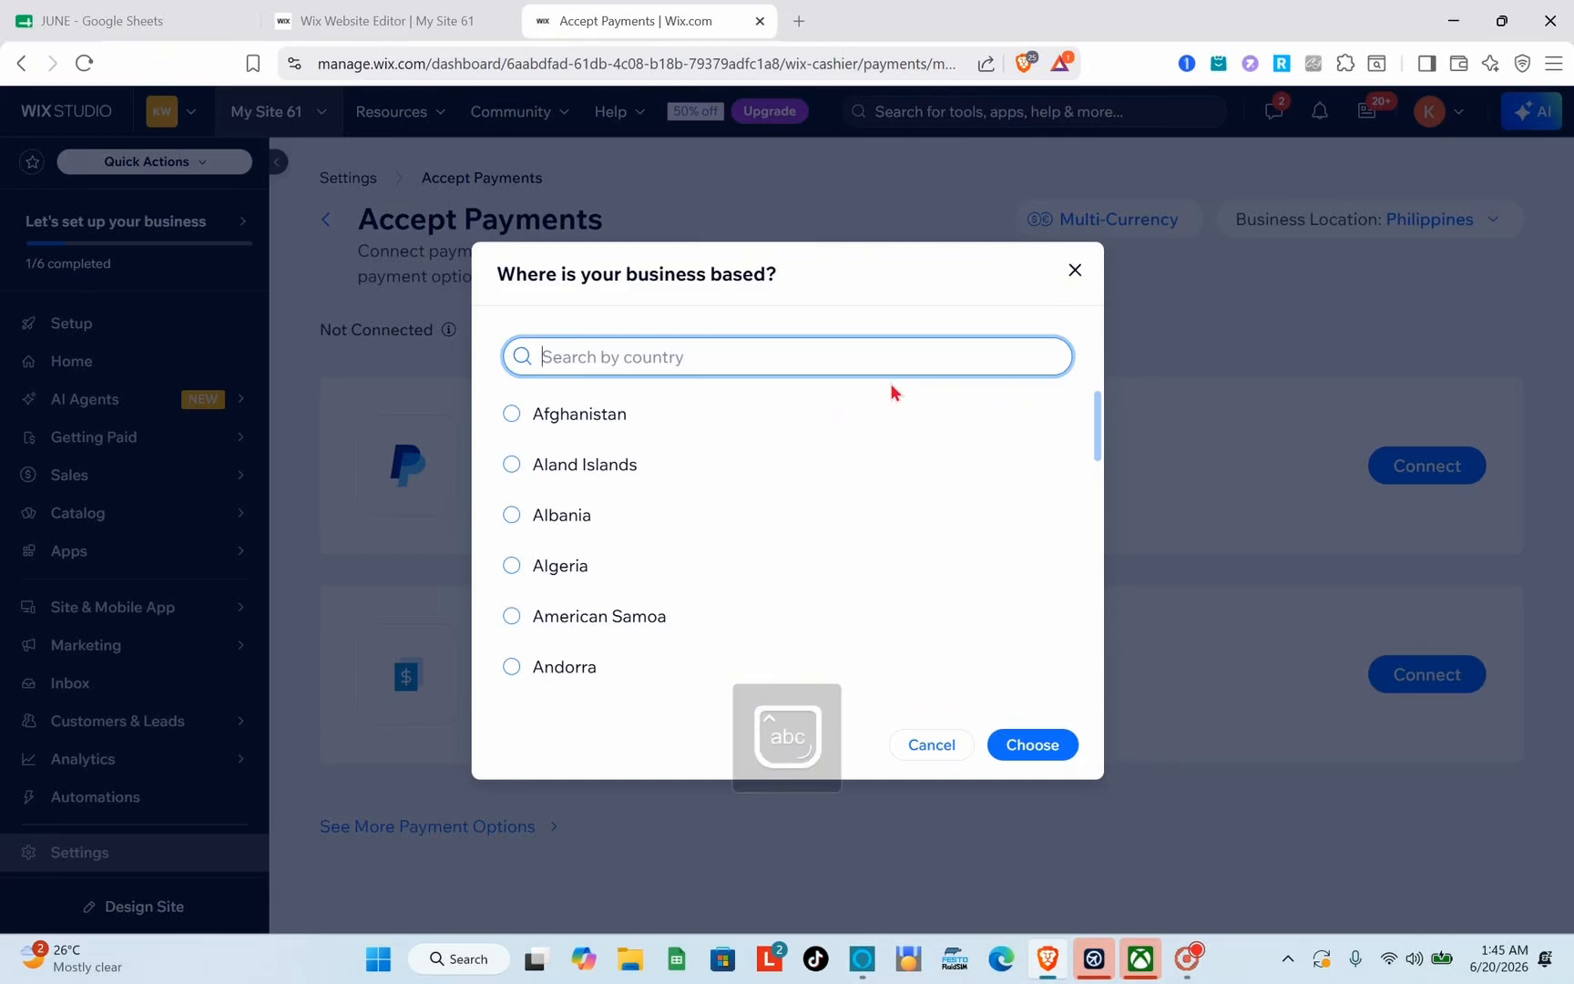
{"action": "type", "text": "au"}
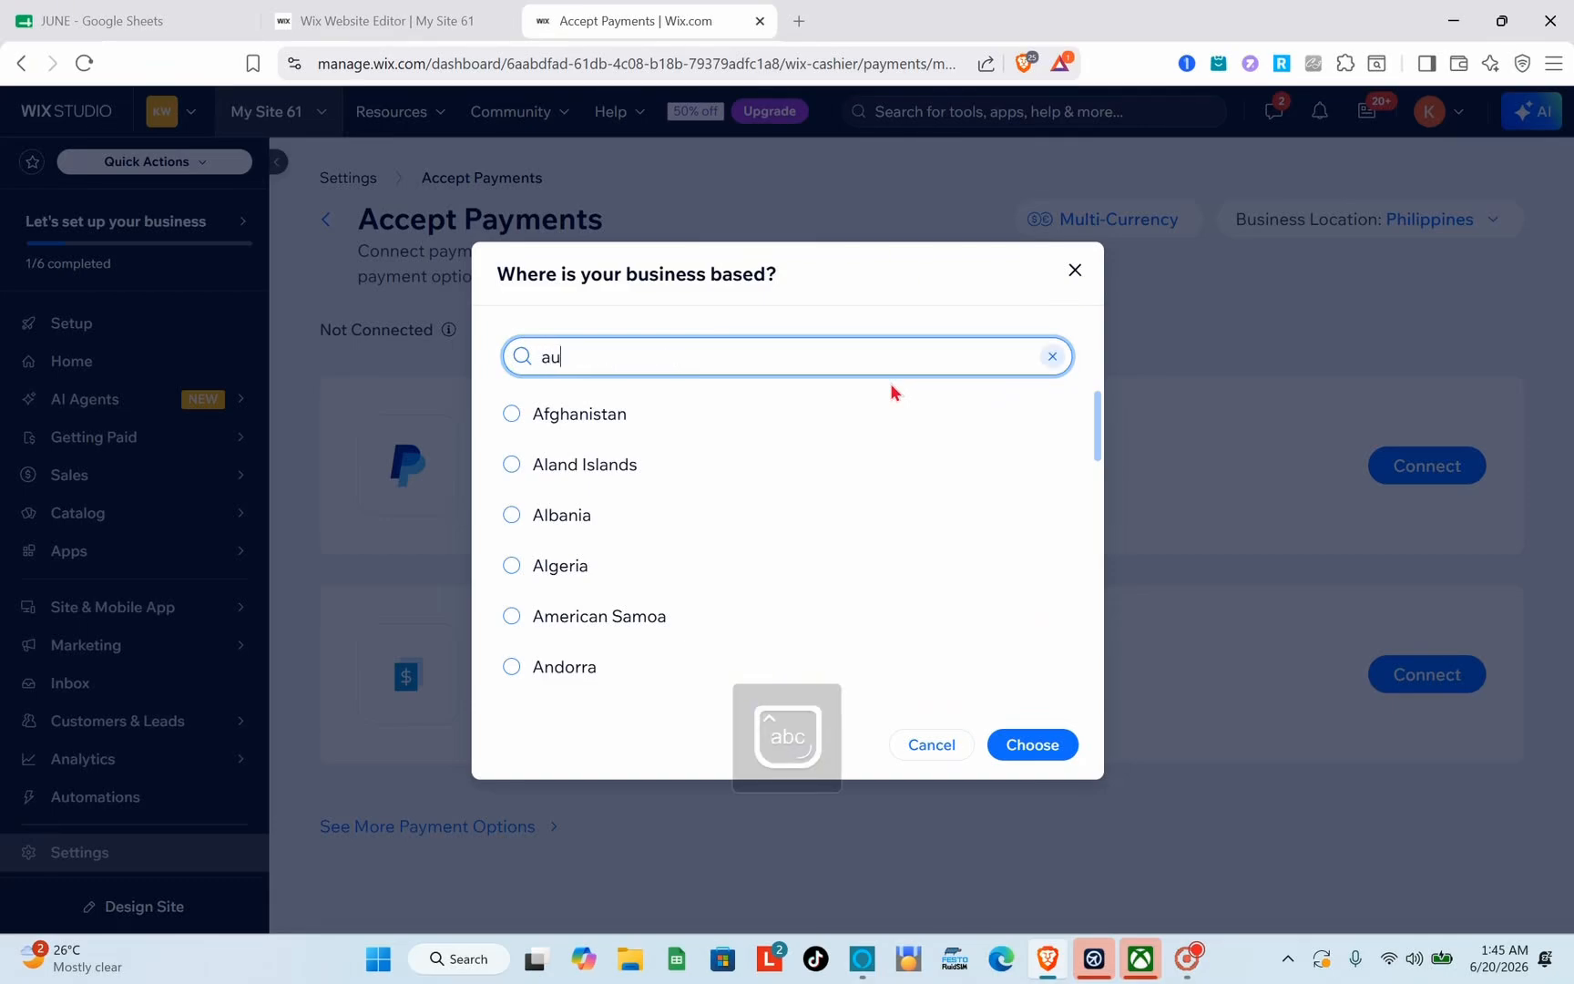
{"action": "type", "text": "str"}
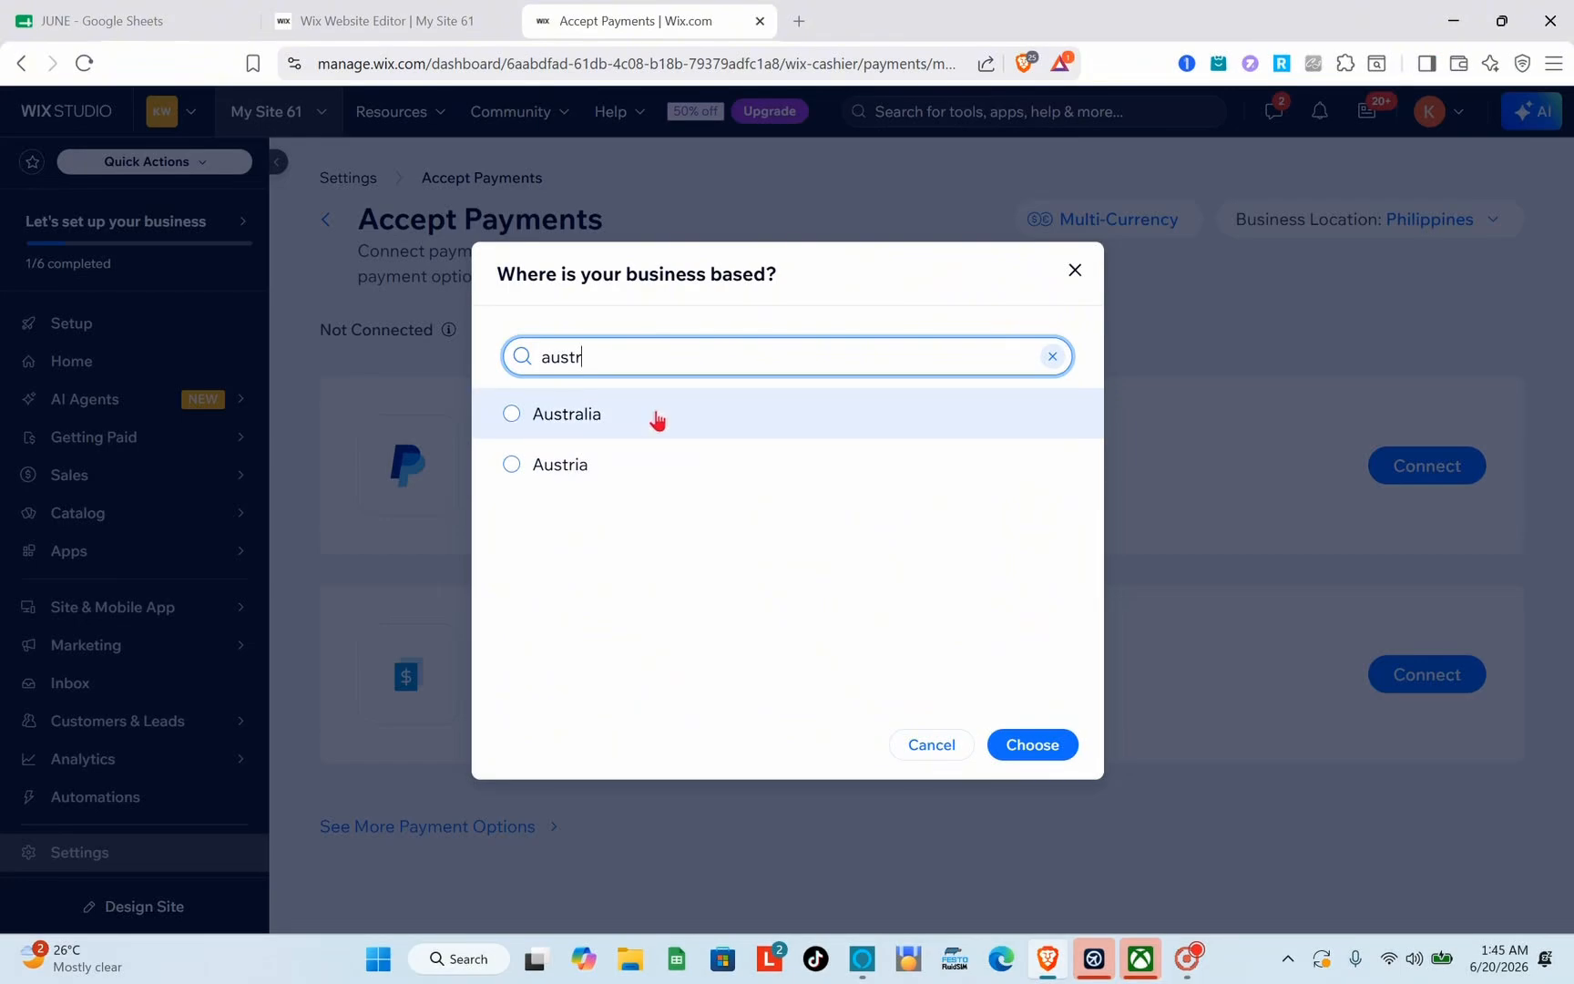
{"action": "left_click", "coordinate": [655, 419]}
{"action": "left_click", "coordinate": [1041, 758]}
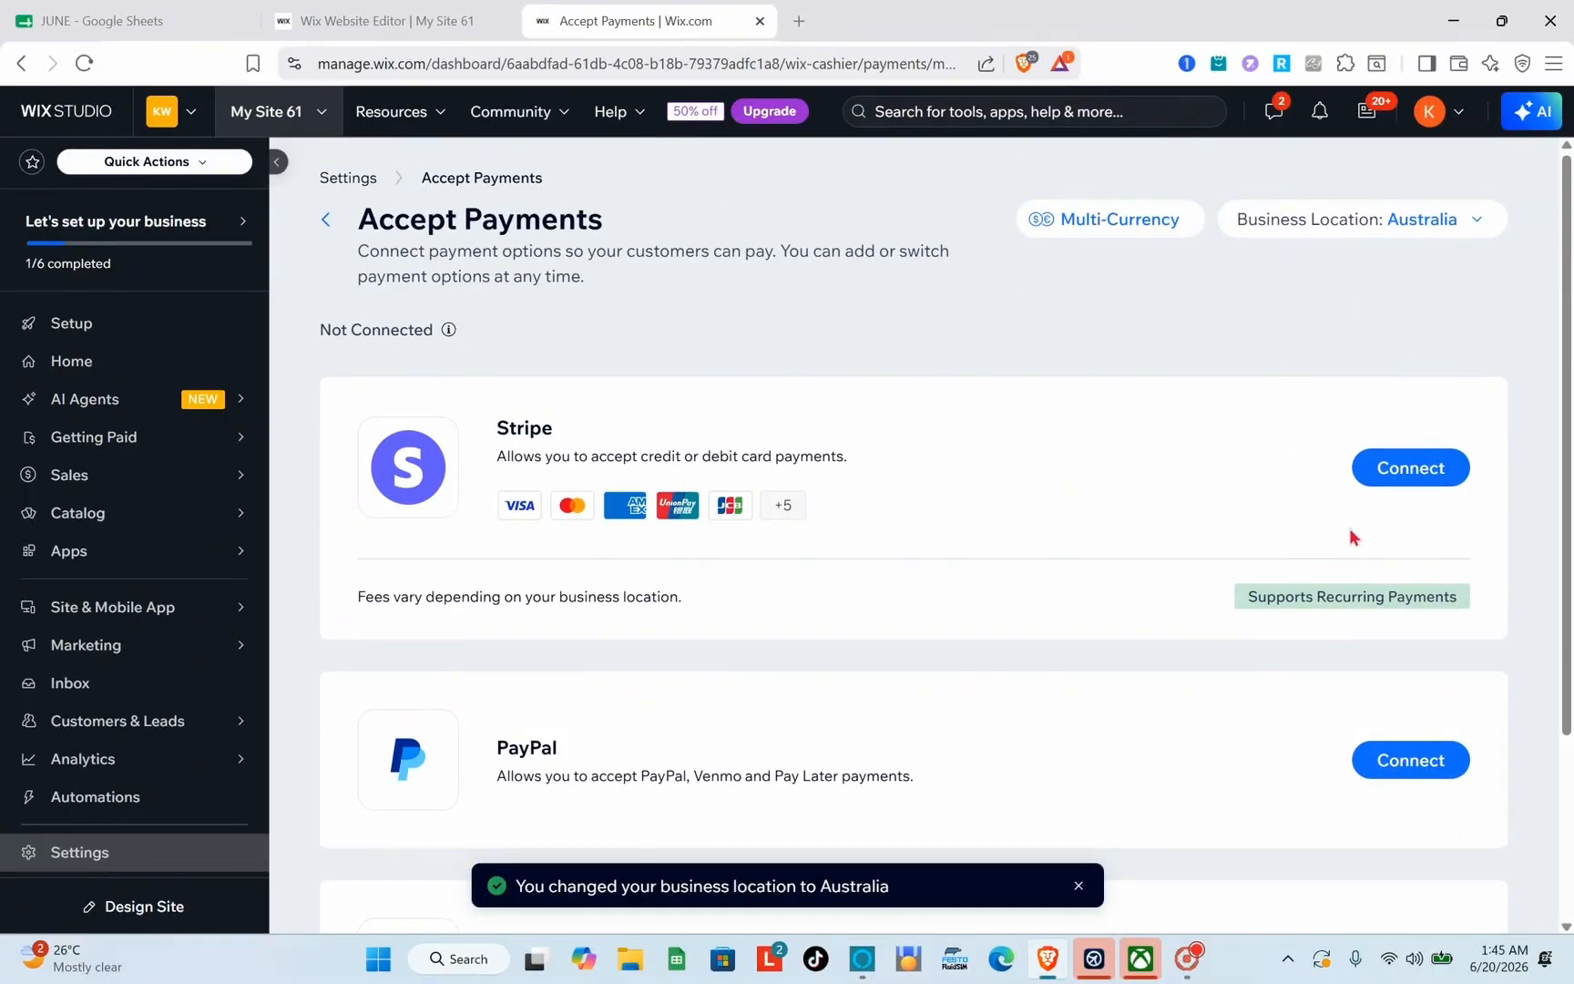
Step: Review the Stripe connection instructions and fees, and return to the Accept Payments overview
{"action": "left_click", "coordinate": [1409, 470]}
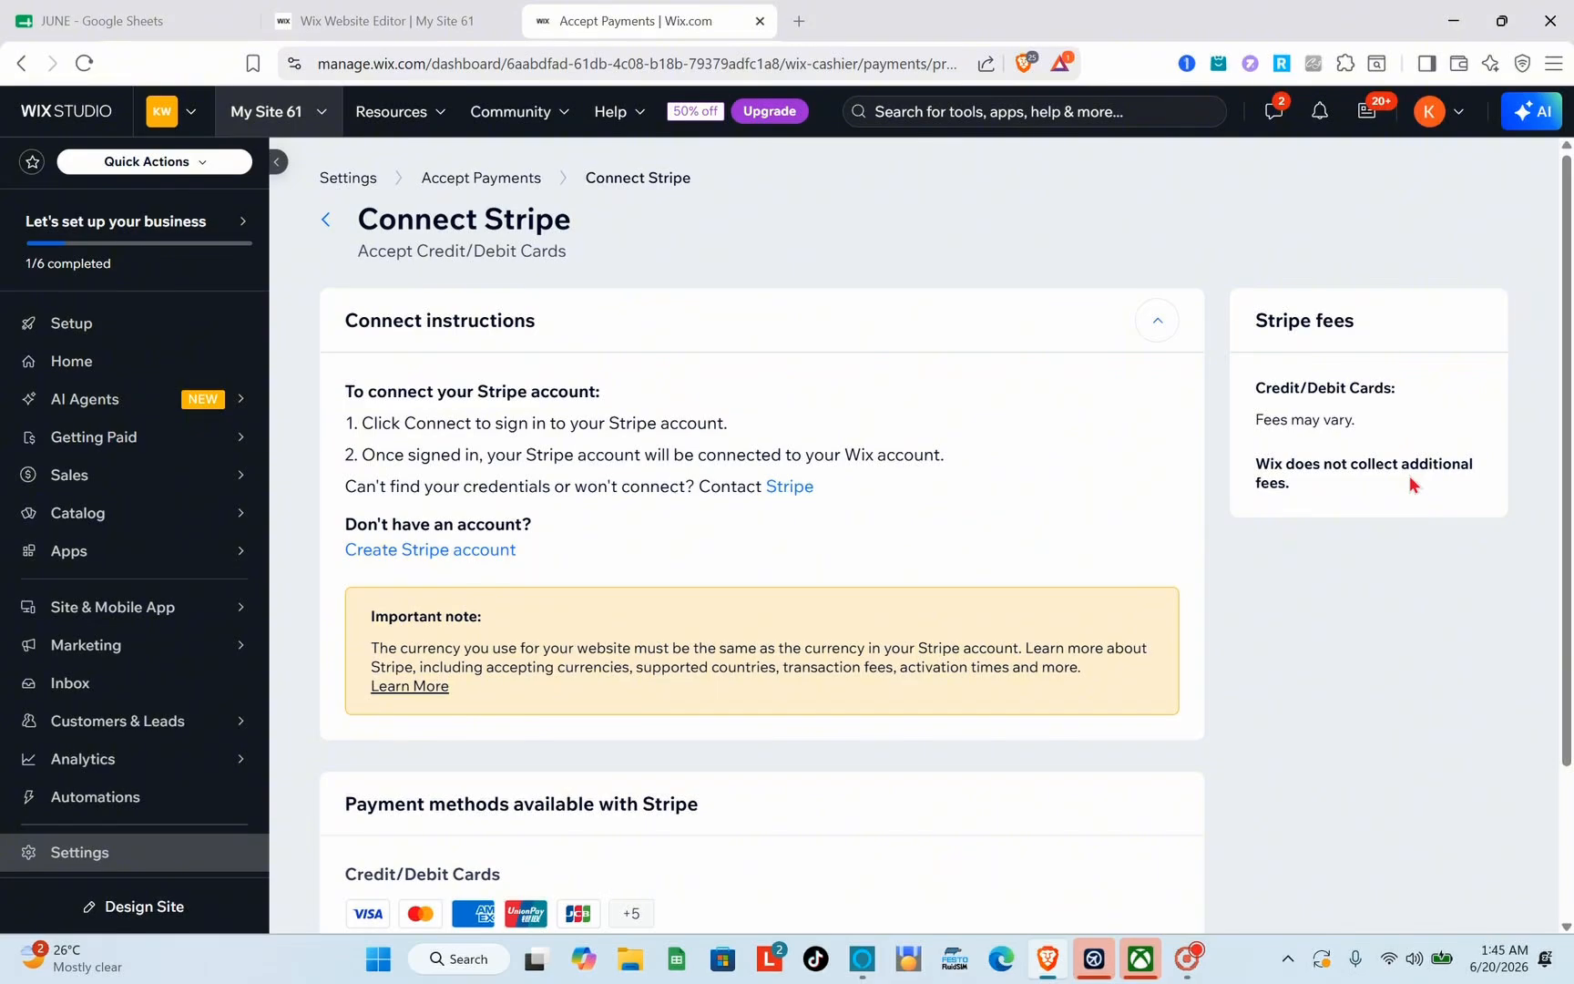
{"action": "scroll", "coordinate": [905, 572], "scroll_direction": "down", "scroll_amount": 2}
{"action": "scroll", "coordinate": [906, 570], "scroll_direction": "up", "scroll_amount": 2}
{"action": "left_click", "coordinate": [326, 220]}
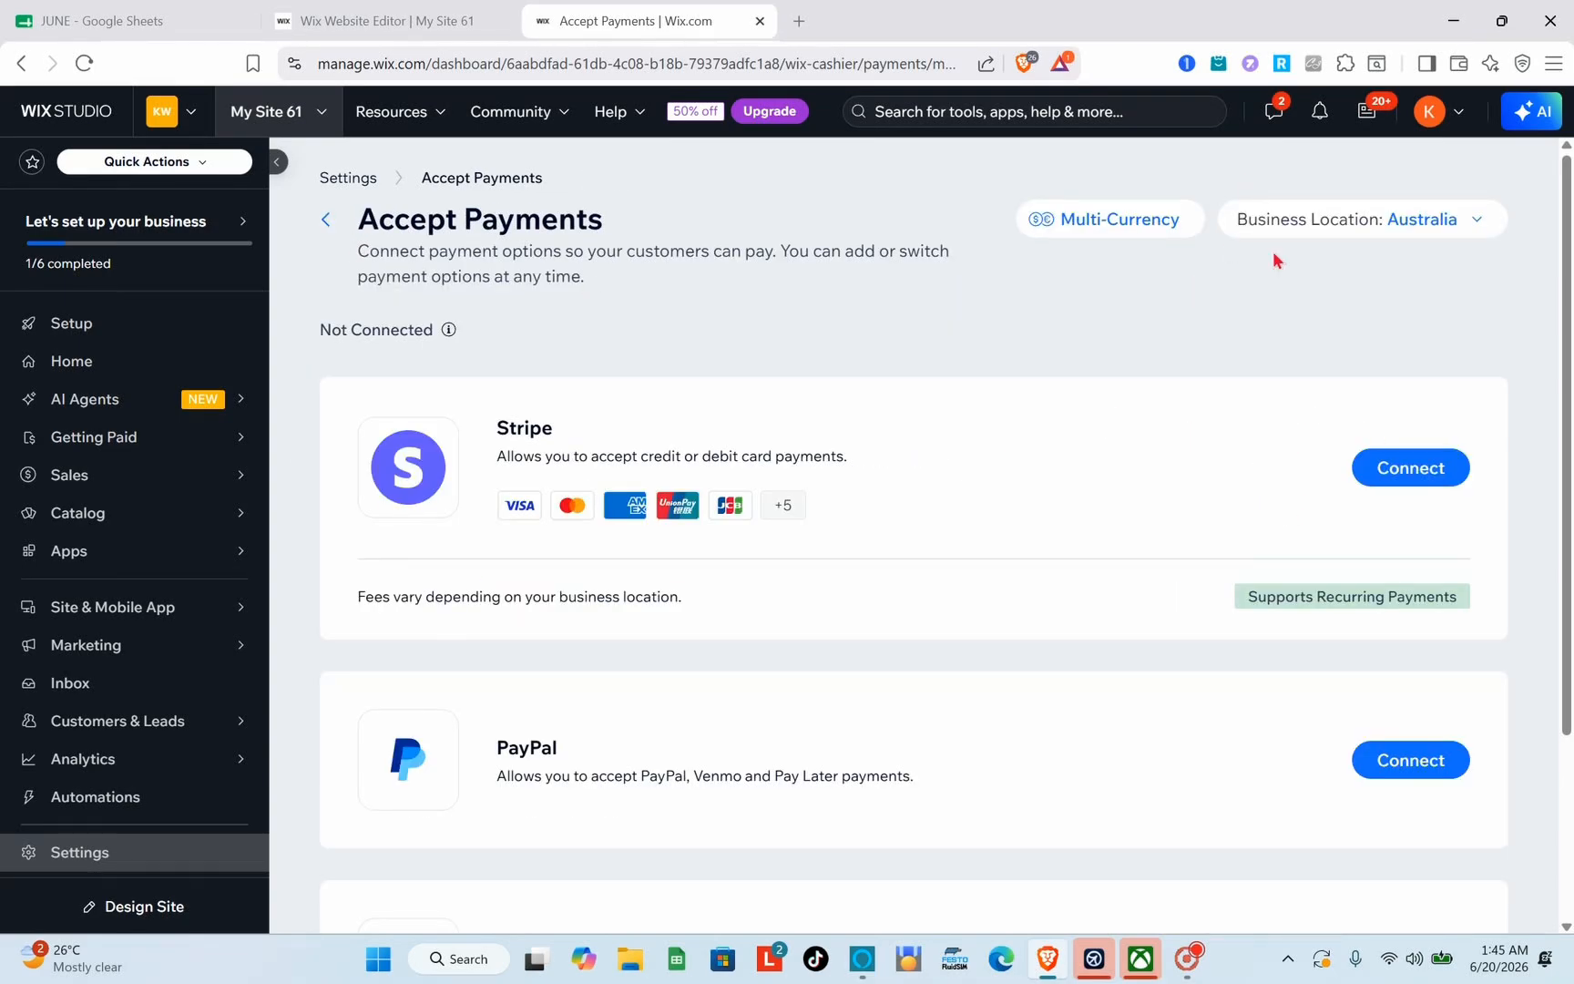
Step: Set the business location for accepting payments to United States
{"action": "left_click", "coordinate": [1442, 220]}
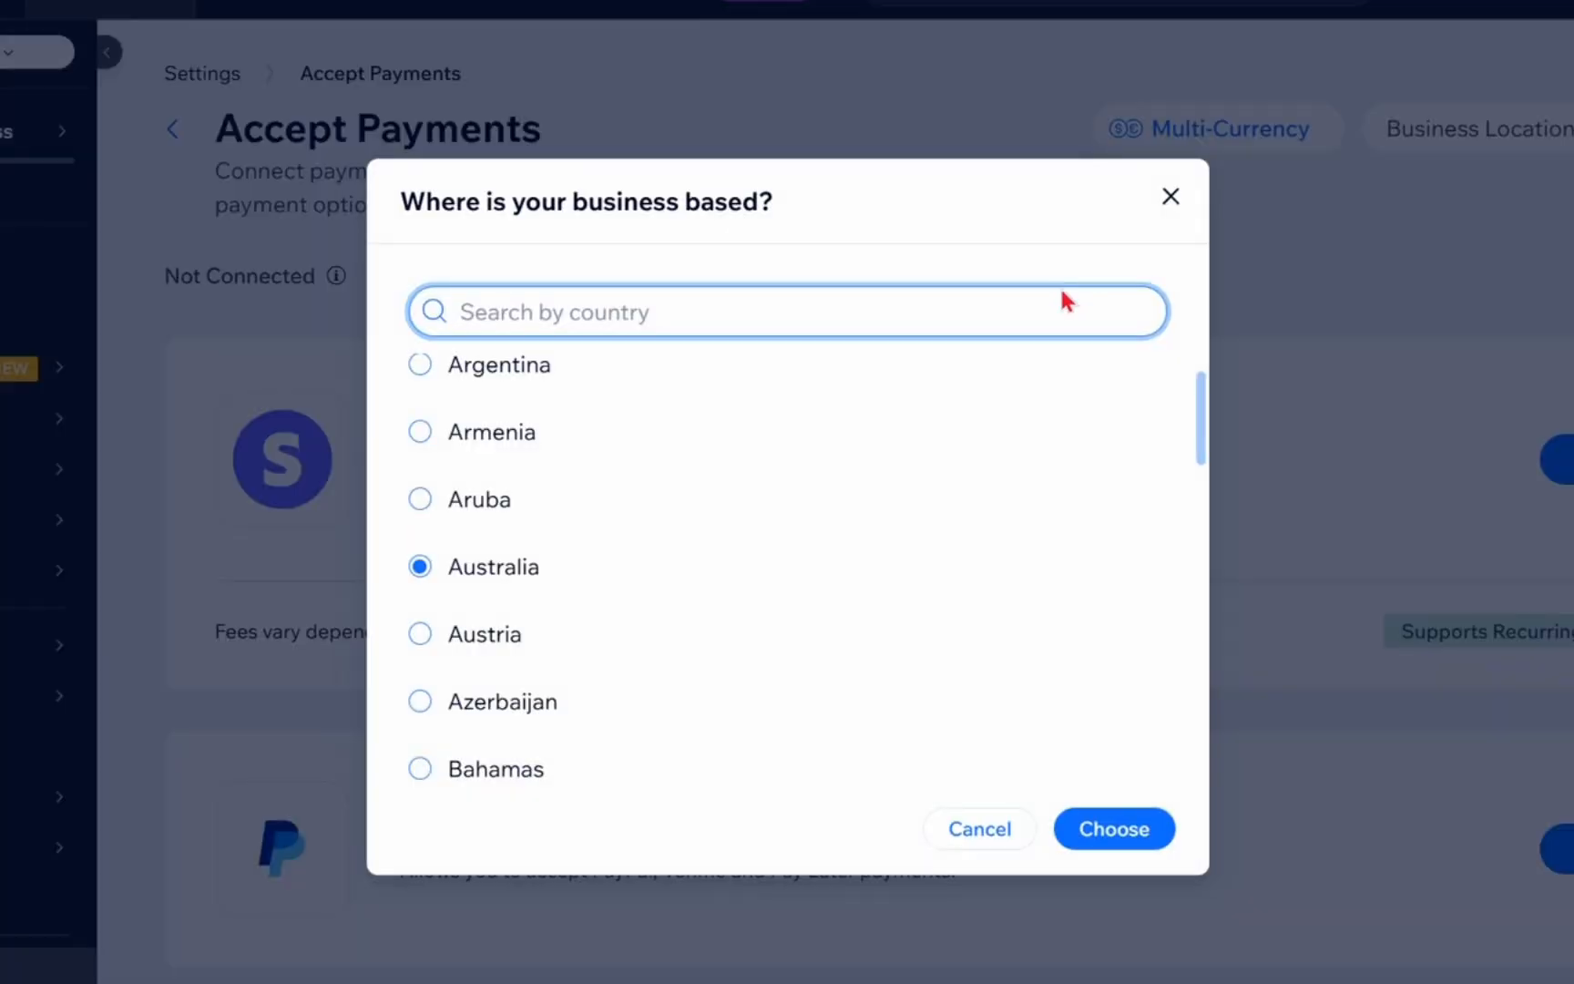
{"action": "type", "text": "united"}
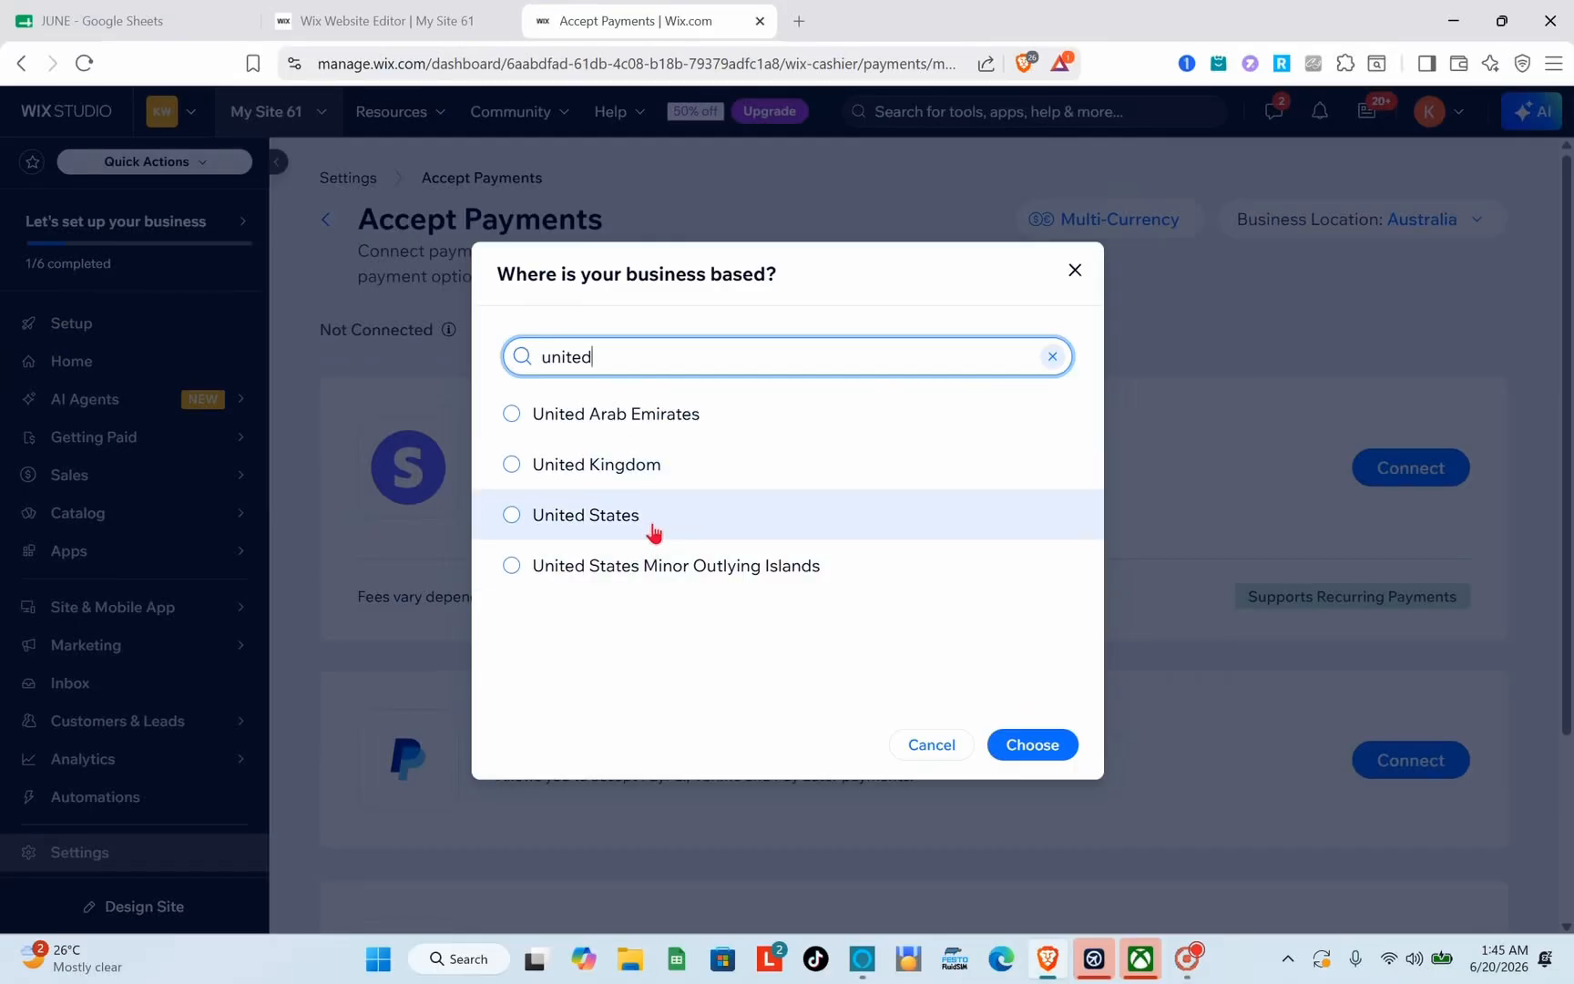
{"action": "left_click", "coordinate": [608, 528]}
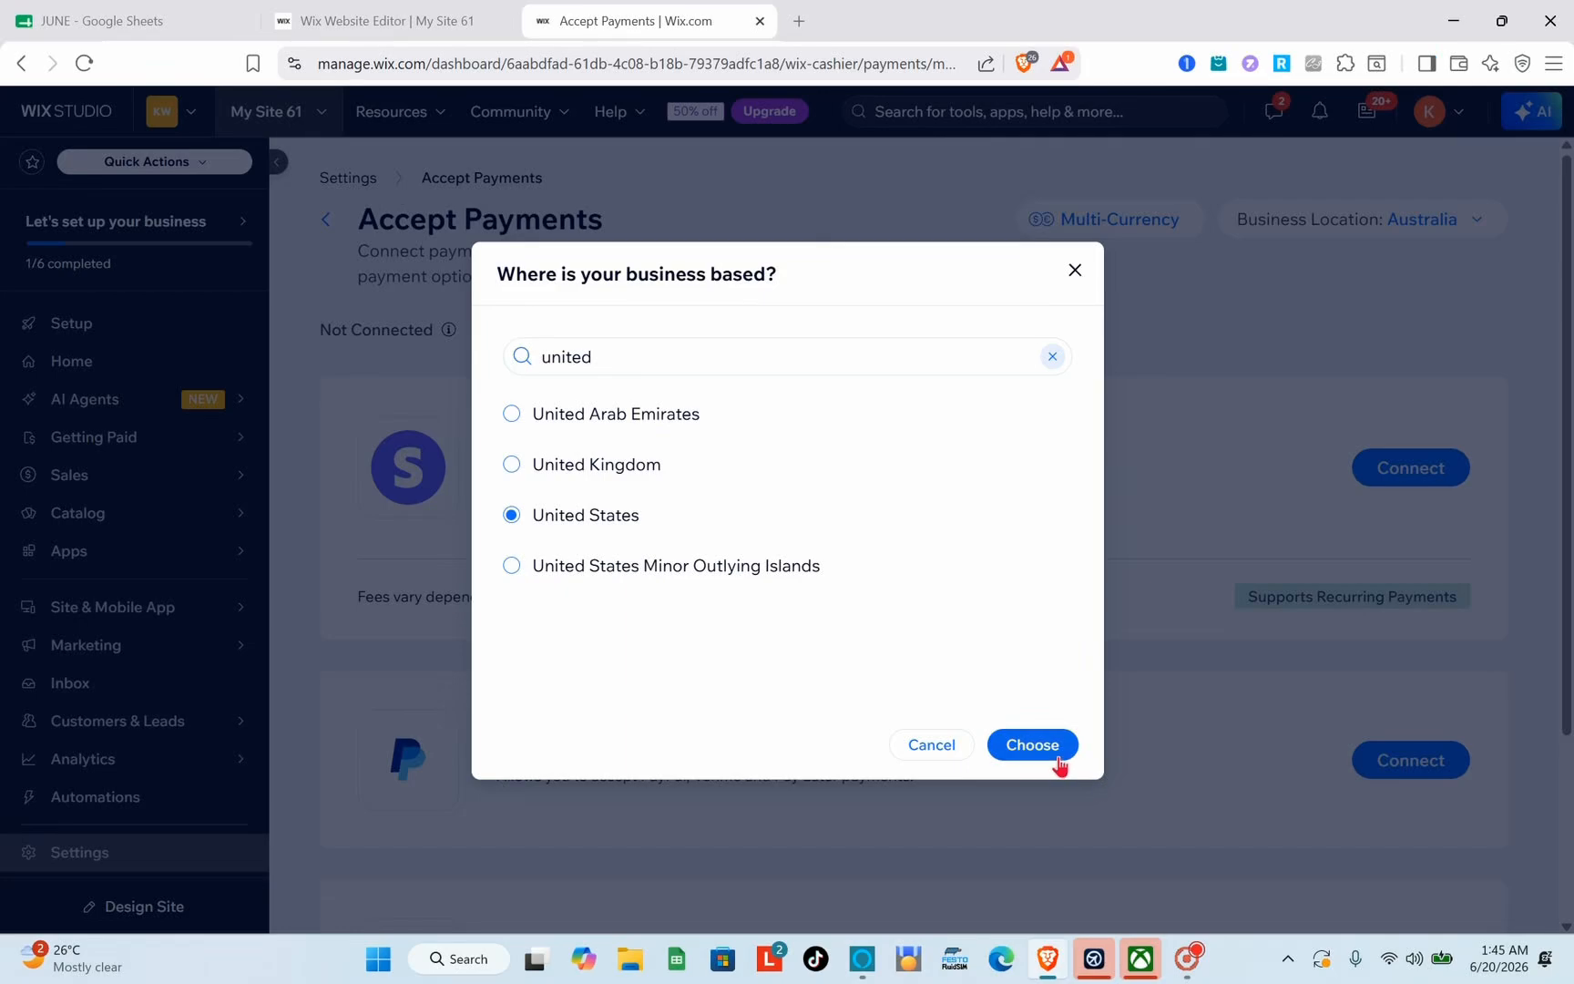
{"action": "left_click", "coordinate": [1059, 758]}
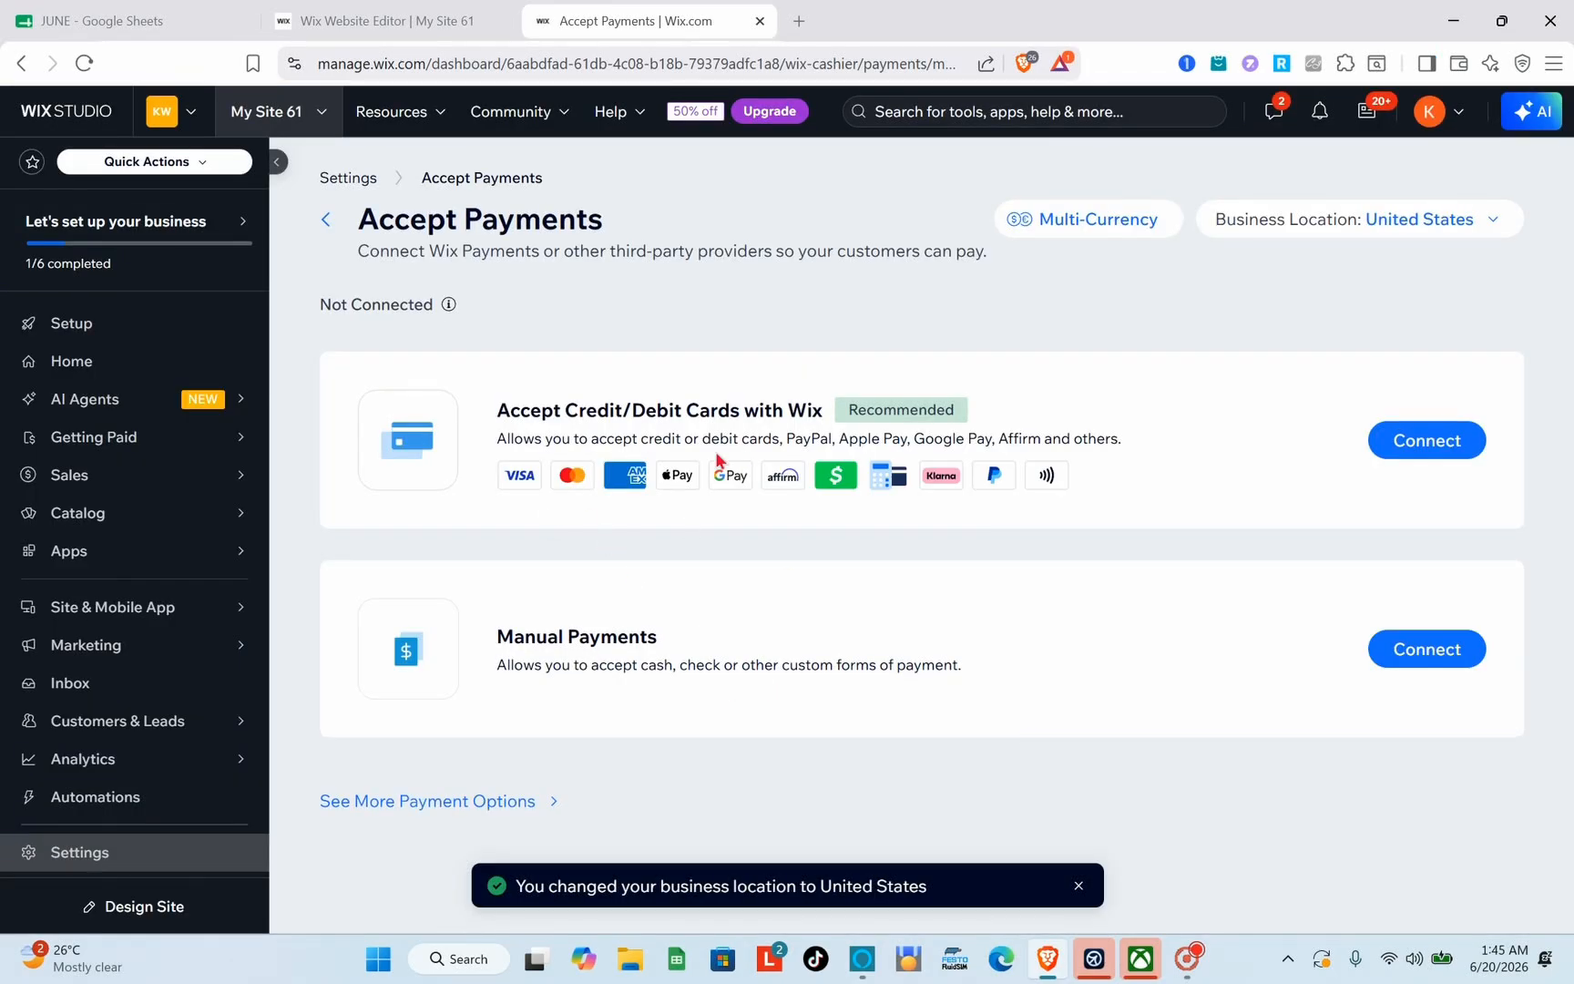
Step: Start connecting Accept Credit/Debit Cards with Wix and examine the list of restricted products and services
{"action": "left_click", "coordinate": [1440, 443]}
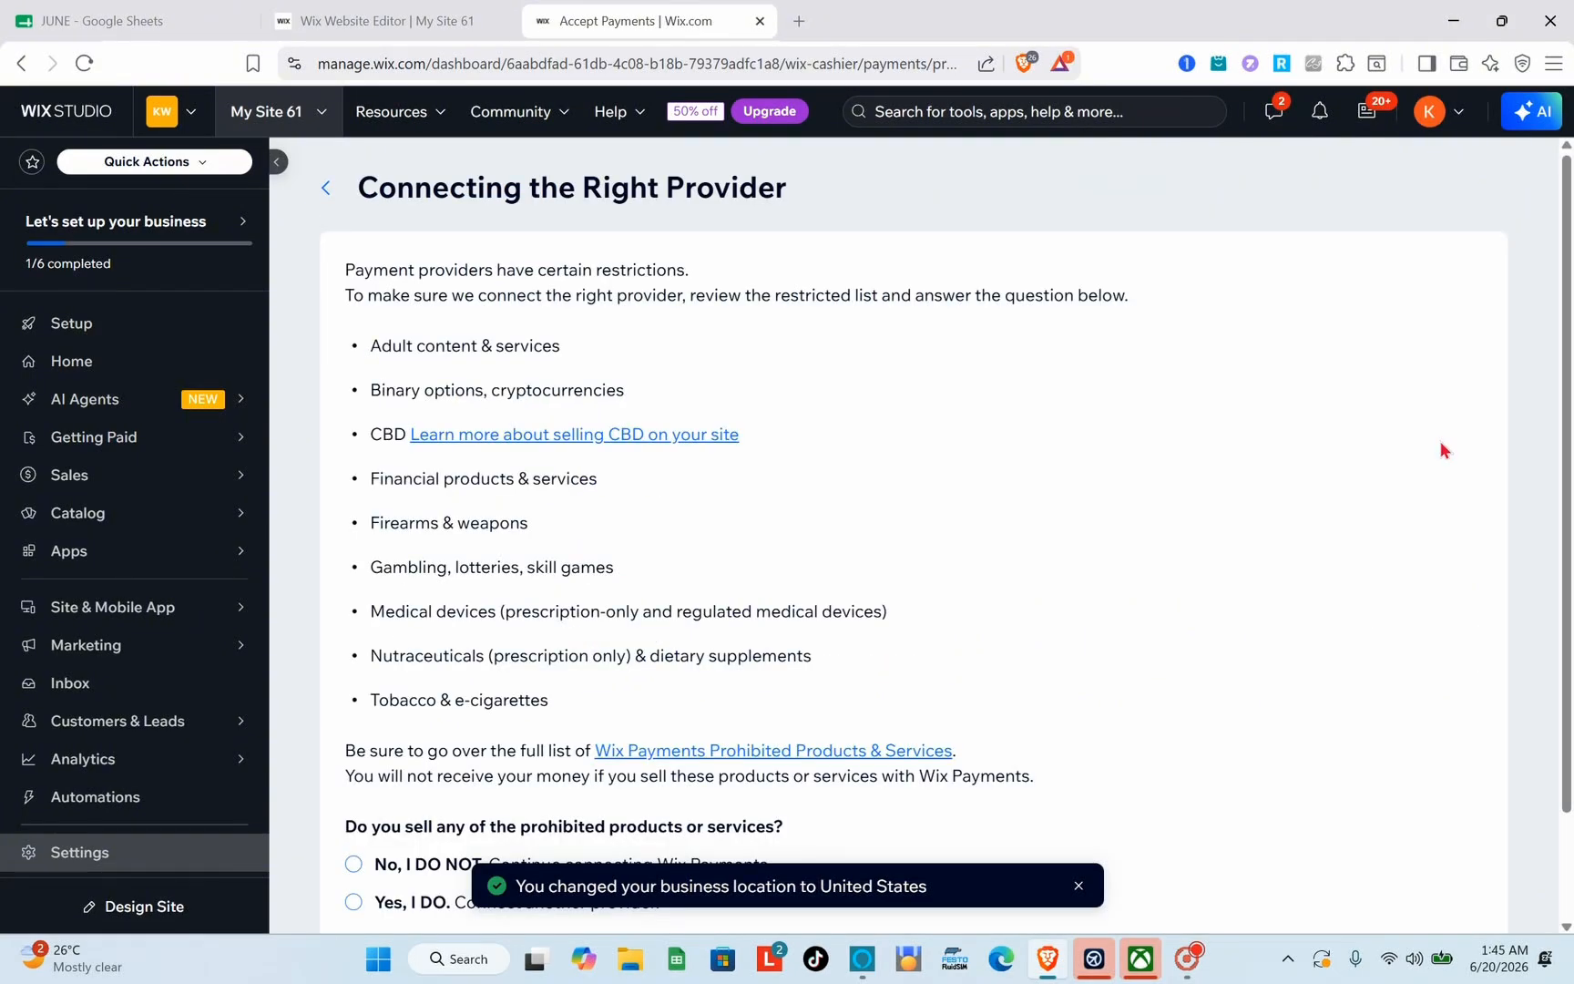
{"action": "scroll", "coordinate": [791, 514], "scroll_direction": "down", "scroll_amount": 1}
{"action": "scroll", "coordinate": [791, 515], "scroll_direction": "up", "scroll_amount": 1}
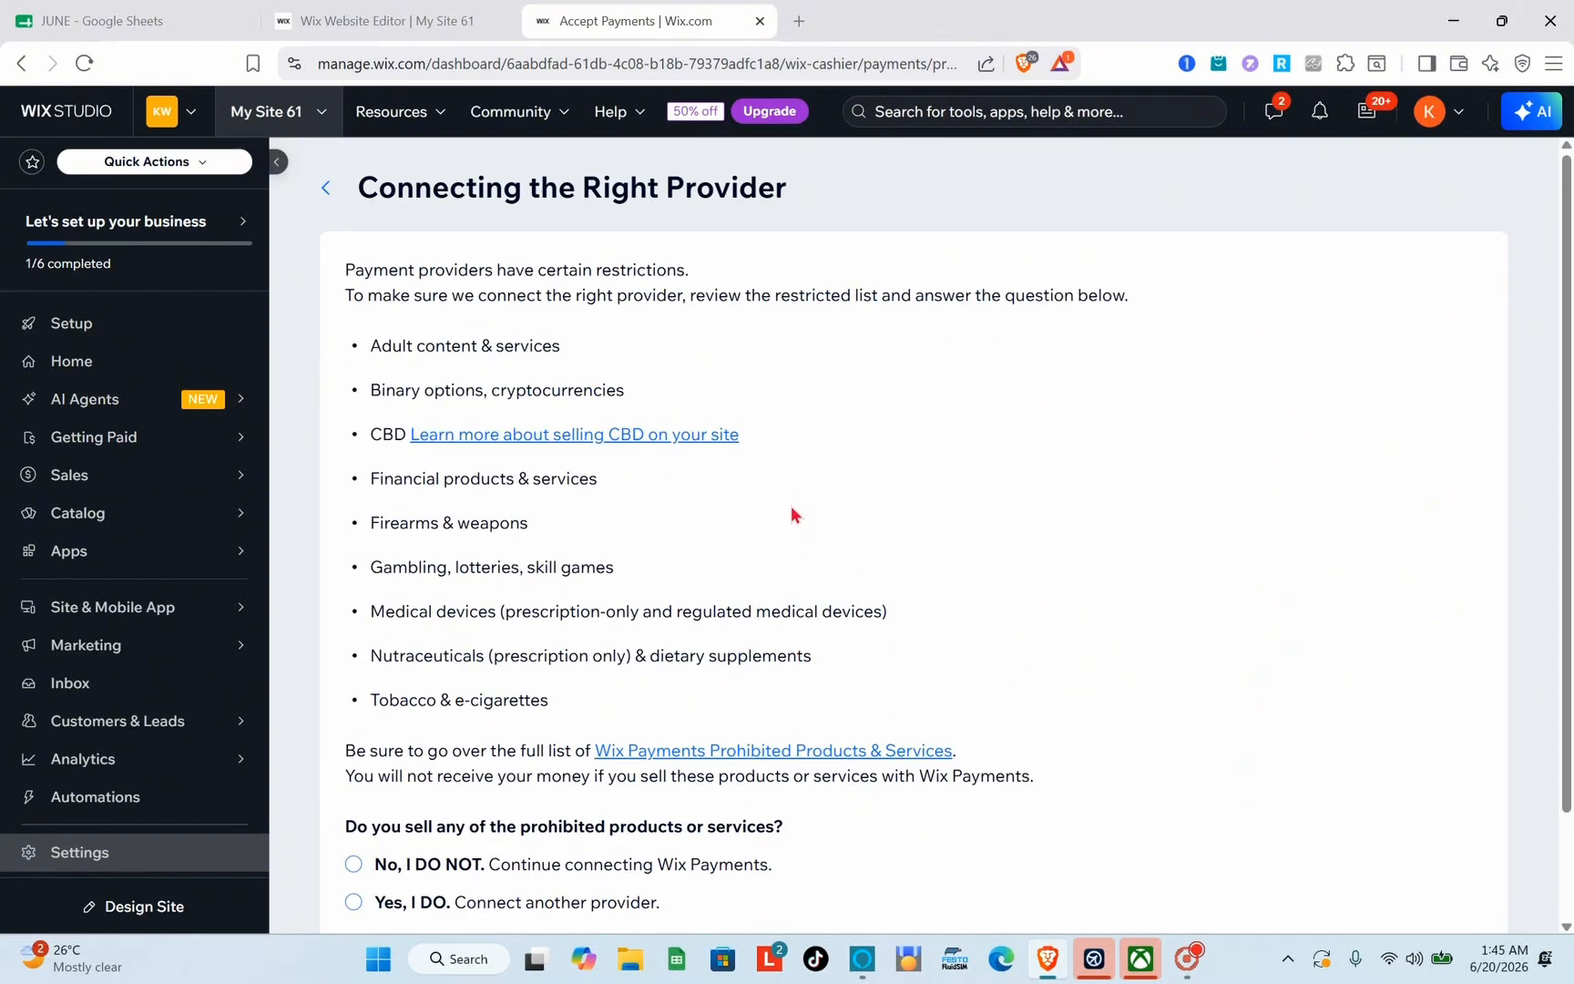
{"action": "scroll", "coordinate": [792, 514], "scroll_direction": "down", "scroll_amount": 1}
{"action": "scroll", "coordinate": [844, 710], "scroll_direction": "up", "scroll_amount": 1}
{"action": "scroll", "coordinate": [844, 710], "scroll_direction": "down", "scroll_amount": 1}
{"action": "scroll", "coordinate": [844, 712], "scroll_direction": "up", "scroll_amount": 1}
{"action": "scroll", "coordinate": [702, 632], "scroll_direction": "down", "scroll_amount": 1}
{"action": "scroll", "coordinate": [702, 632], "scroll_direction": "up", "scroll_amount": 1}
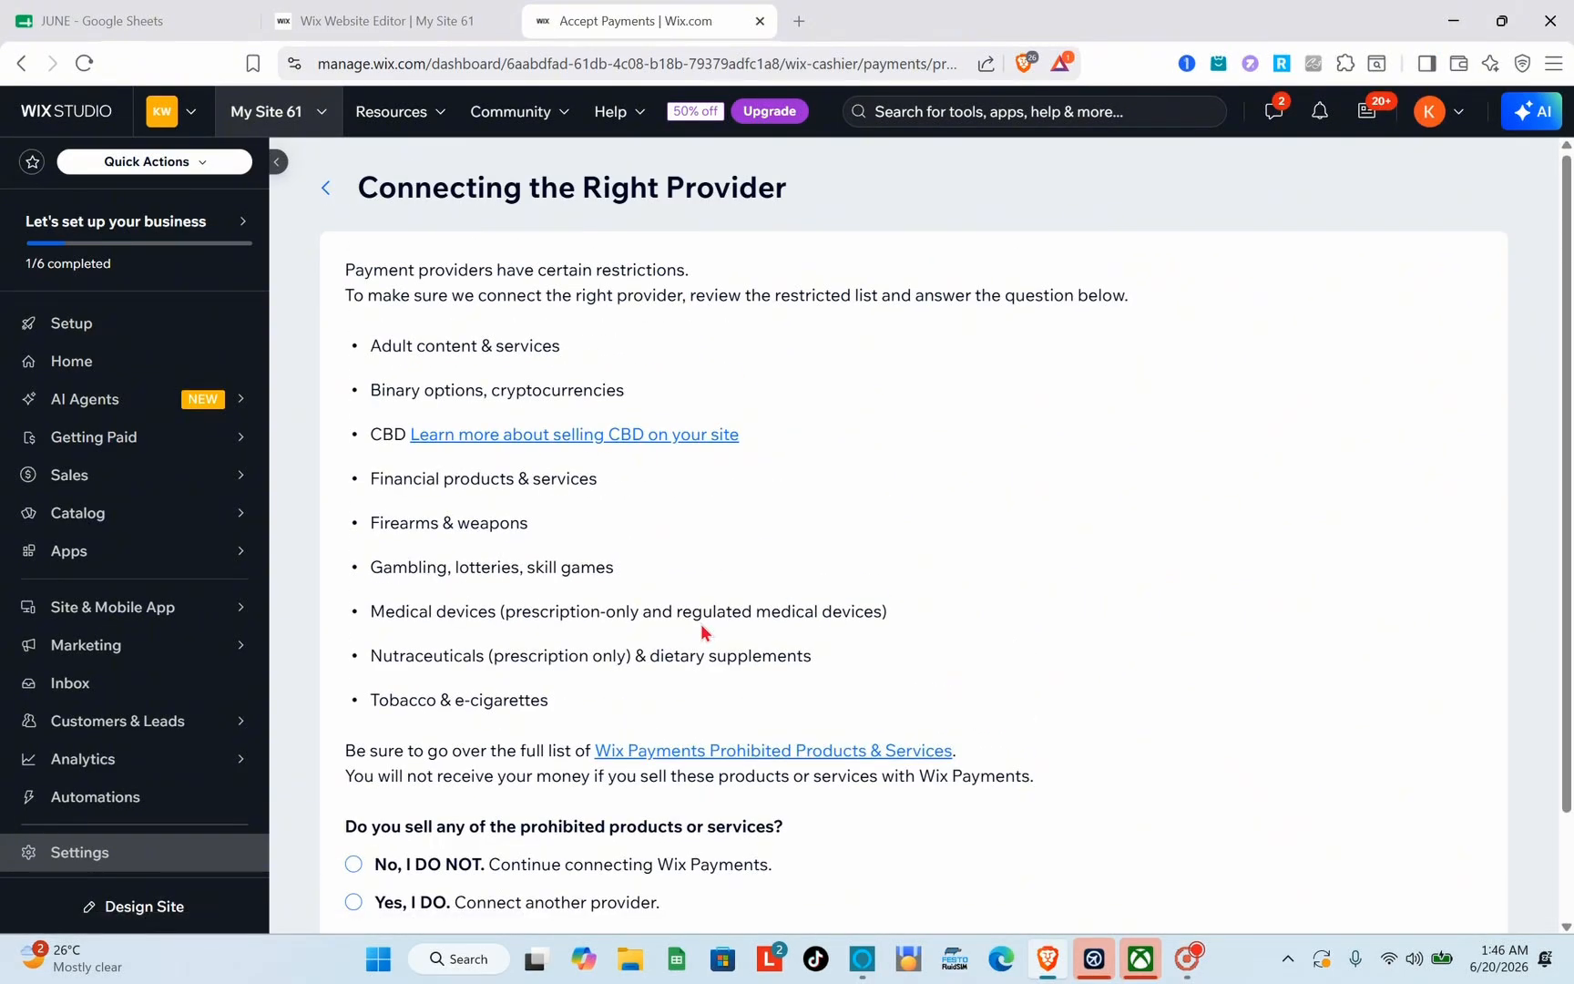